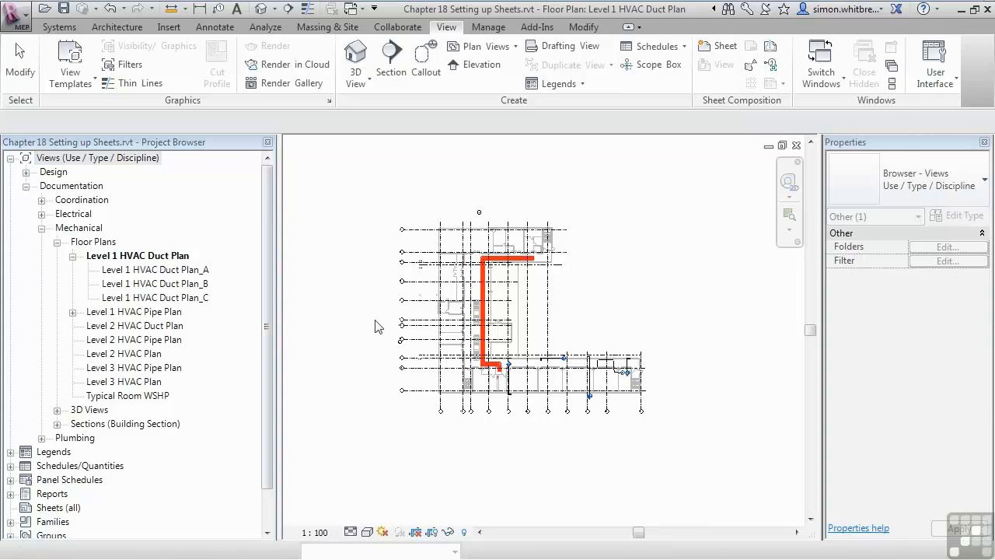
Look through the Design and Documentation views in the project and open the Level 1 HVAC Duct Plan_A floor plan
click(26, 172)
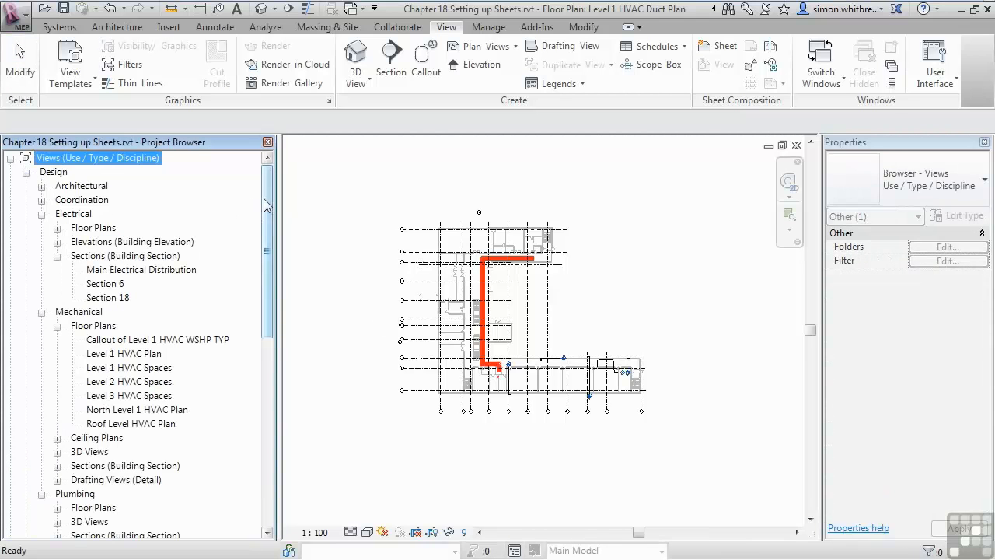
scroll(266, 215, down, 1)
scroll(267, 214, down, 3)
scroll(22, 204, up, 4)
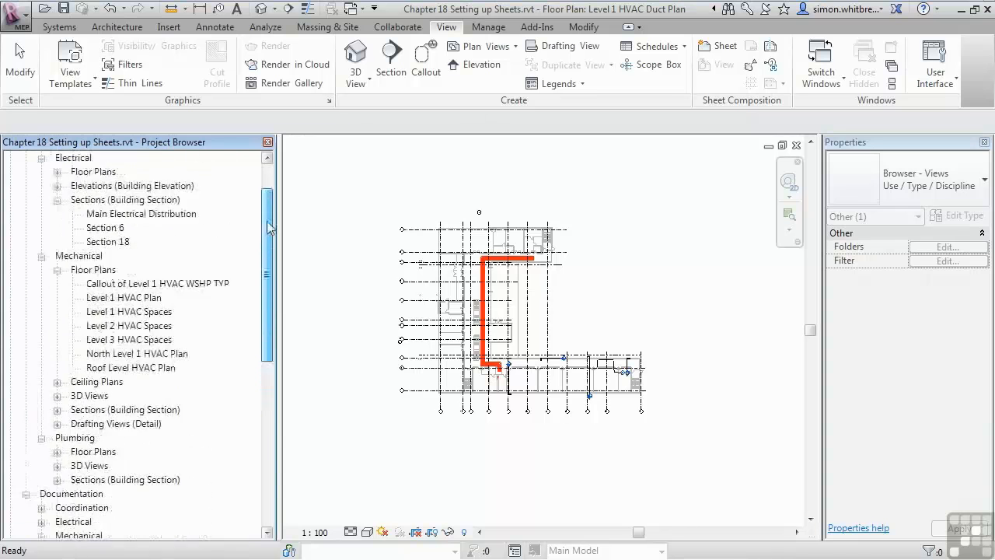
click(25, 172)
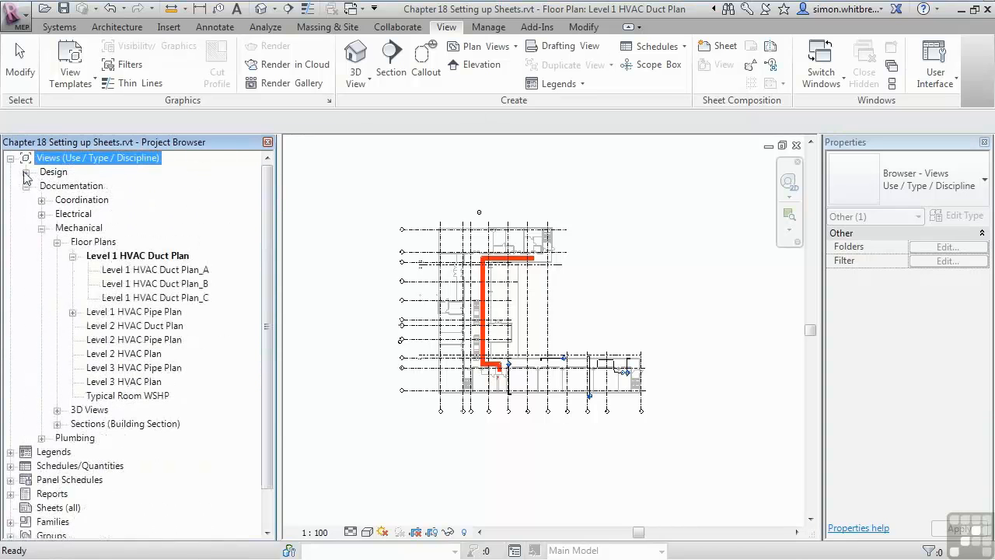
click(61, 187)
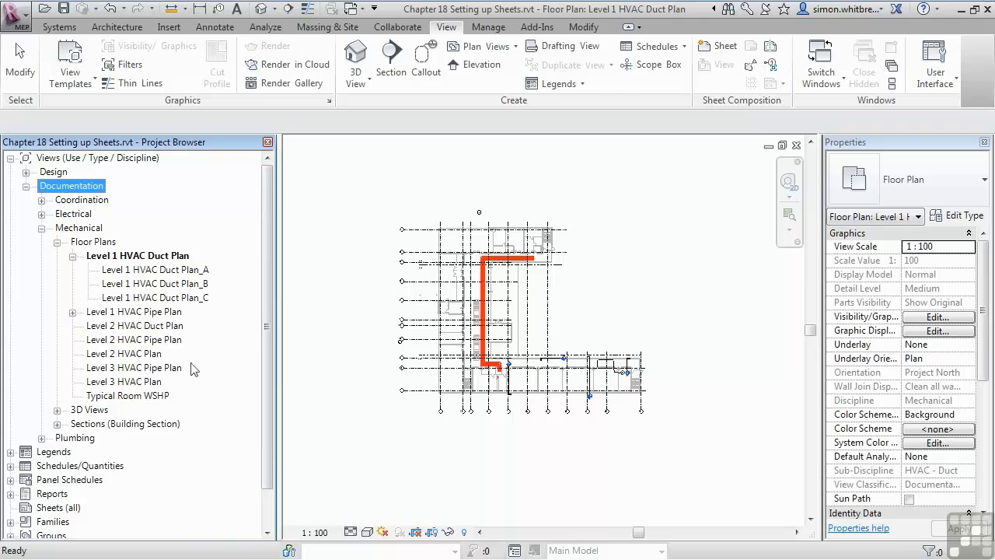
double_click(128, 272)
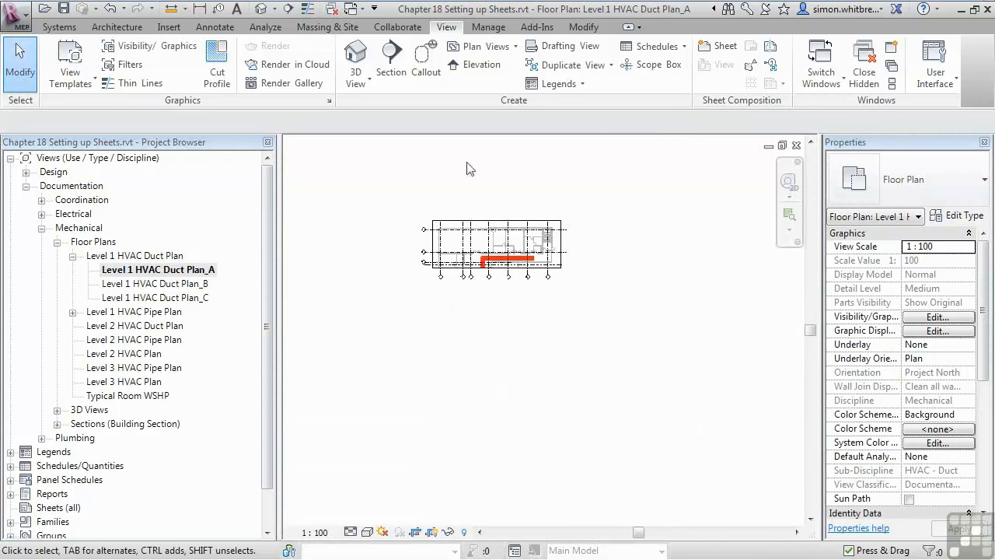
Load the A1 metric and A4 metric titleblocks and create a new sheet with the A1 metric titleblock
click(717, 48)
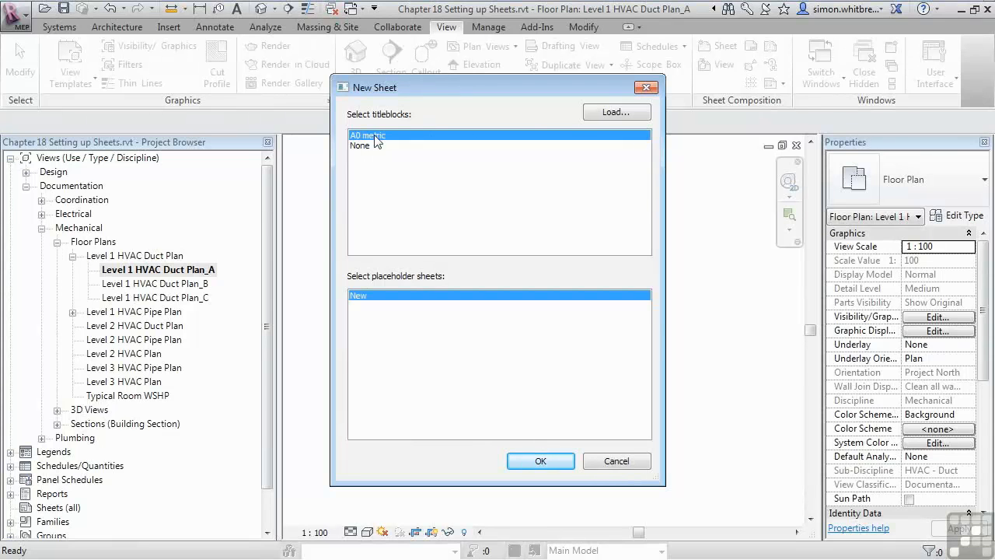
click(599, 115)
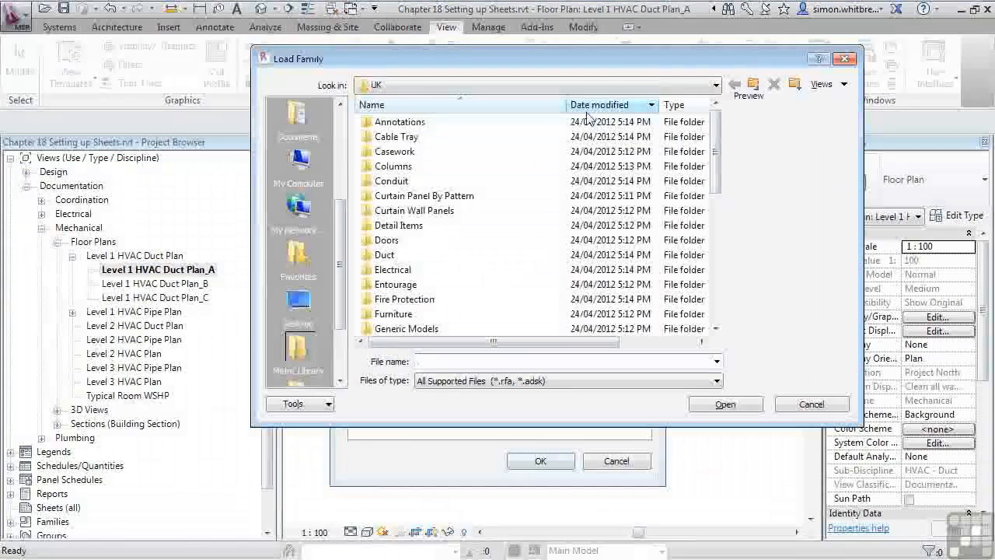
drag(712, 168, 711, 296)
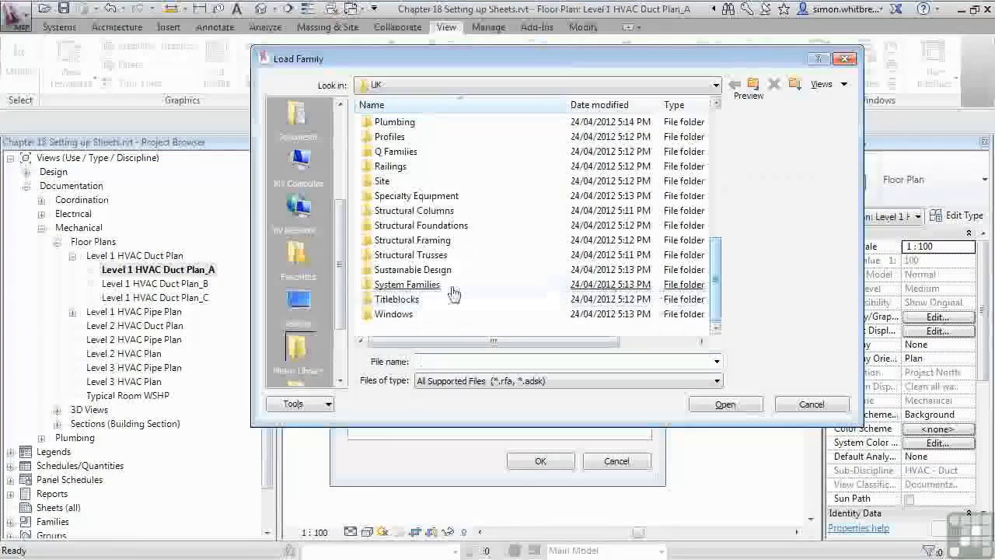
click(383, 304)
double_click(383, 303)
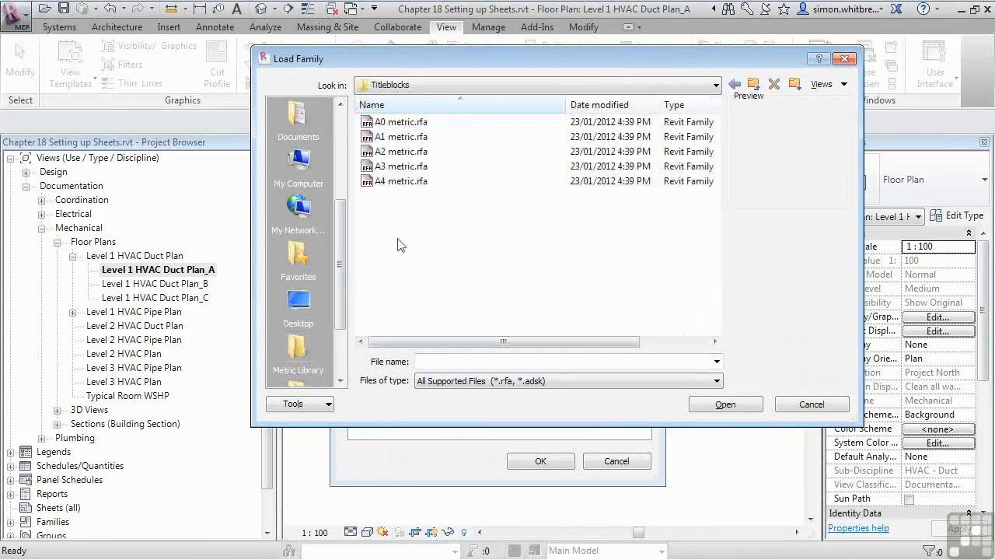
click(386, 136)
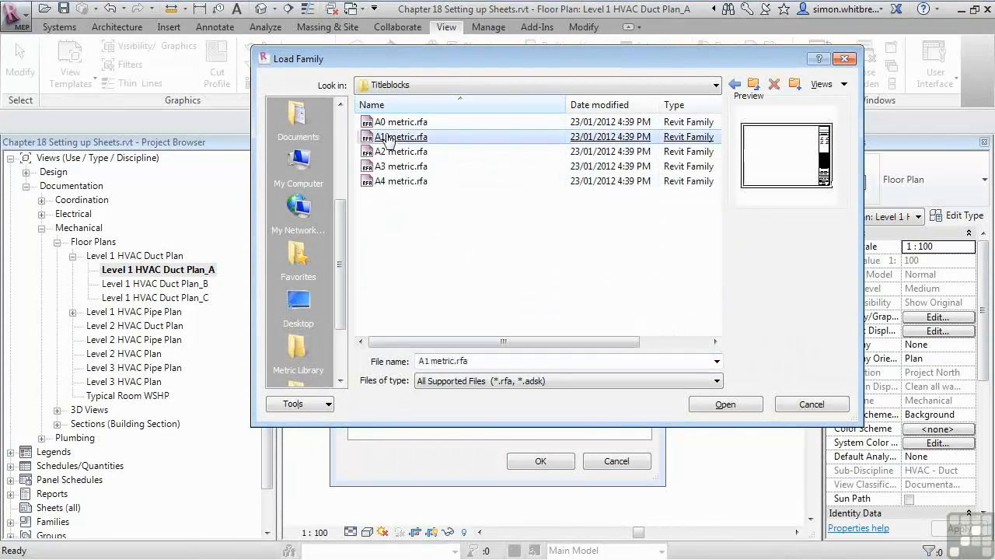
ctrl+click(385, 181)
click(727, 405)
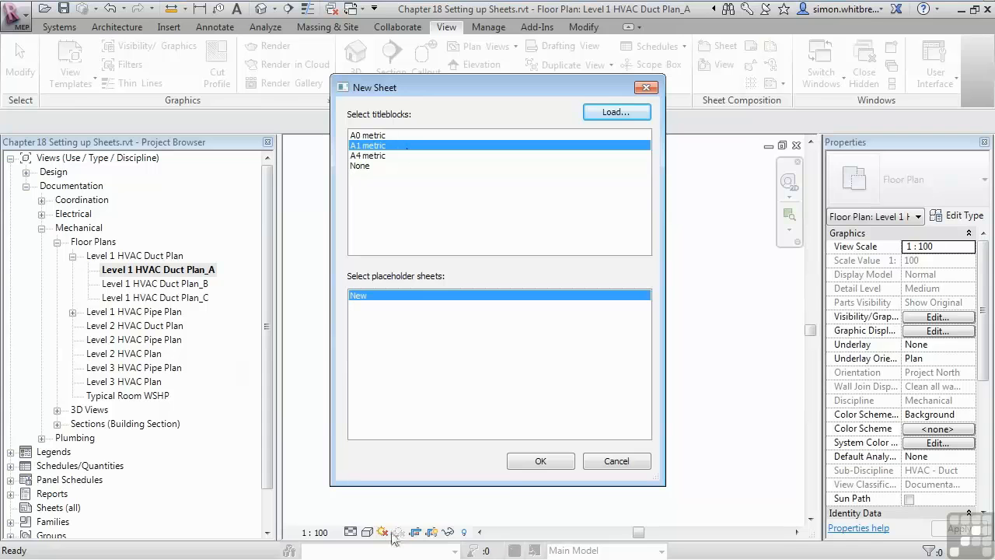
click(537, 462)
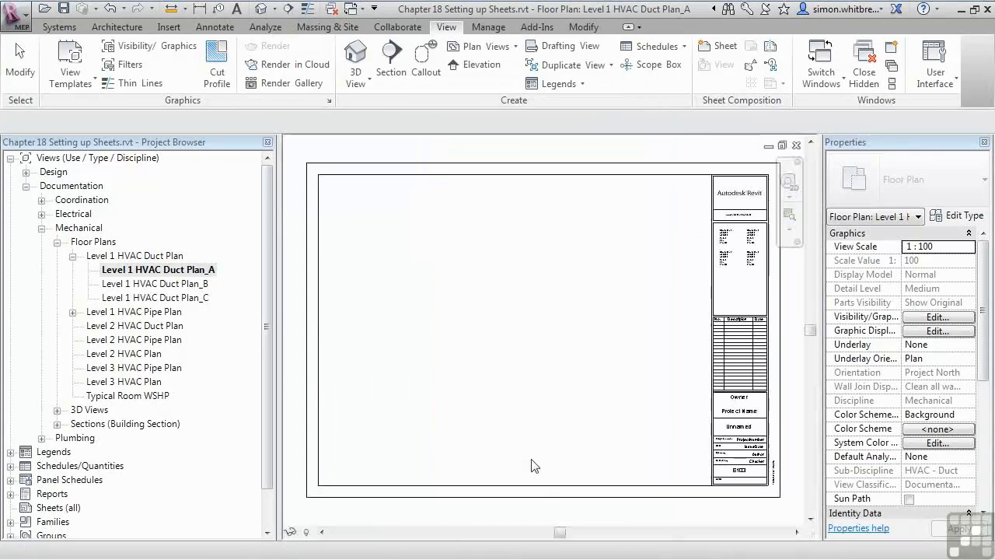
Expand the project's list of sheets and select the newly created unnamed sheet
click(10, 508)
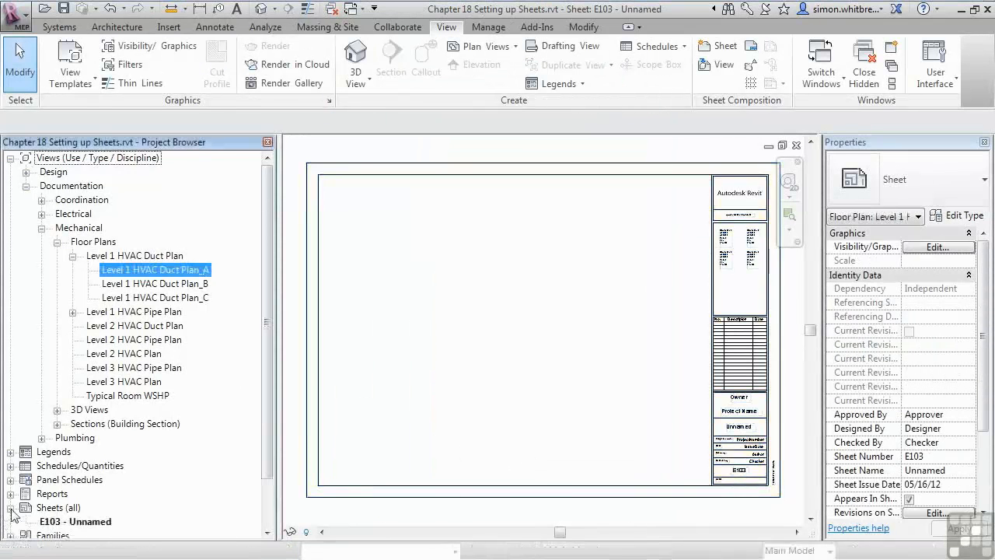
scroll(265, 504, down, 1)
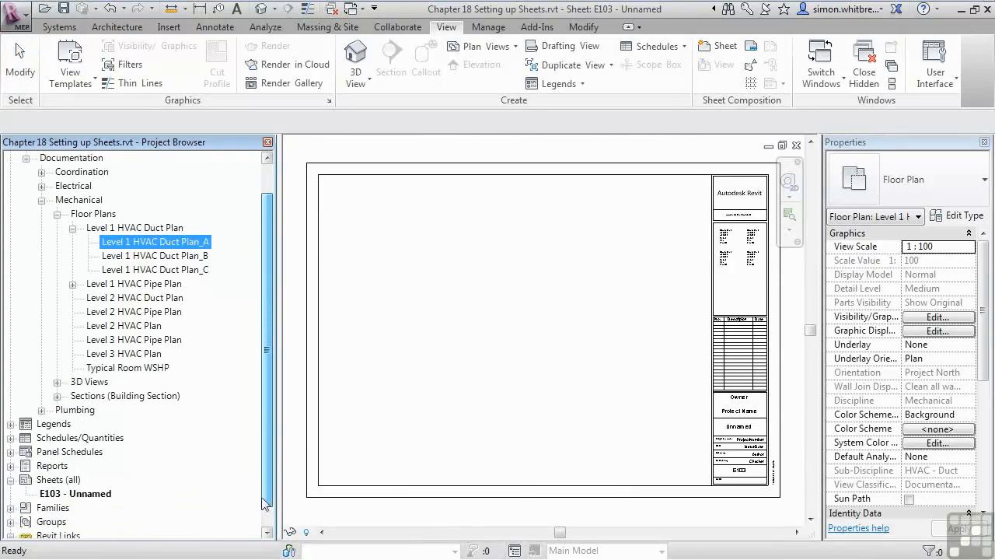
scroll(265, 504, down, 1)
click(47, 466)
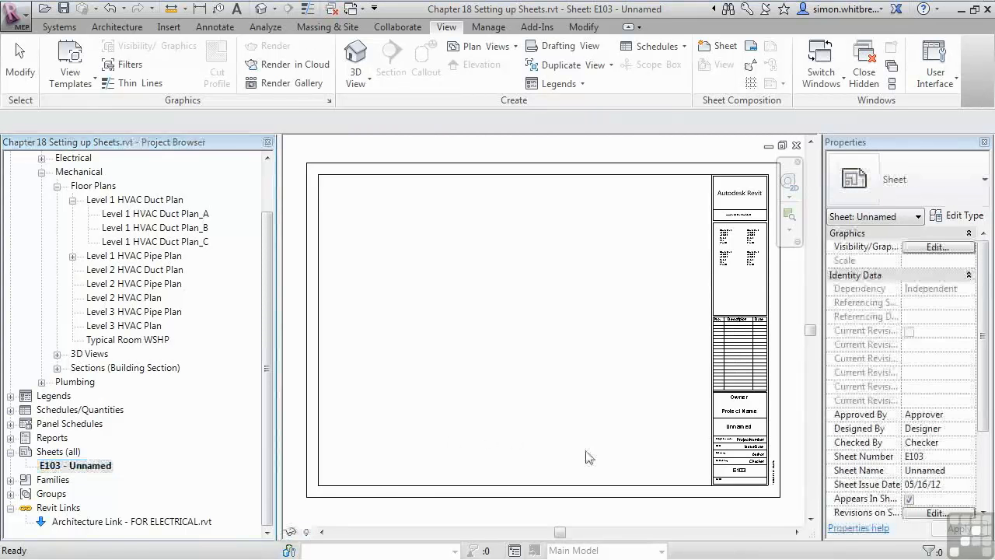
Set the sheet number in the title block to M501
scroll(740, 463, up, 4)
middle_drag(741, 463, 579, 433)
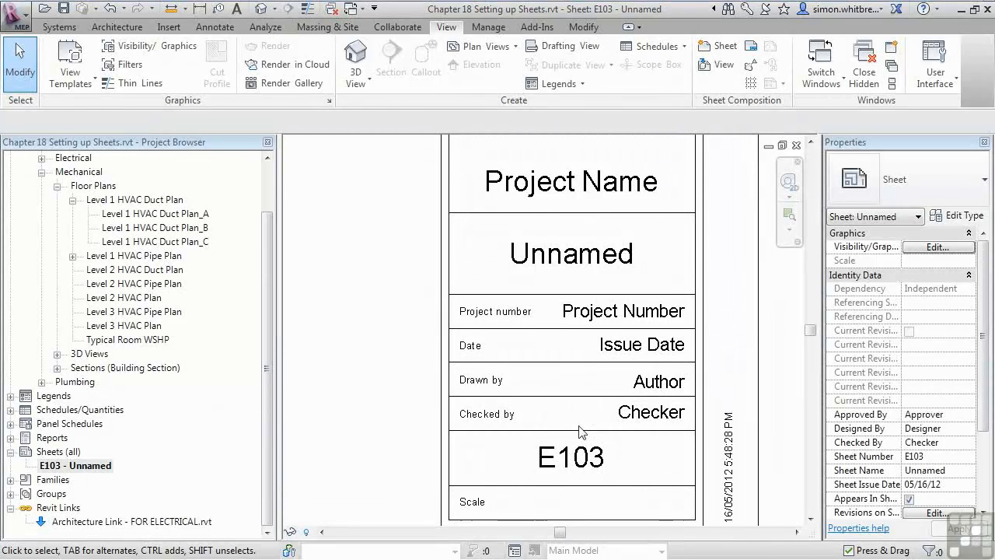
click(564, 461)
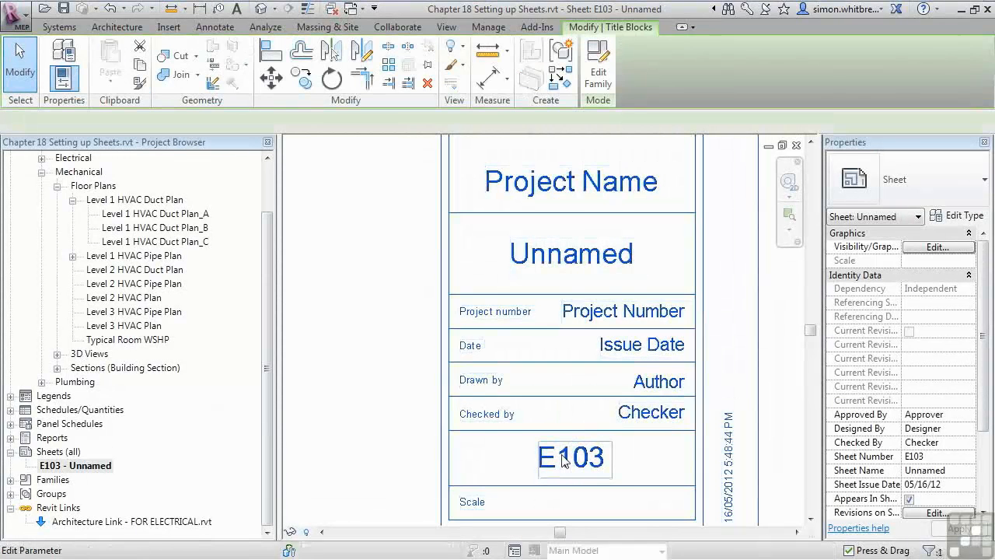
click(565, 459)
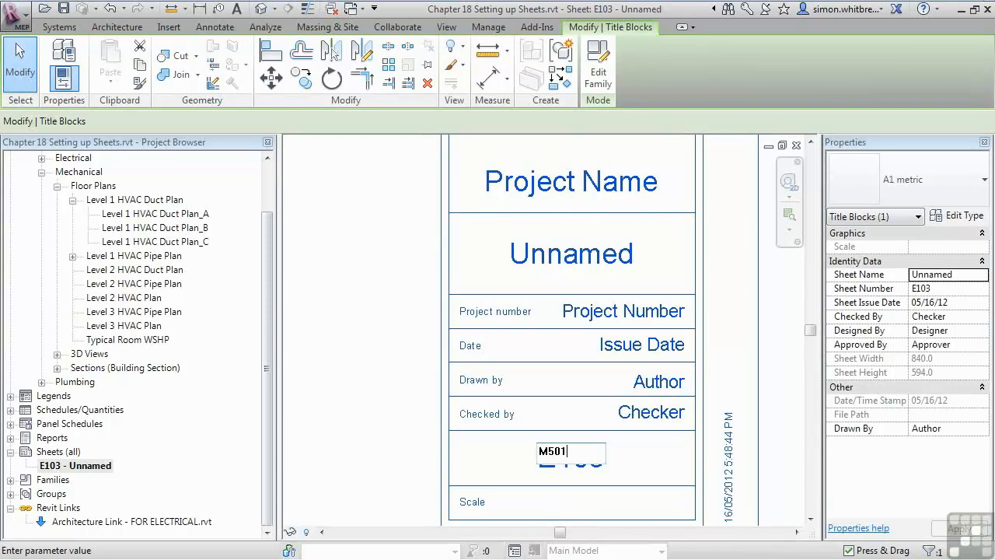
key(Return)
Rename the sheet to LEVEL 1 HVAC NORTH in the title block
click(562, 254)
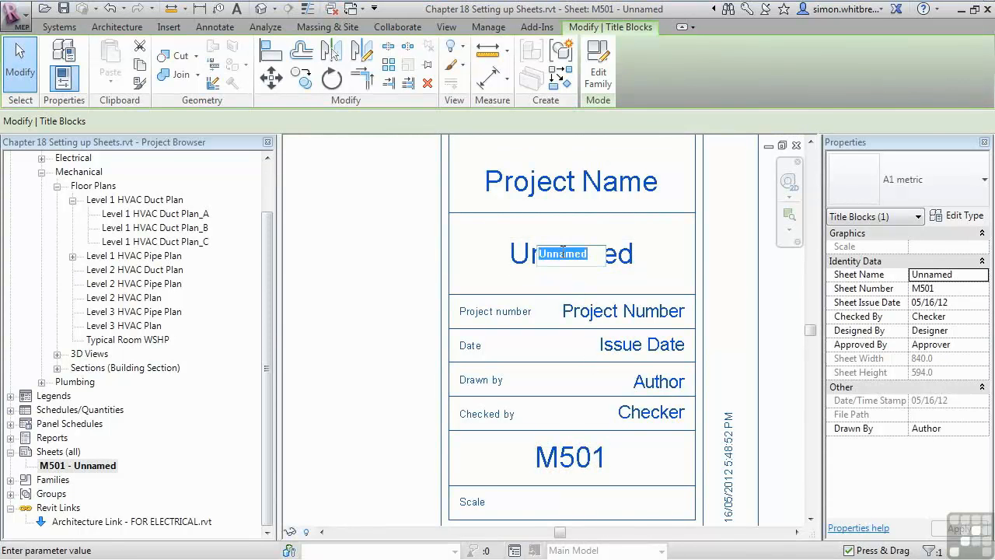
text(LE)
text(VEL 1 )
text(HVAC)
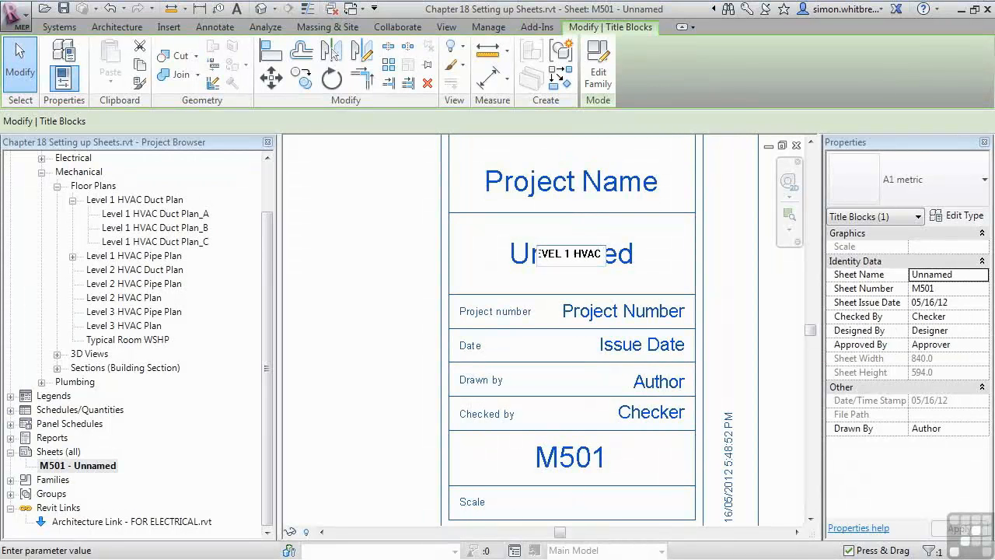
text( NORTH)
click(473, 269)
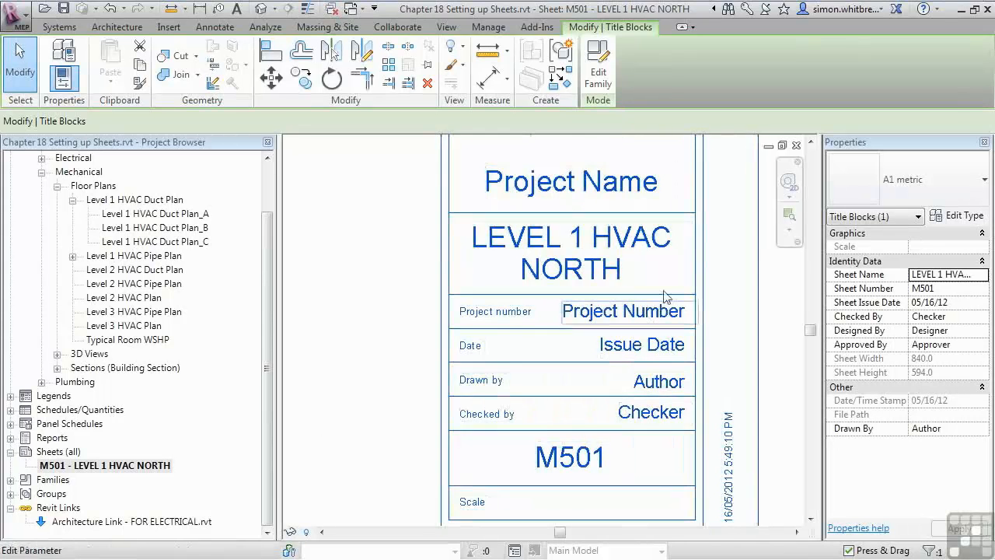
Set the project number in the title block to 12345
scroll(665, 295, down, 5)
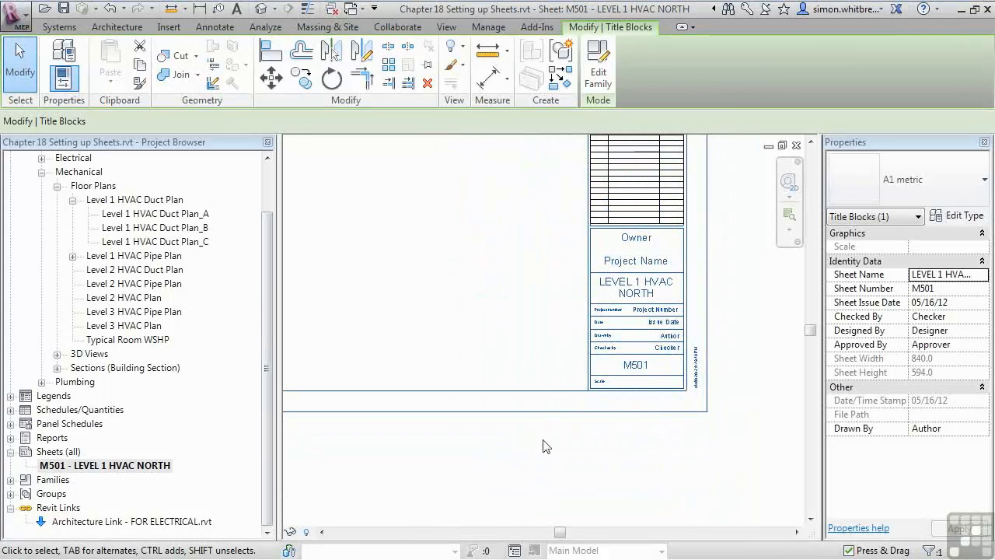
scroll(703, 335, up, 4)
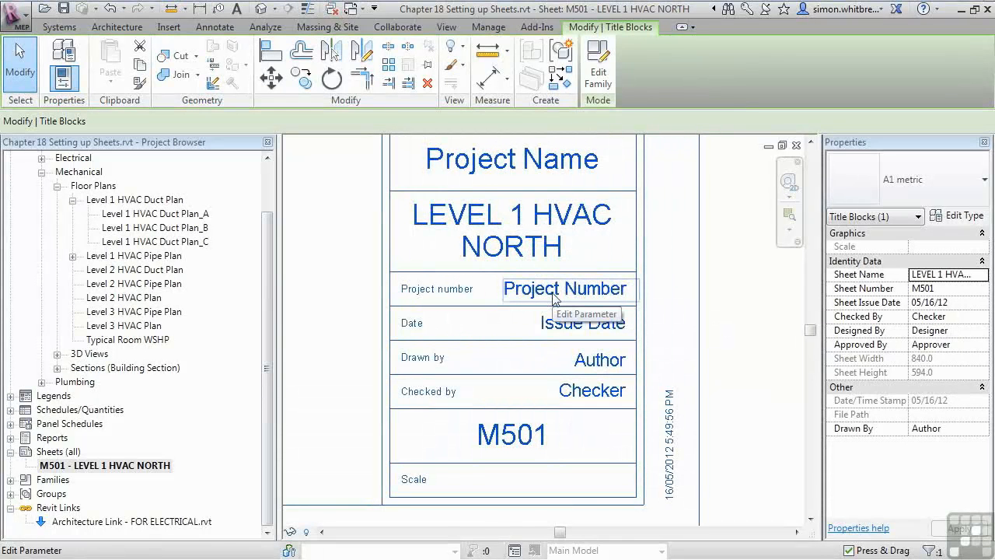
click(555, 300)
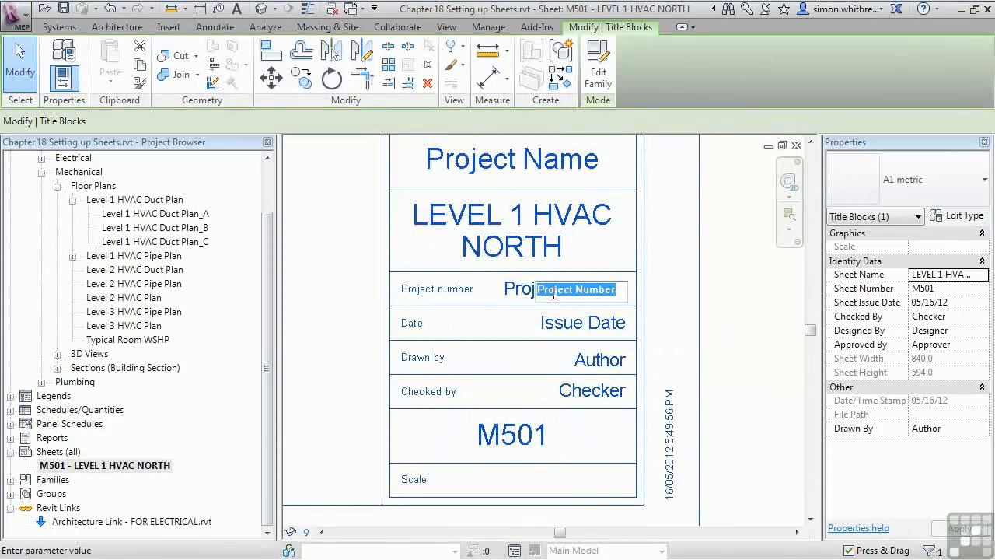
text(12345)
key(Return)
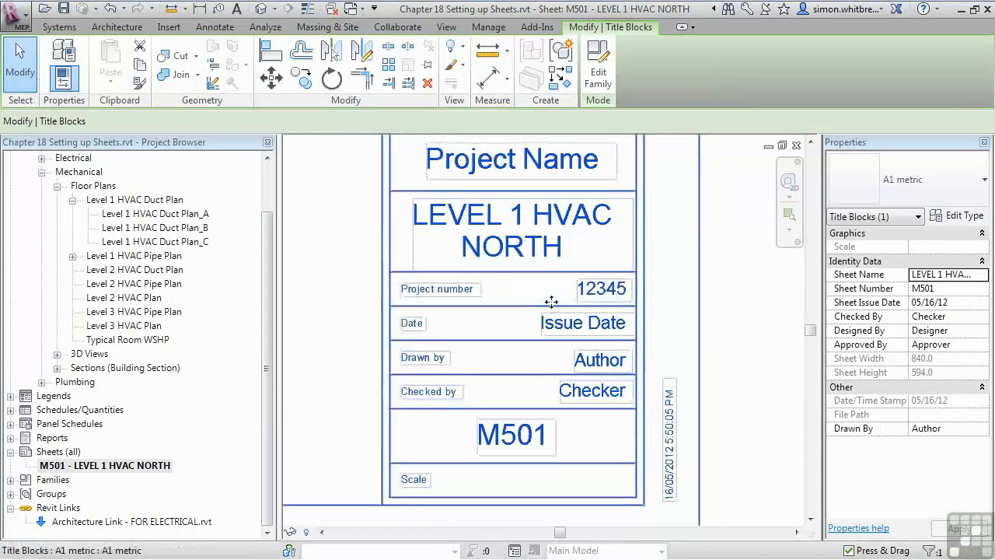
Fill in the drafter's initials for Drawn by and the checker's name for Checked by in the title block
click(592, 364)
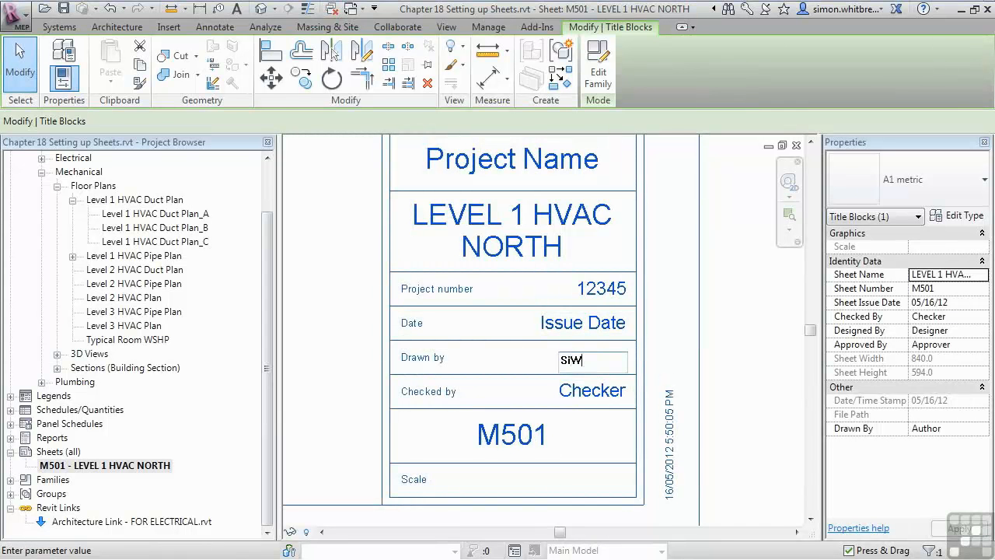
key(Return)
click(583, 391)
text(BOB)
key(Return)
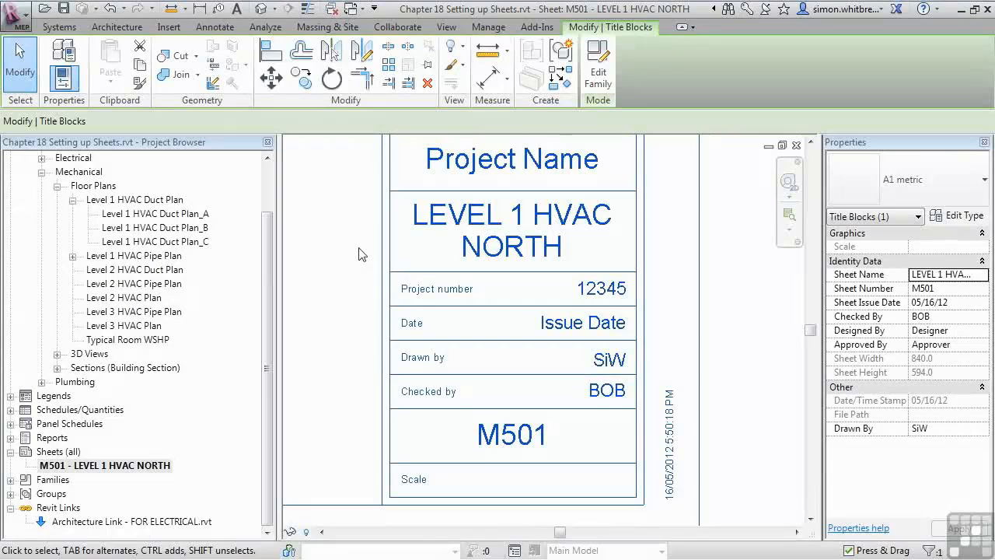
Set the project name to INFINITE SKILLS in the project information
click(496, 29)
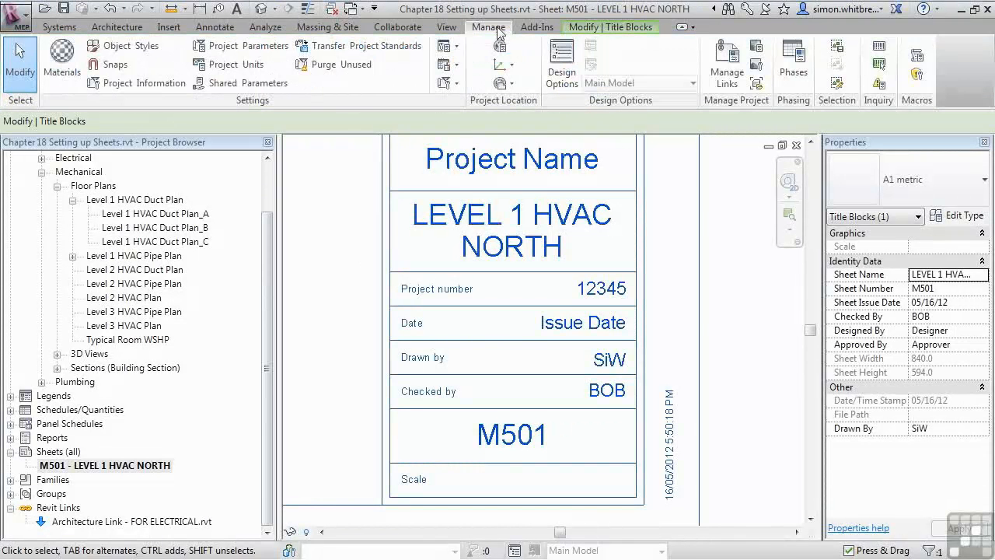
click(124, 83)
drag(609, 118, 123, 58)
click(317, 338)
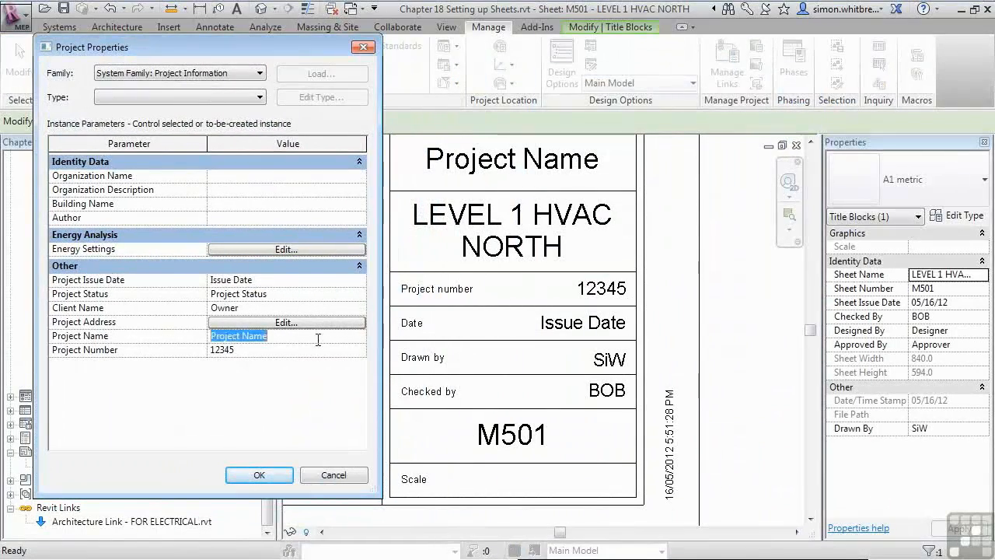
text(INFINITE SK)
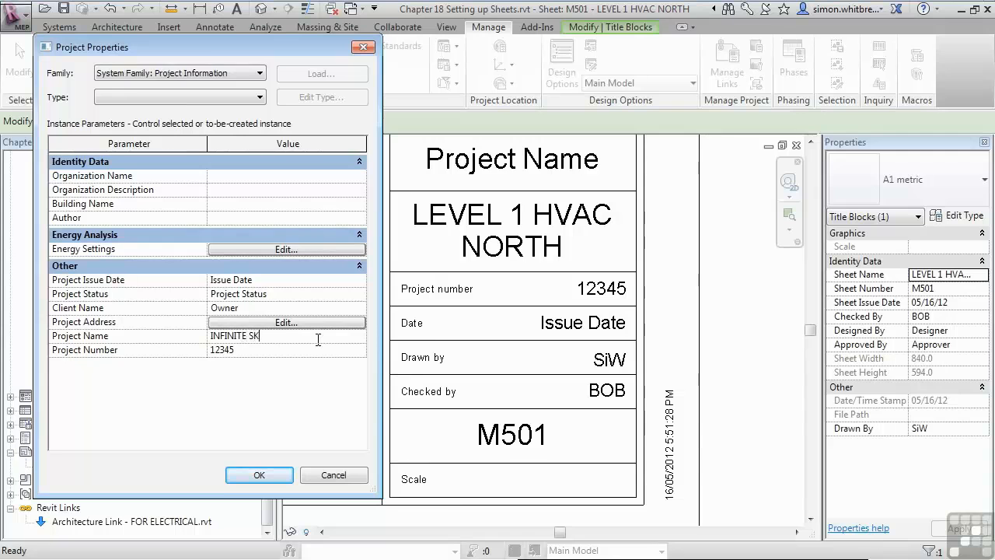
text(ILLS)
click(260, 474)
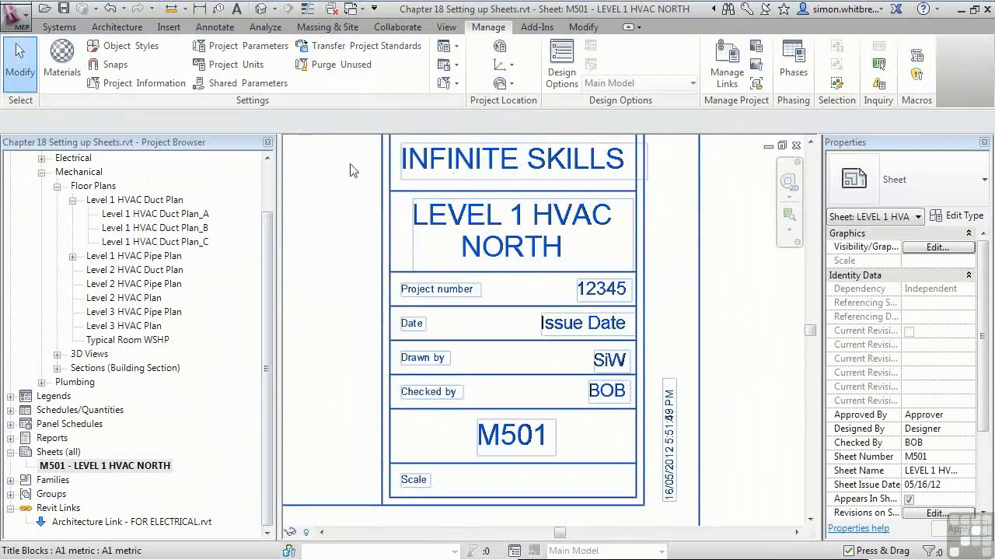
Change the project number to 54321 in the project information
click(113, 85)
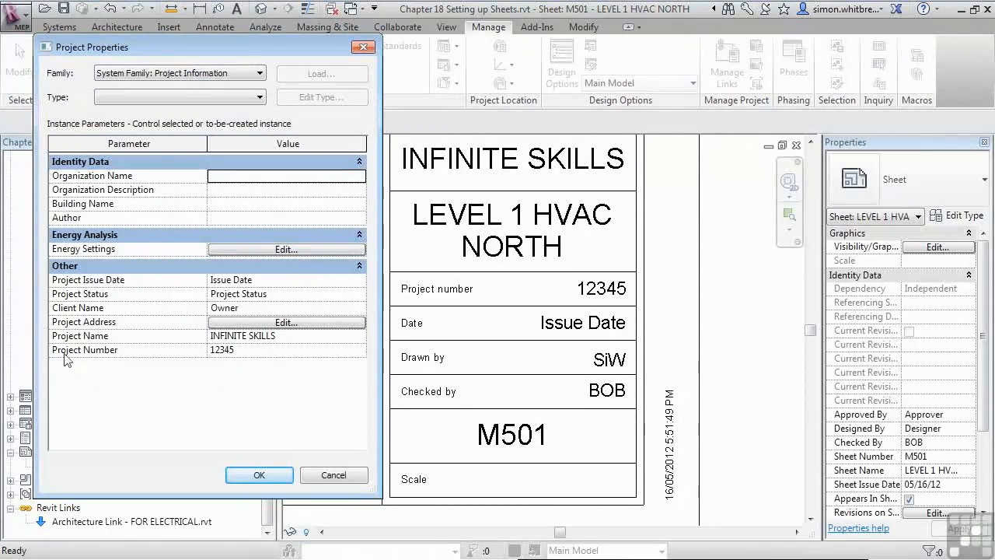
click(264, 352)
text(54321)
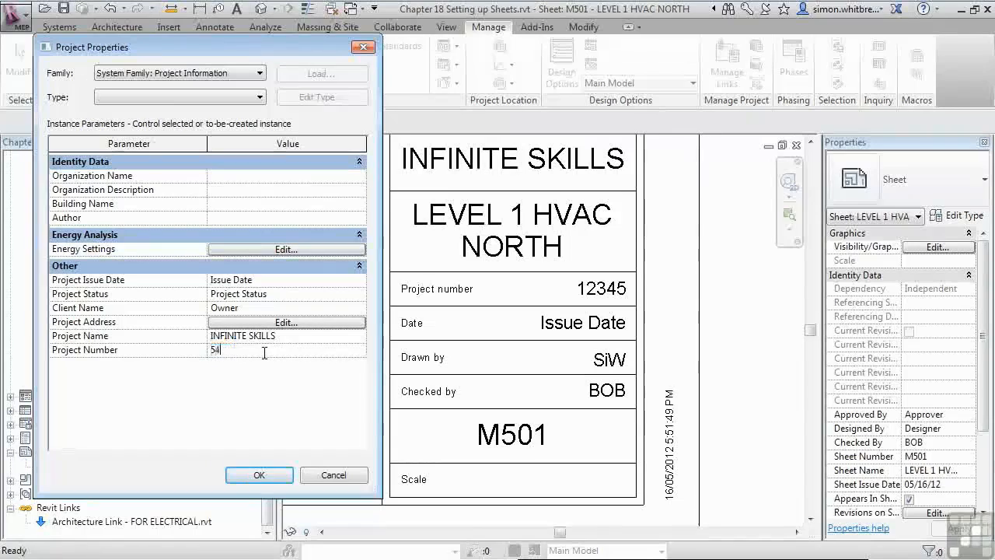
click(264, 474)
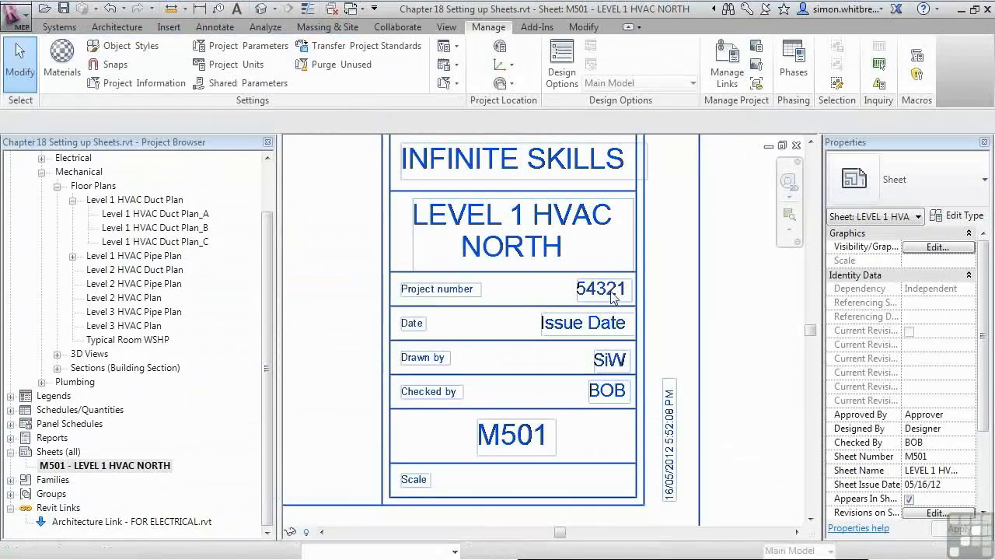
Place the Level 1 HVAC Duct Plan_A view on sheet M501, in the upper part of the drawing area
click(321, 262)
right_click(322, 262)
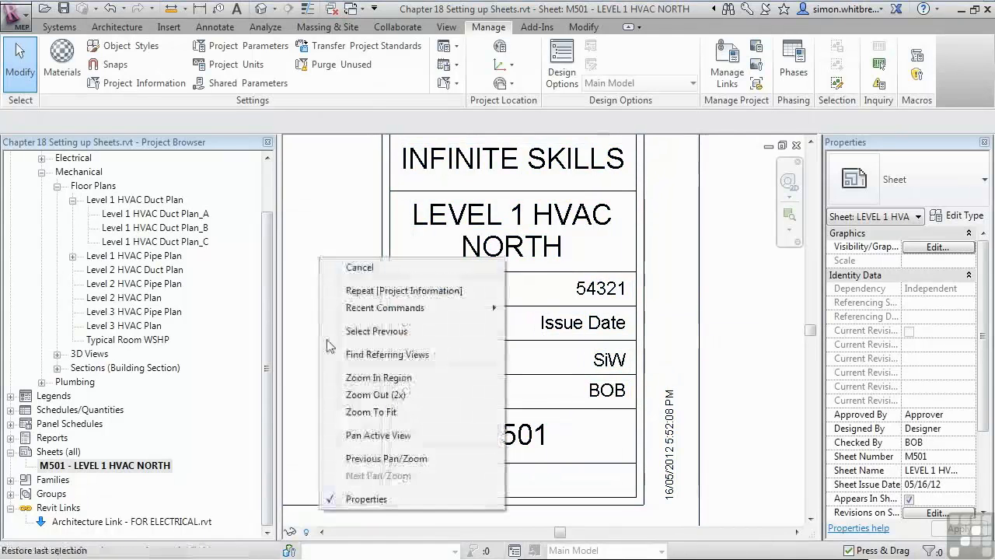
click(358, 413)
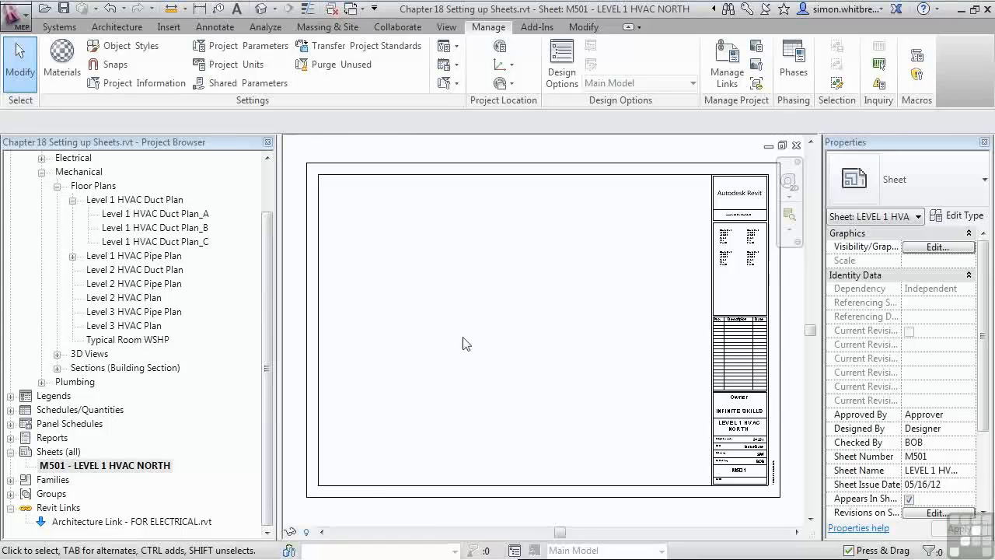
click(141, 214)
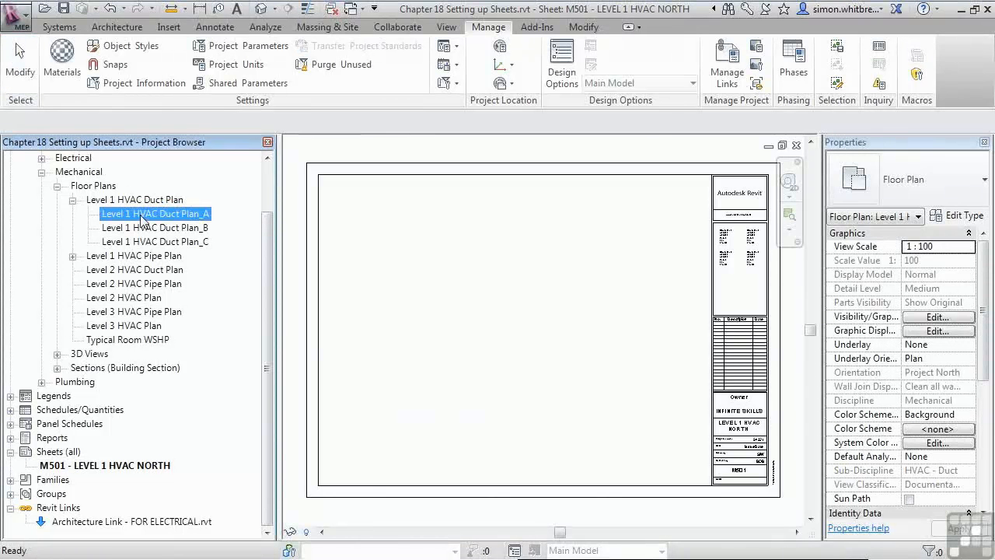
drag(433, 227, 537, 280)
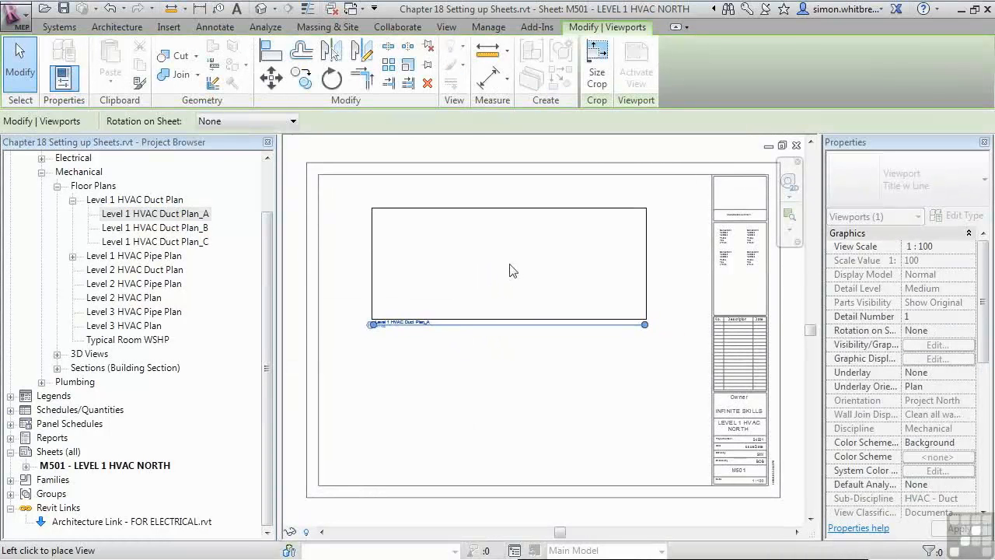
click(511, 271)
Examine the placed view's title and scale label, and the Scale field in the M501 title block
scroll(377, 346, up, 2)
scroll(377, 347, up, 5)
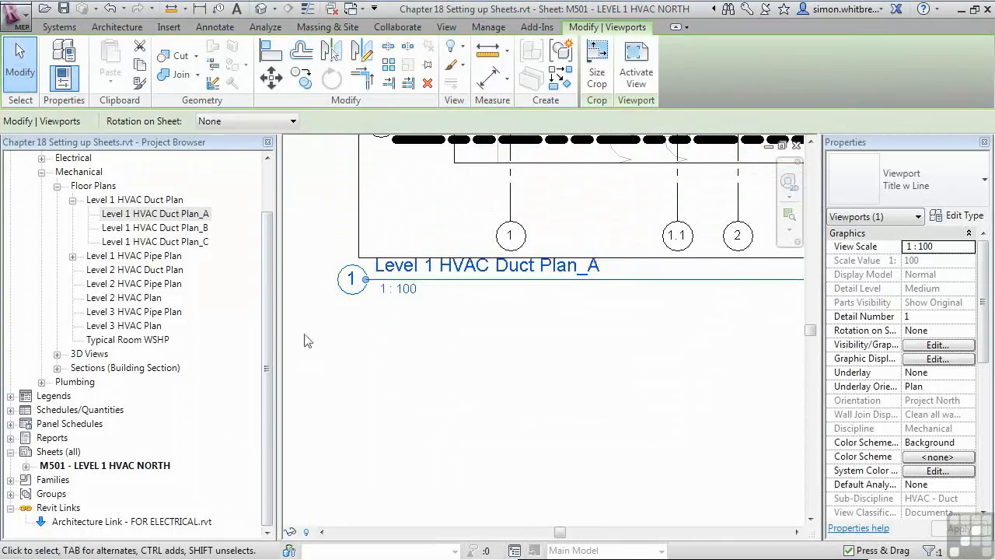
scroll(398, 397, down, 4)
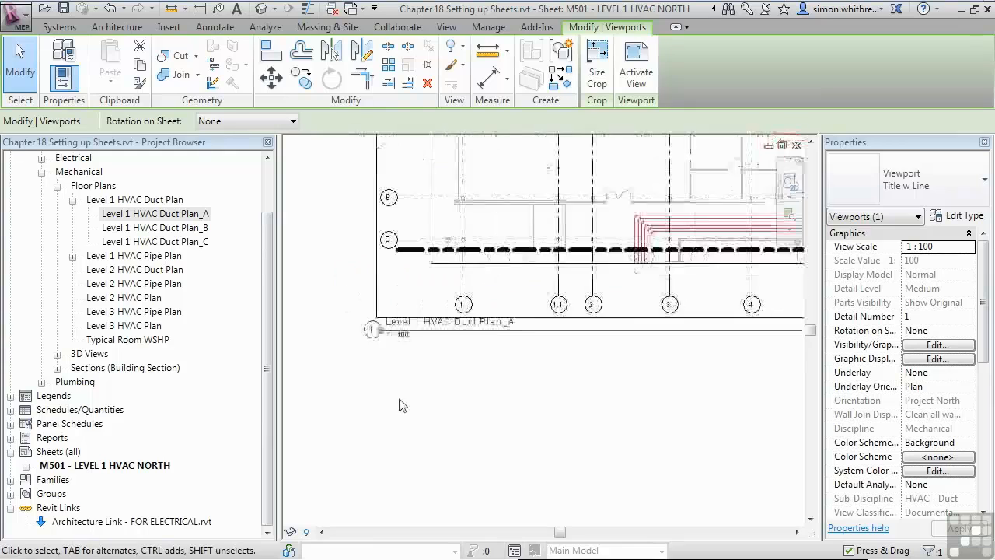
middle_drag(398, 398, 510, 232)
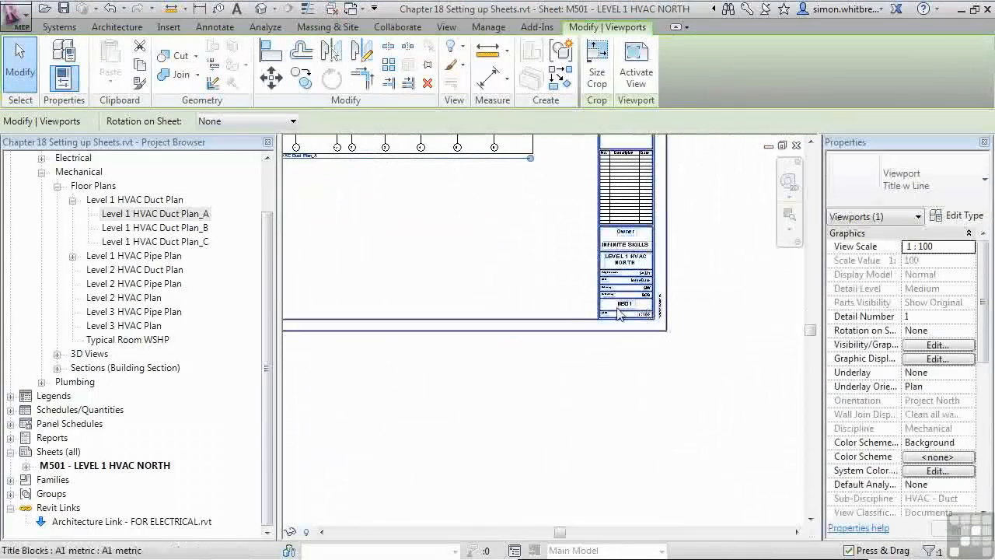
scroll(711, 350, up, 5)
scroll(657, 309, up, 1)
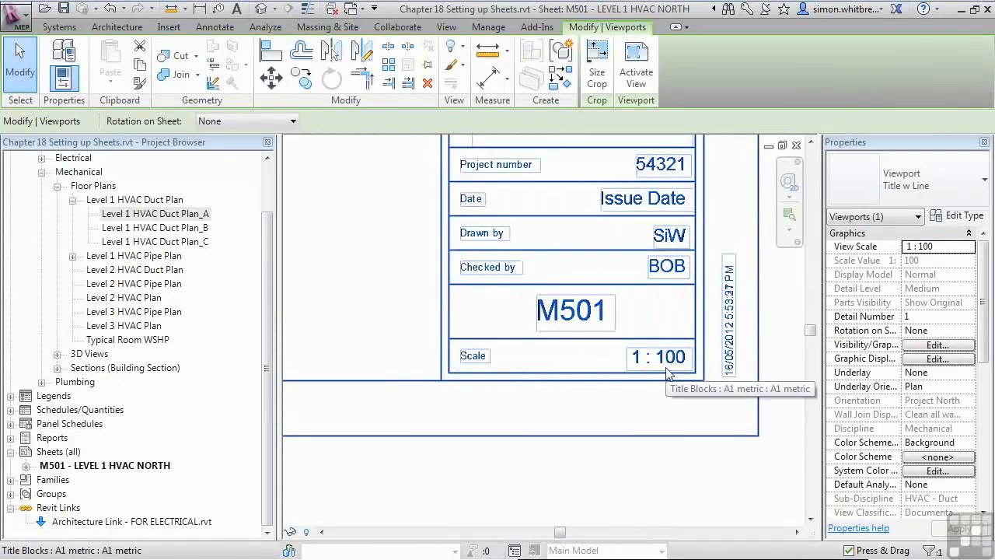
scroll(550, 280, down, 5)
scroll(551, 280, up, 4)
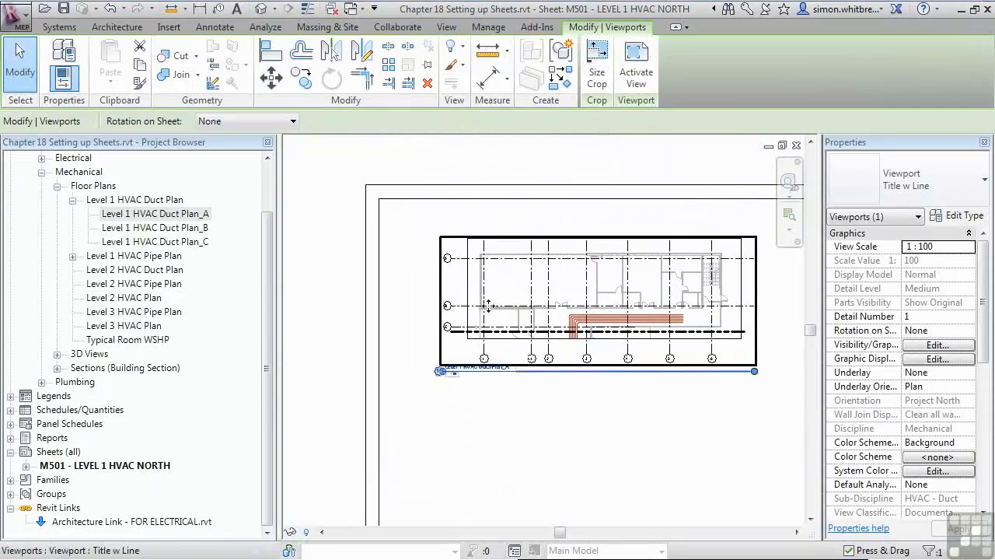
Shorten the title line of the Level 1 HVAC Duct Plan_A viewport to about the width of its title text
click(593, 426)
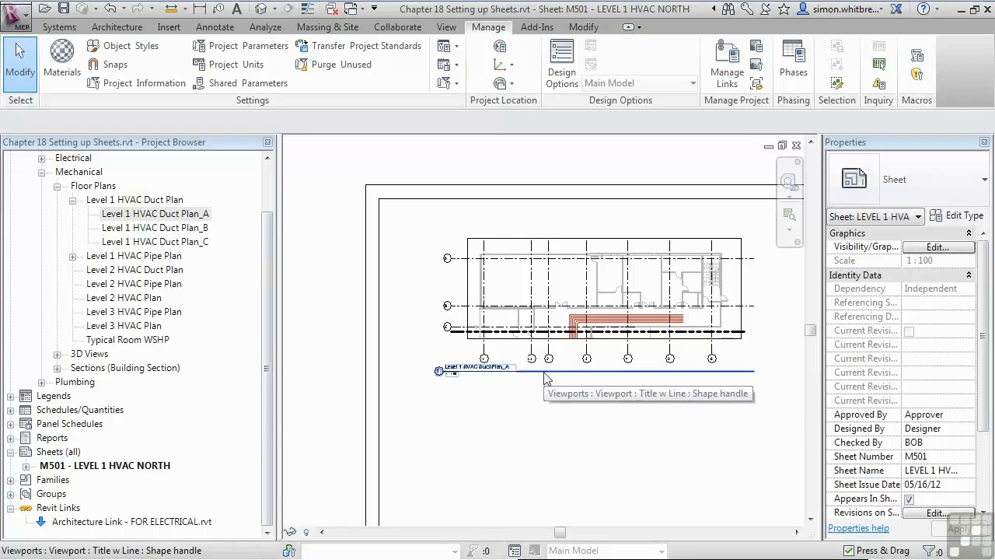
click(615, 342)
drag(756, 378, 516, 400)
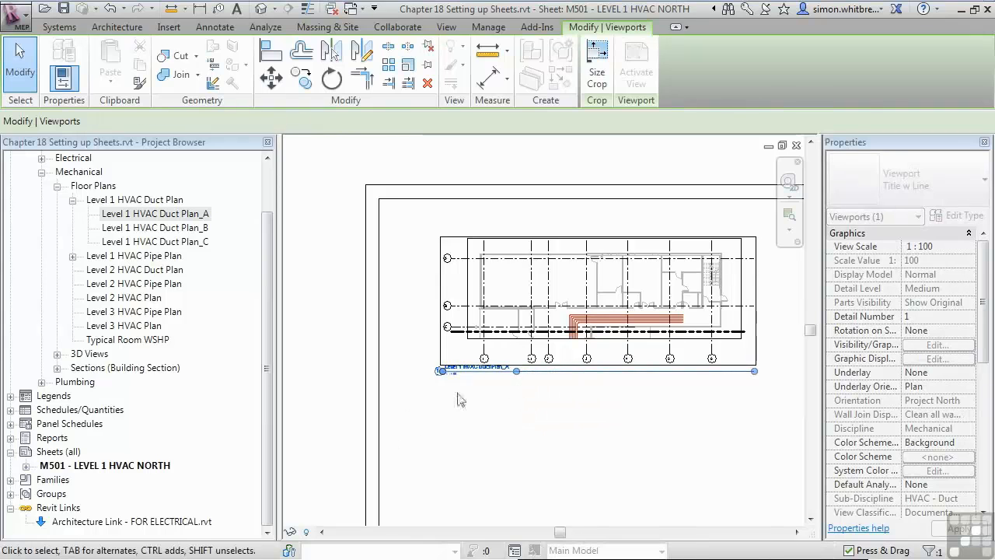
click(458, 400)
Move the Level 1 HVAC Duct Plan_A view title along the plan's lower edge to below grids 3 to 5
scroll(459, 400, up, 3)
middle_drag(608, 402, 500, 411)
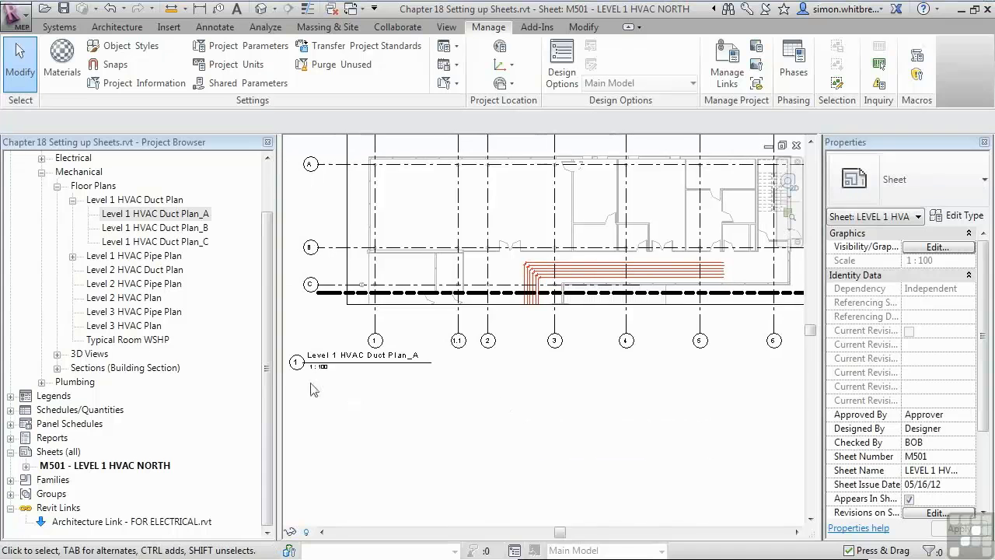
click(358, 369)
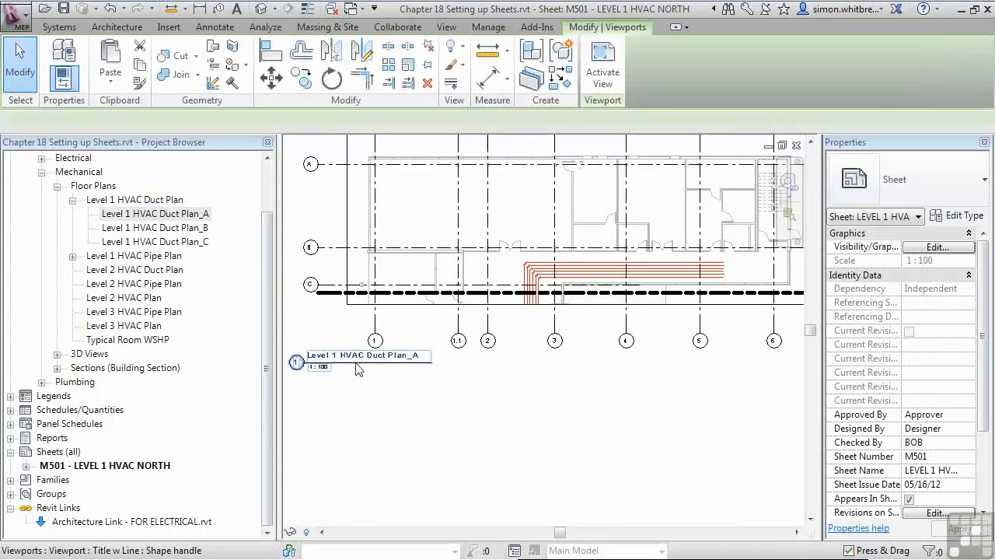
drag(358, 370, 630, 365)
click(611, 474)
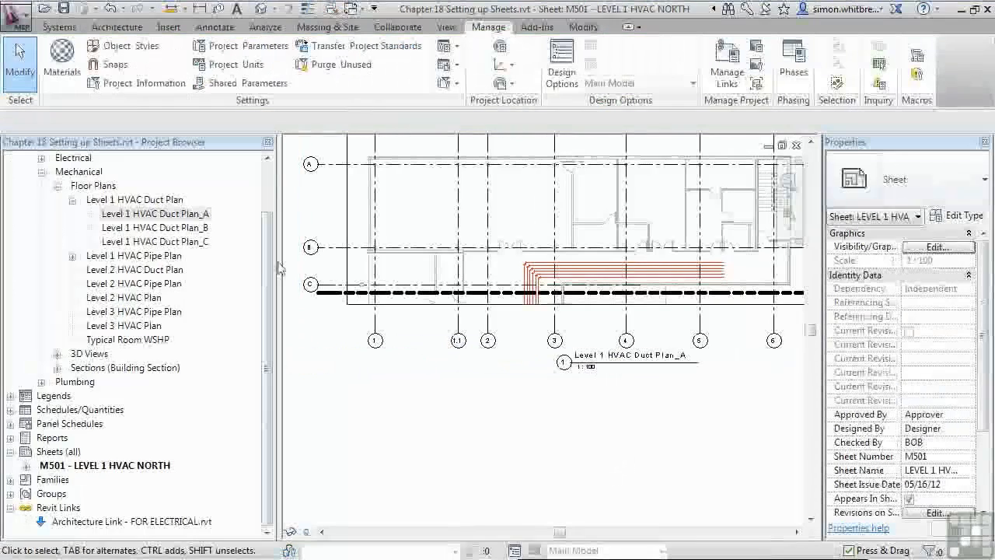
Try the Title w Line - No Title type on the duct plan viewport and restore the Title w Line type
click(438, 314)
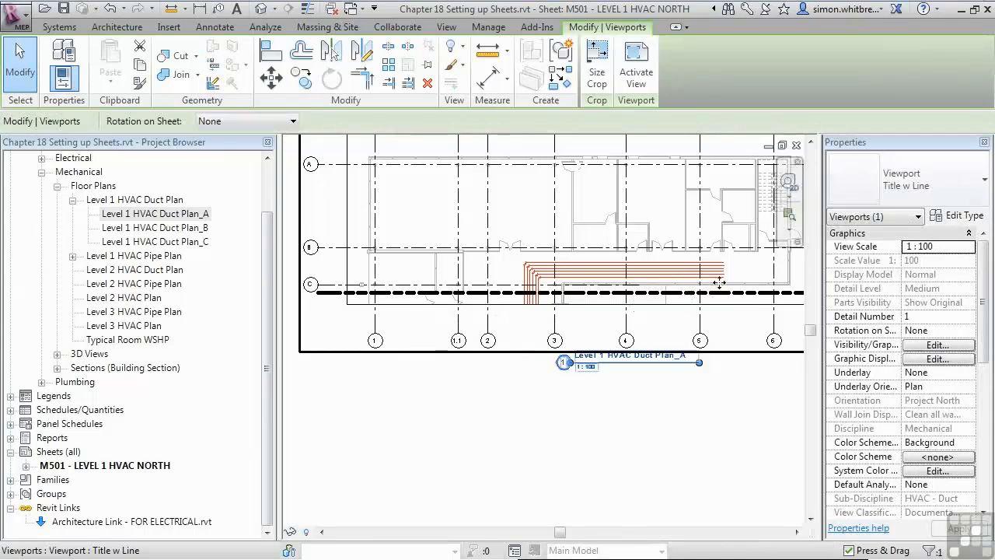
click(908, 192)
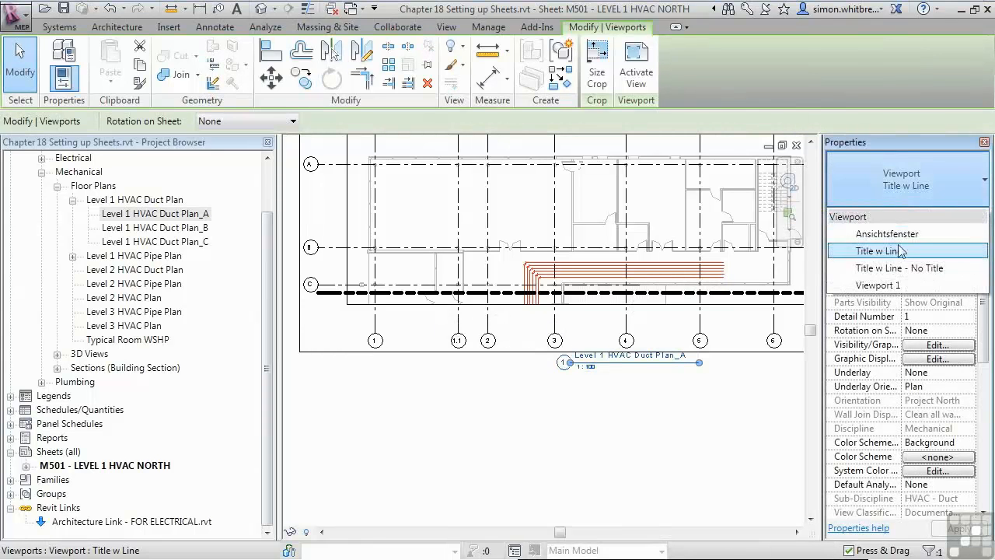
click(900, 236)
click(881, 204)
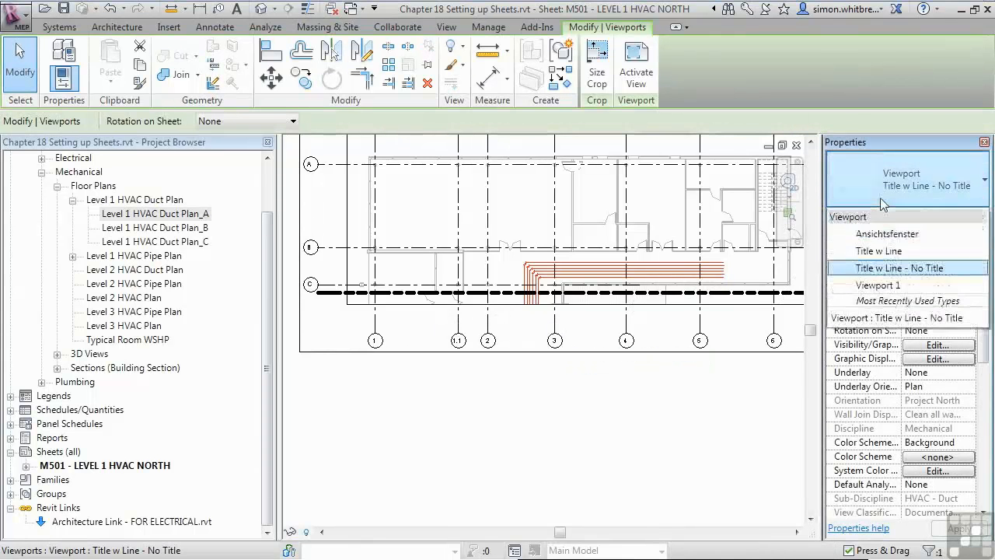
click(871, 254)
click(517, 412)
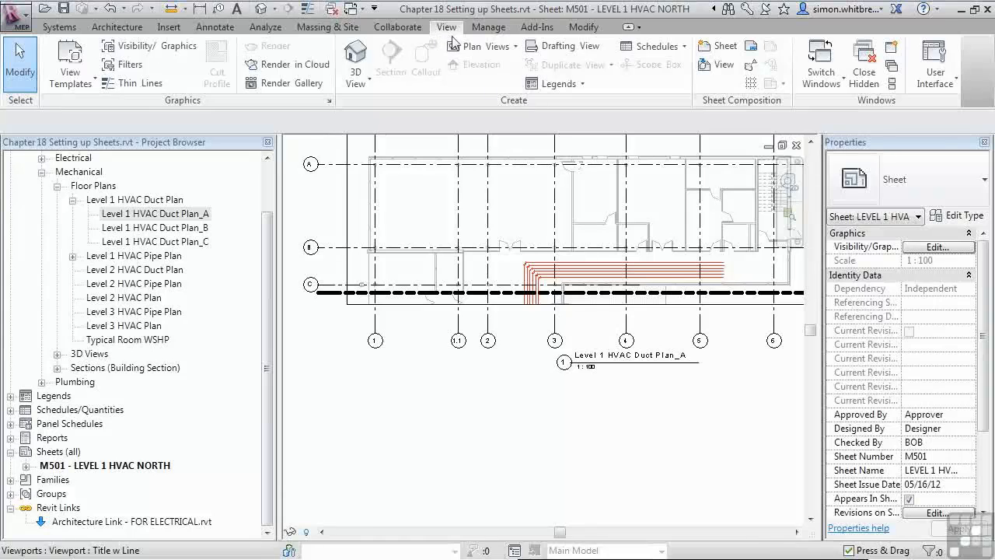
Create a new sheet with the A1 metric title block and review its sheet properties
click(716, 47)
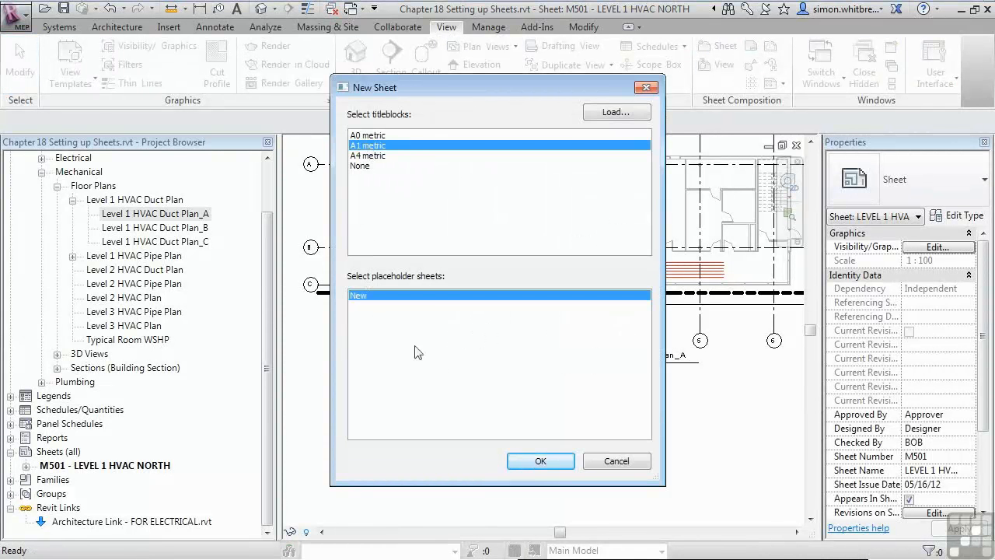
click(521, 462)
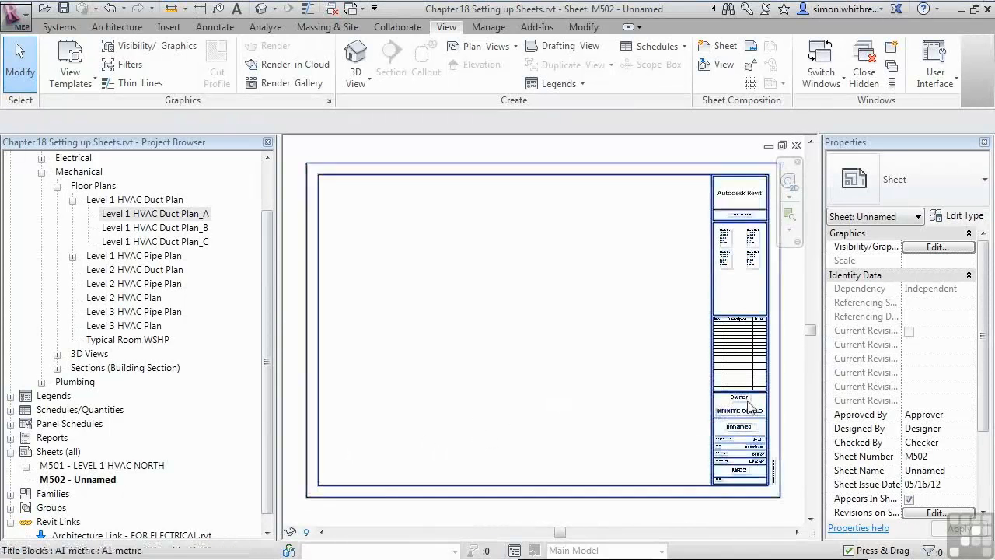
scroll(987, 449, down, 3)
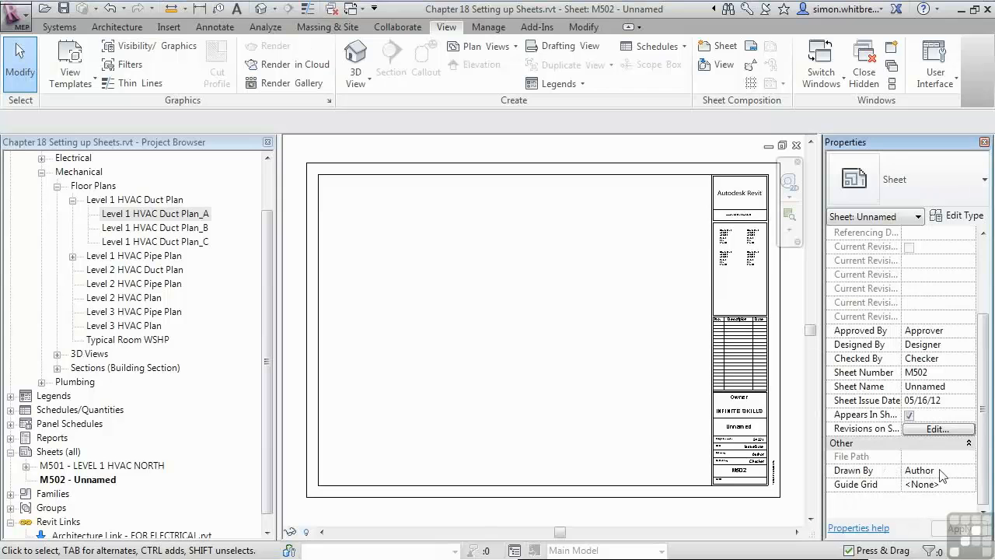
scroll(942, 476, up, 3)
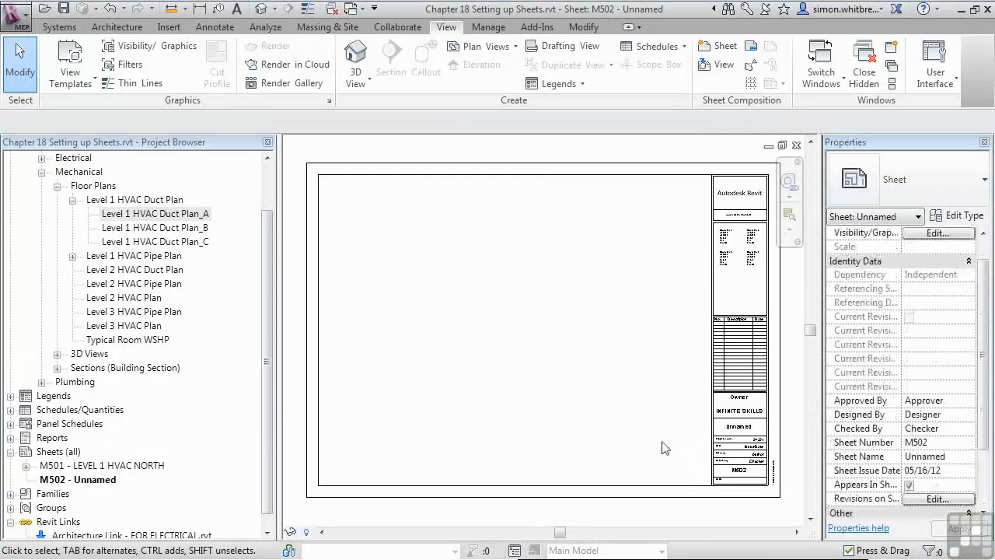
Try to change the new sheet's number to M501 in its title block
scroll(764, 478, up, 3)
middle_drag(765, 477, 671, 454)
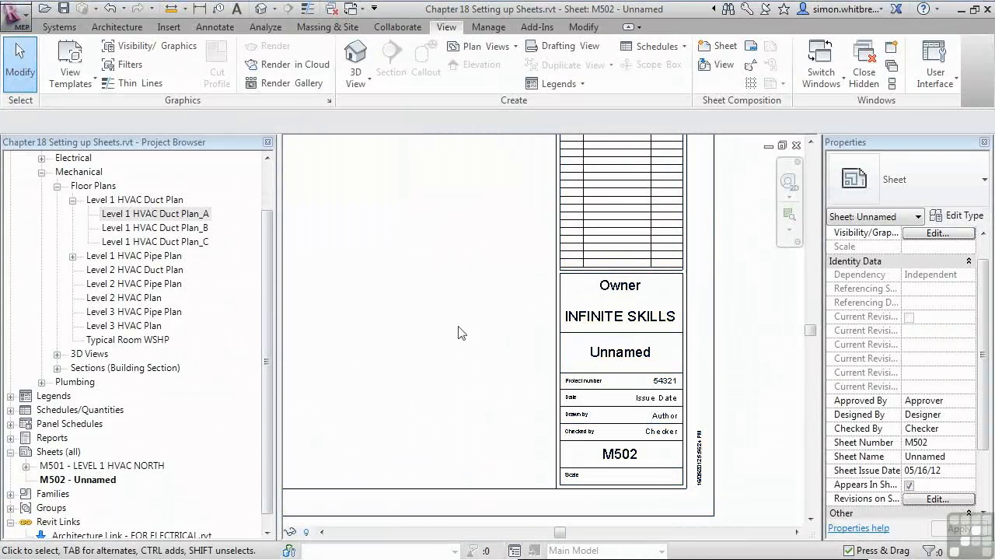
click(626, 463)
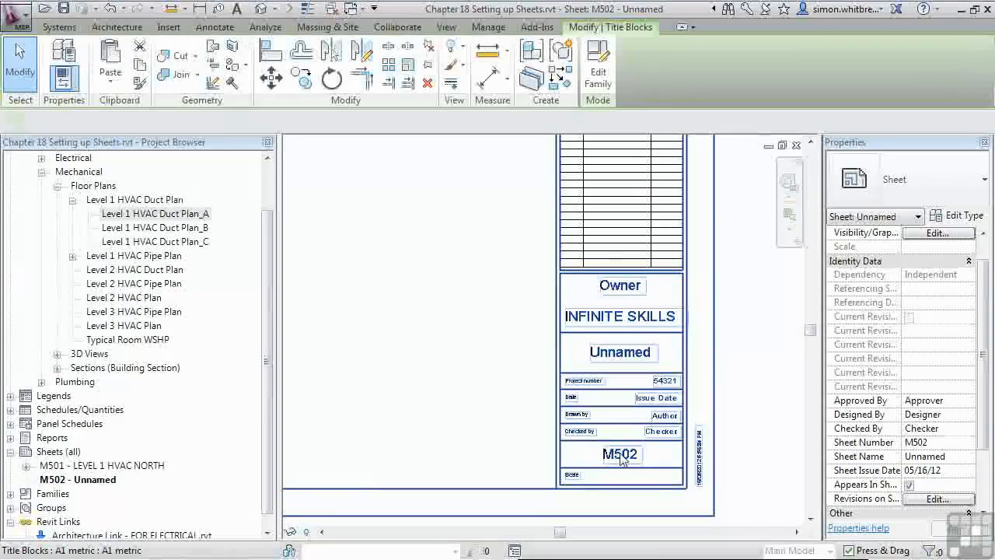
click(627, 458)
click(626, 457)
key(BackSpace)
text(1)
key(Return)
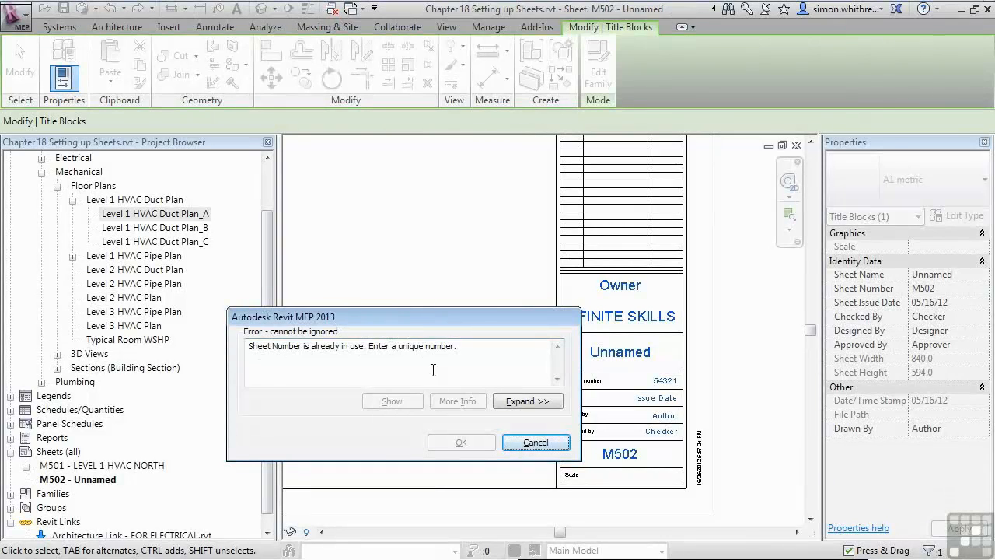
click(536, 442)
Enter M500 as the new sheet's number in its title block
click(620, 460)
click(634, 455)
key(BackSpace)
text(0)
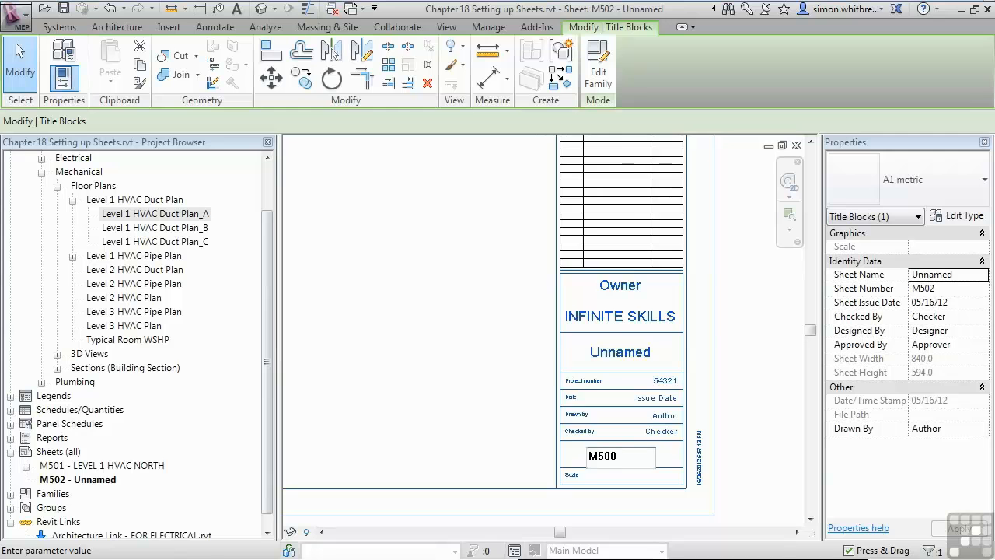
click(400, 440)
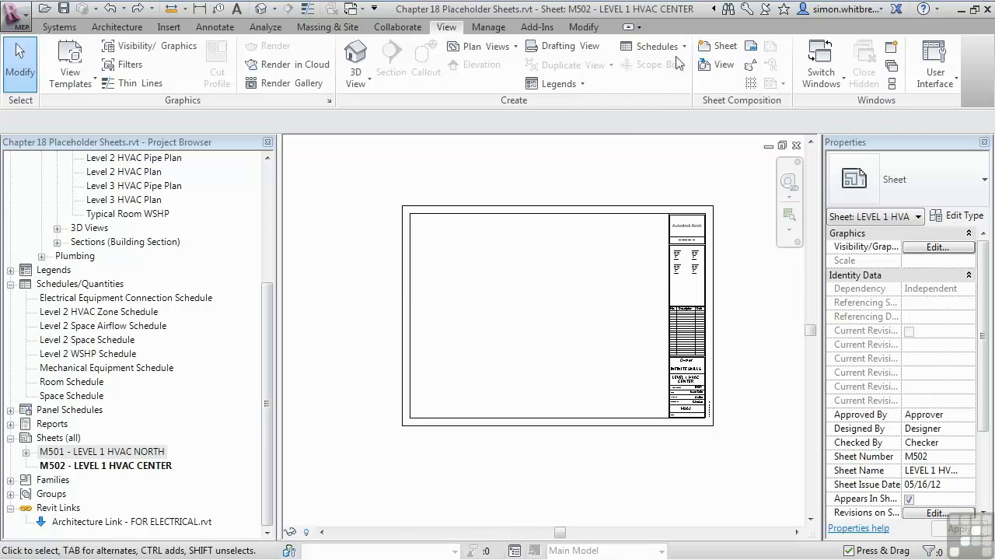
Start a sheet list schedule with the fields Sheet Number and Sheet Name, in that order
click(656, 47)
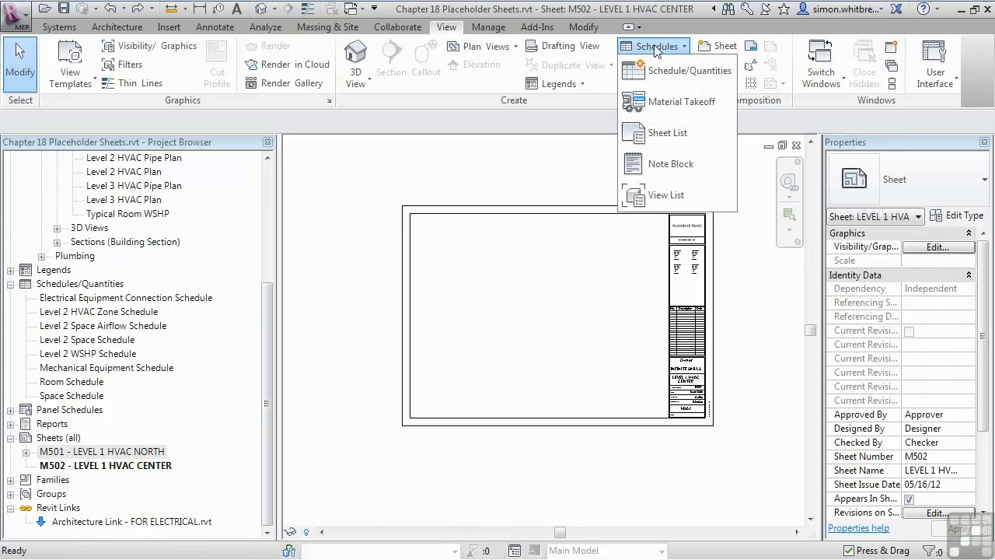
click(631, 133)
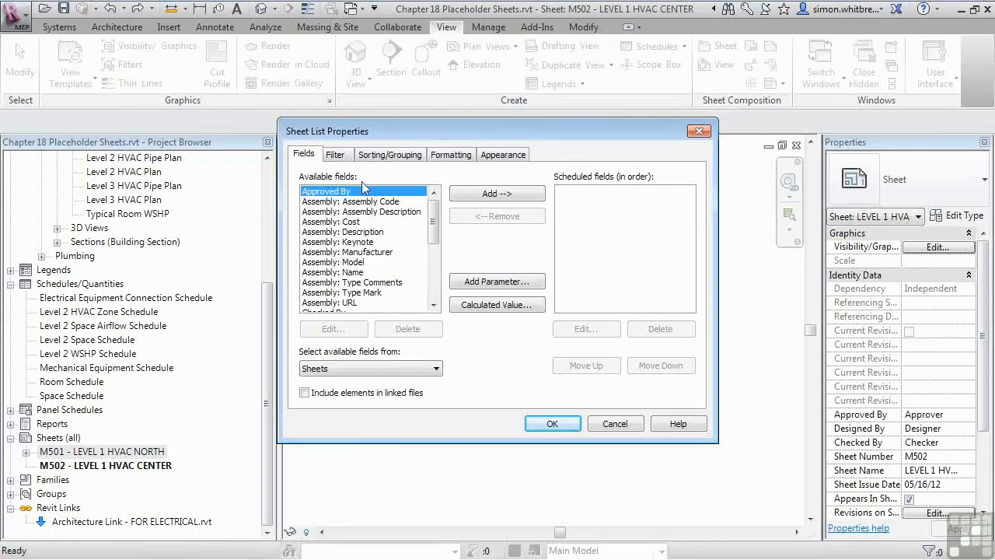
drag(433, 225, 435, 280)
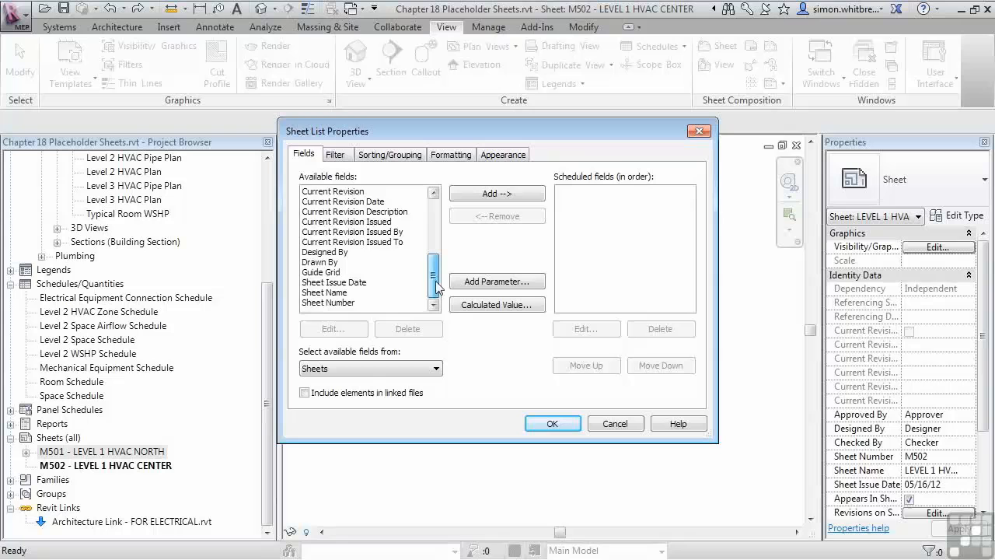
double_click(314, 304)
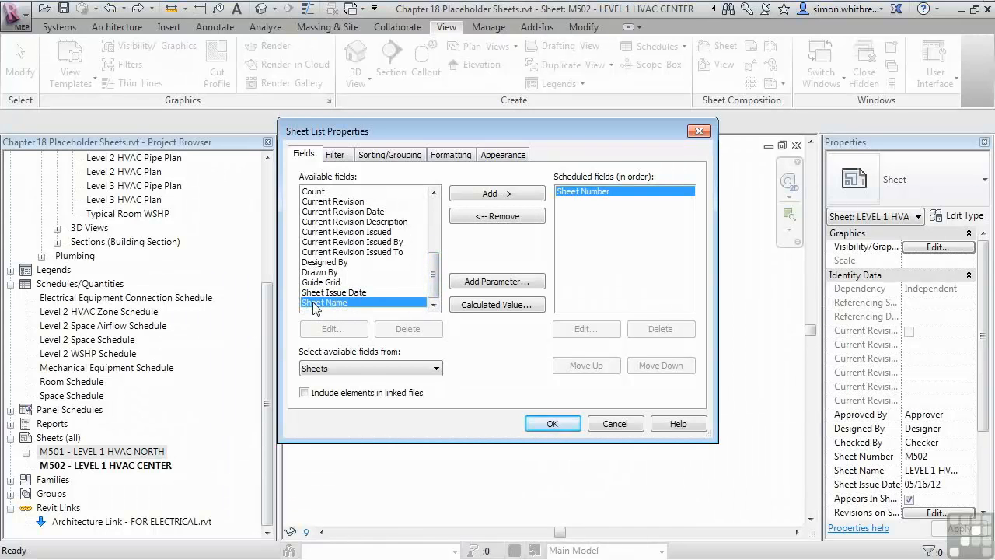
double_click(314, 306)
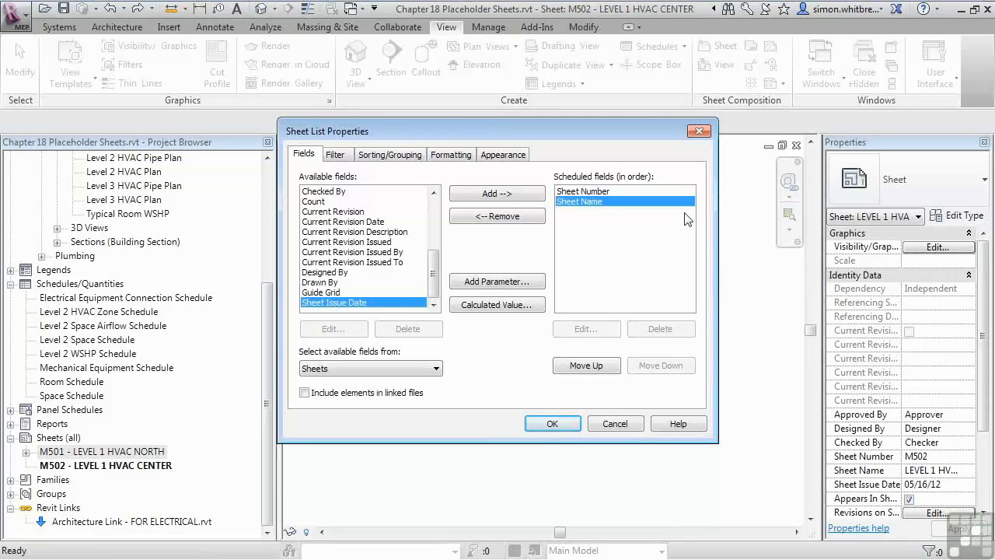
Sort the sheet list by Sheet Number in ascending order and create the schedule
click(395, 155)
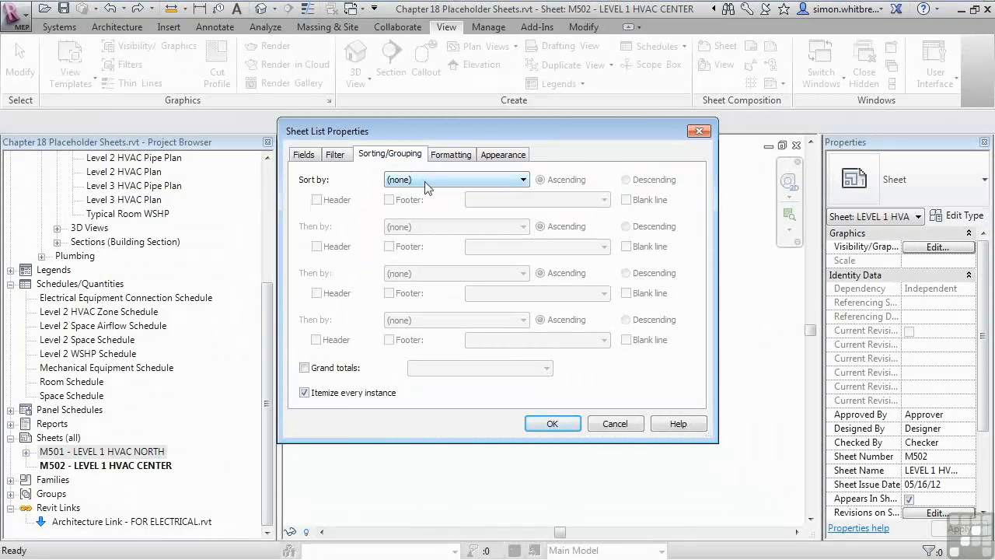
click(419, 180)
click(416, 203)
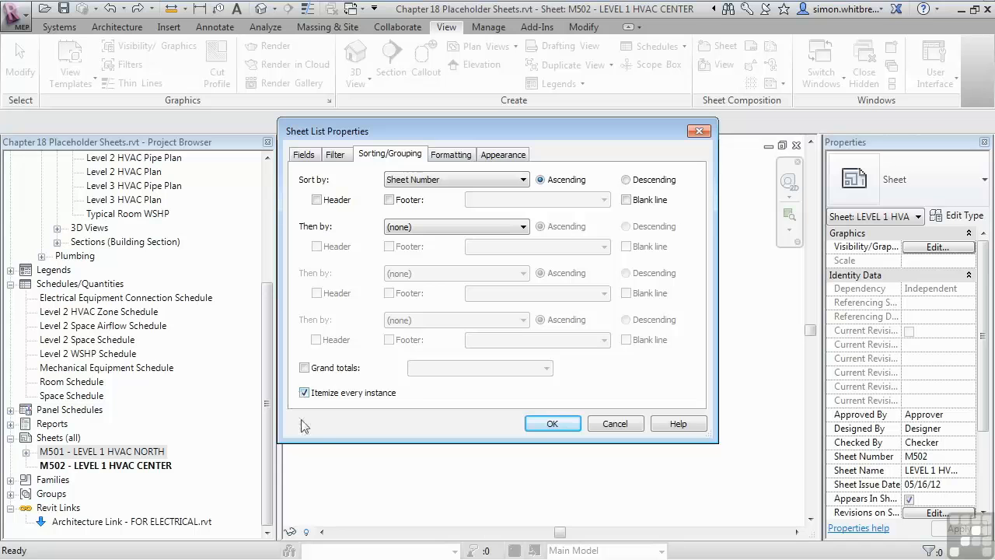
click(554, 425)
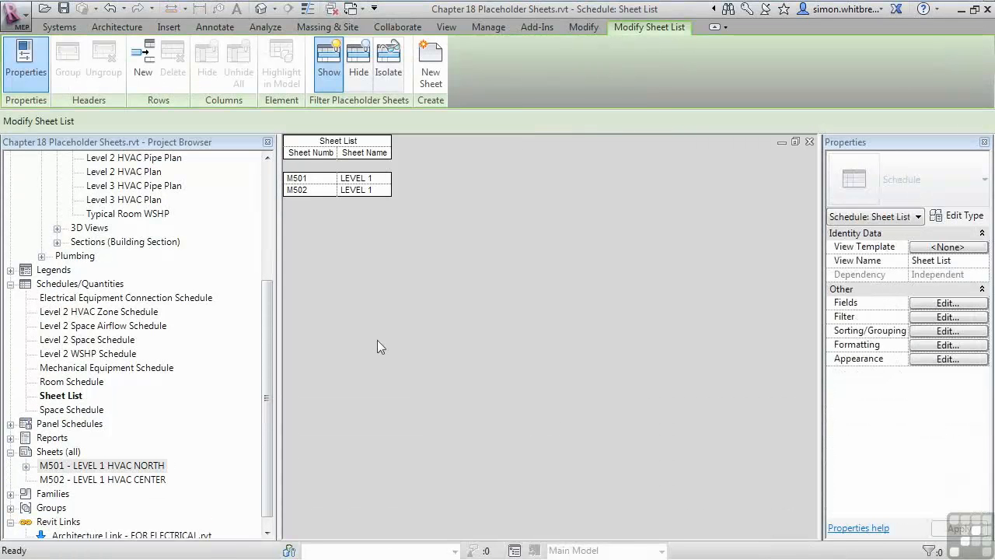
Widen the Sheet Number and Sheet Name columns of the sheet list so their contents fit
drag(338, 153, 344, 152)
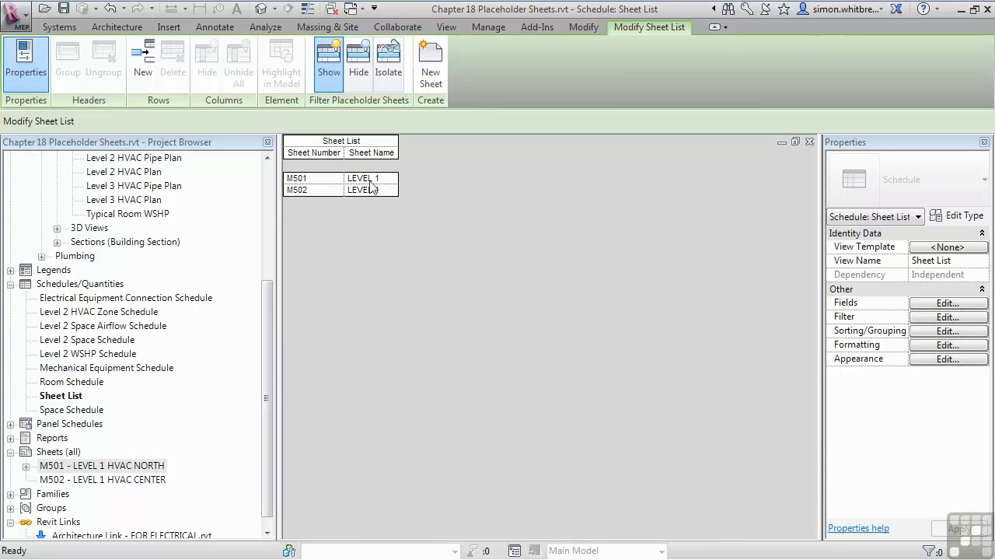
double_click(398, 151)
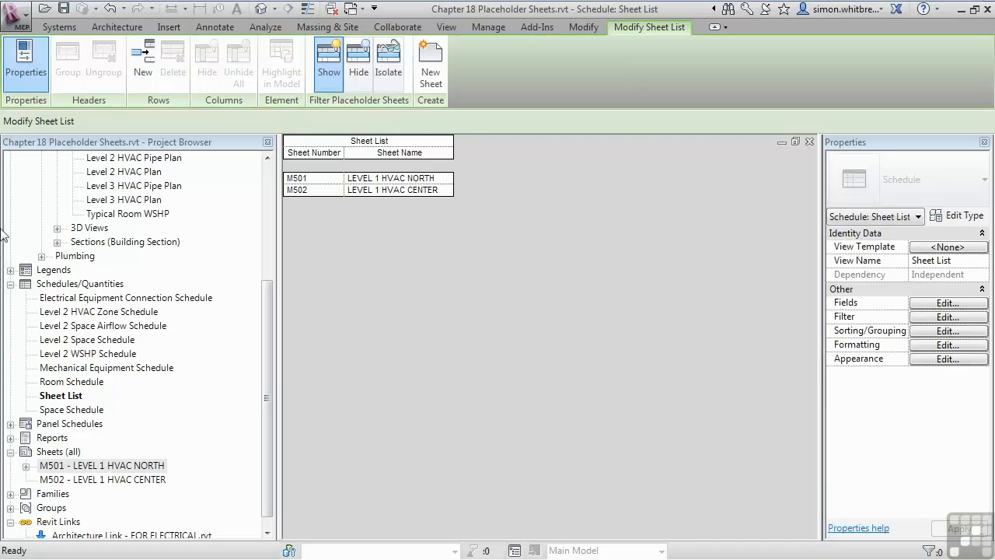
Add eight new placeholder sheet rows to the sheet list
click(143, 70)
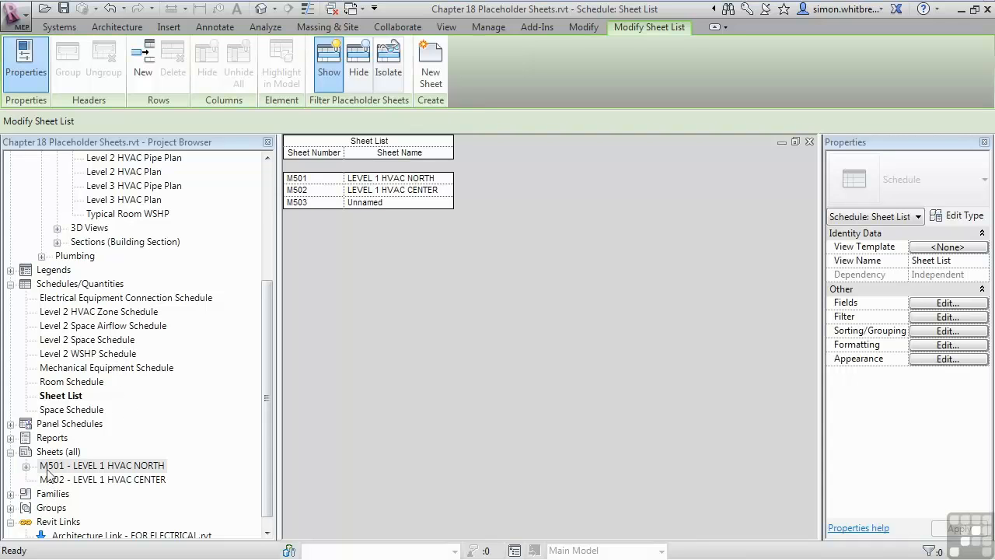
click(148, 70)
click(148, 70)
click(148, 70)
click(148, 70)
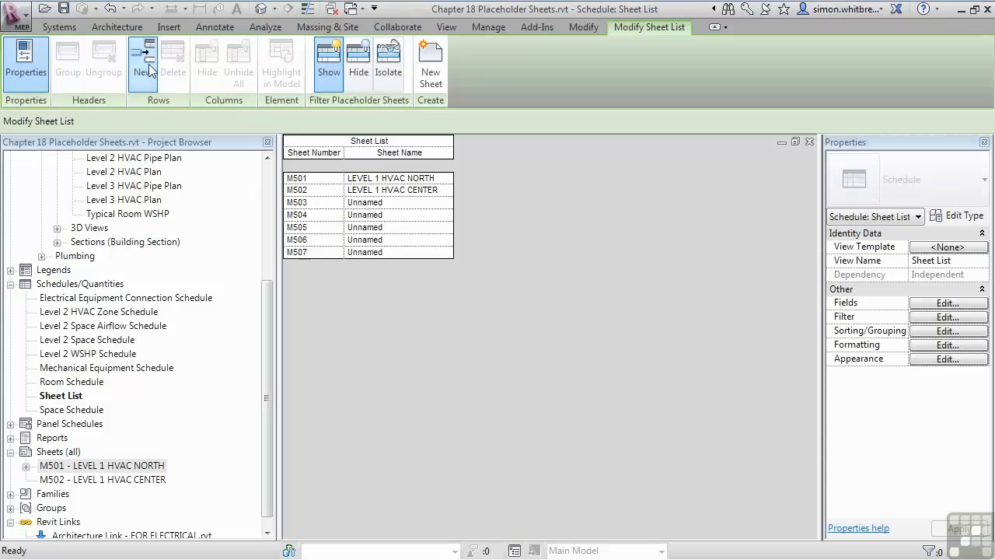
click(148, 70)
click(148, 70)
click(148, 70)
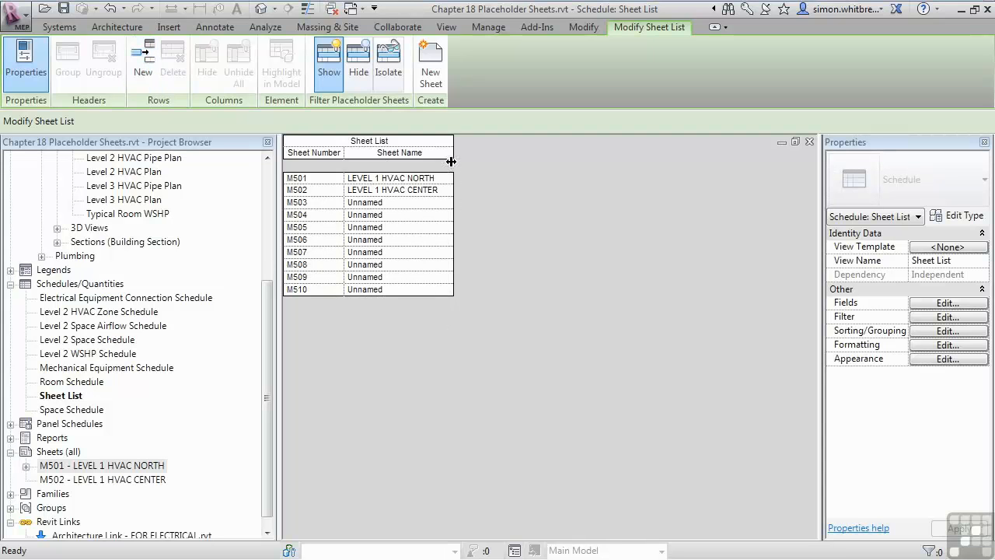
Widen the Sheet Name column further and name placeholder sheet M503 LEVEL 1 HVAC SOUTH
drag(455, 153, 501, 159)
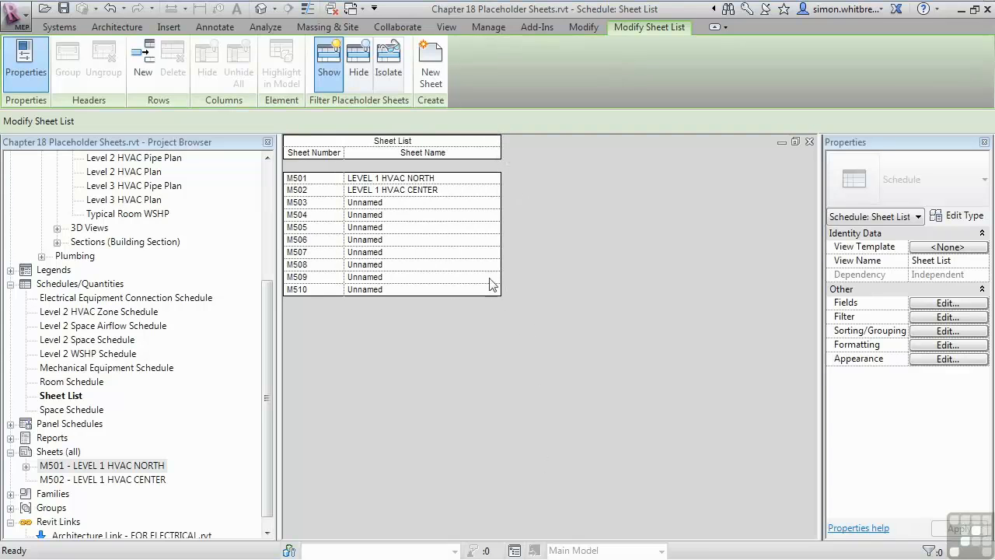
click(464, 194)
click(461, 202)
click(492, 202)
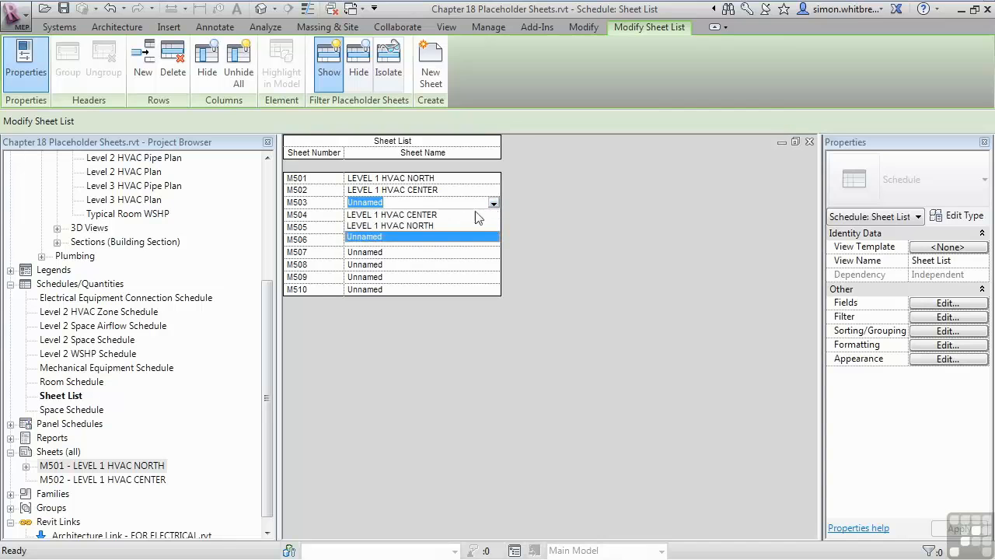
click(430, 215)
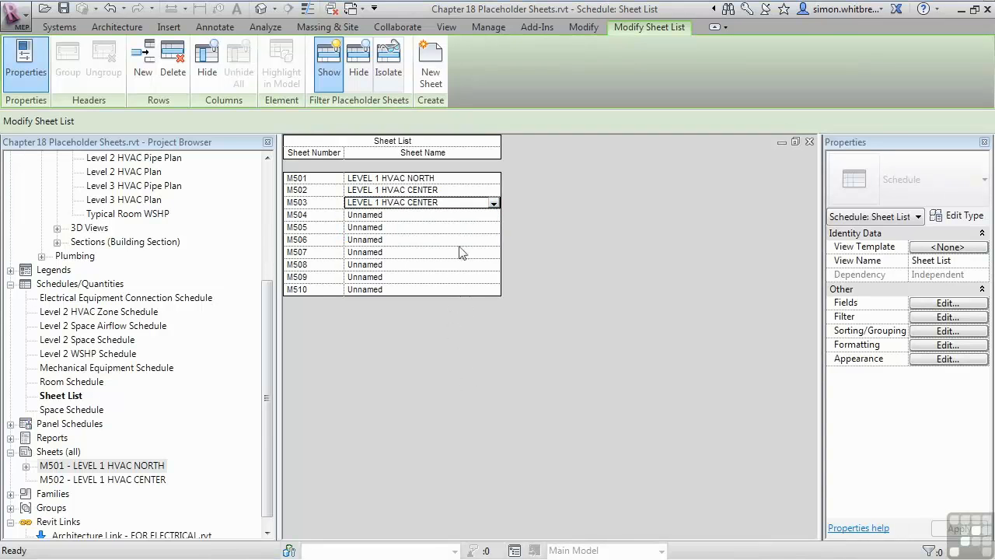
double_click(424, 202)
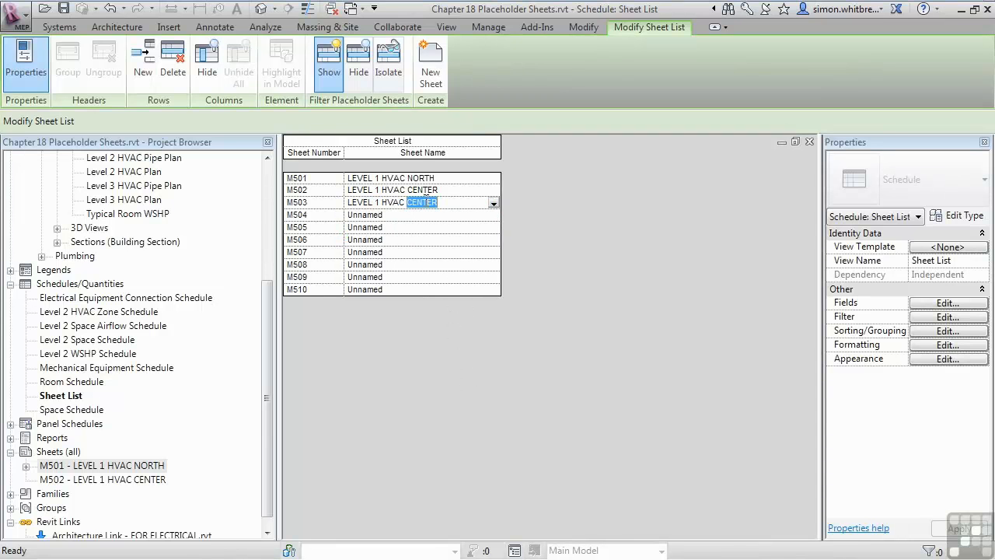
text(SOUTH)
Reuse existing sheet names: LEVEL 1 HVAC CENTER for M504 and M505, and LEVEL 1 HVAC SOUTH for M506
click(448, 217)
click(493, 215)
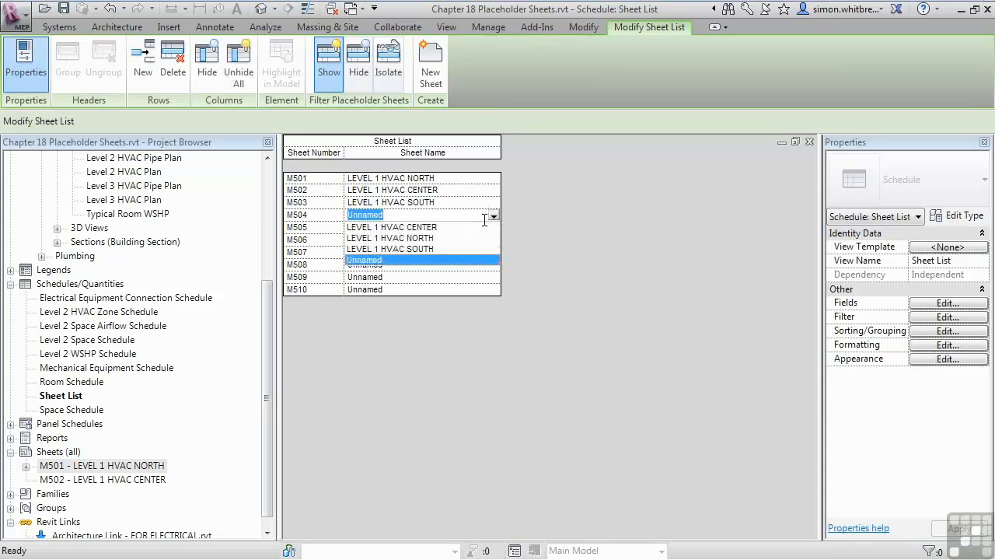
click(412, 227)
click(482, 227)
click(493, 228)
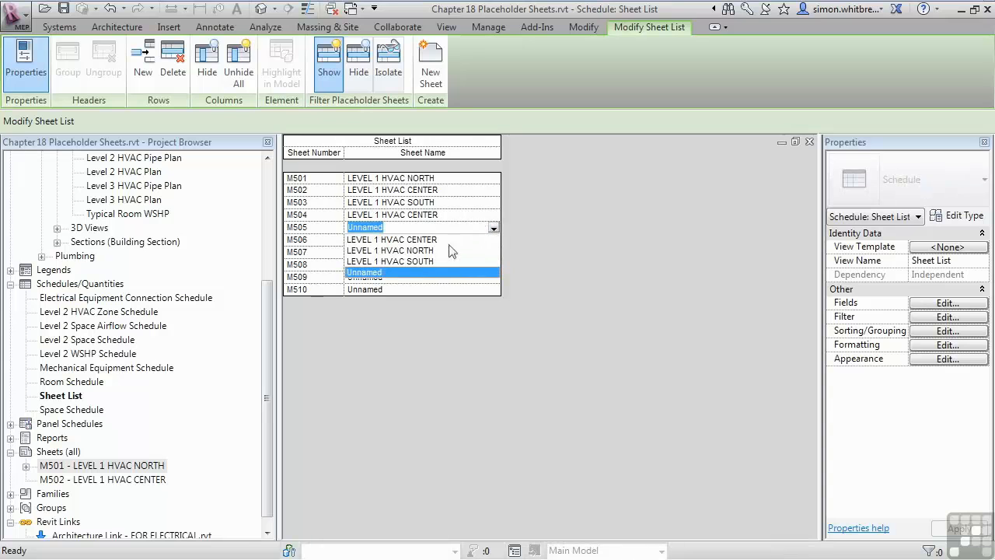
click(408, 241)
click(482, 239)
click(493, 240)
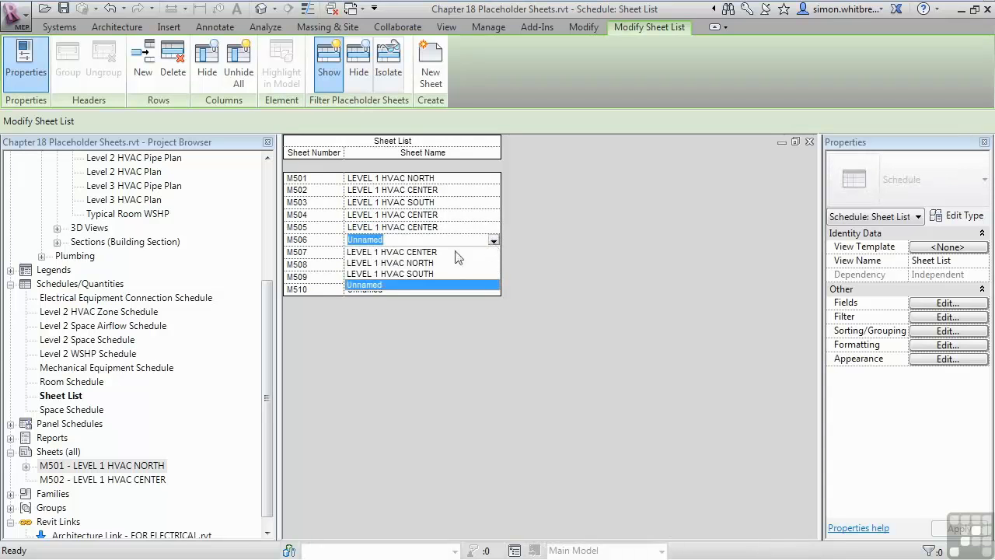
click(379, 274)
Change the level number to 2 in the sheet names of M504, M505 and M506
click(377, 216)
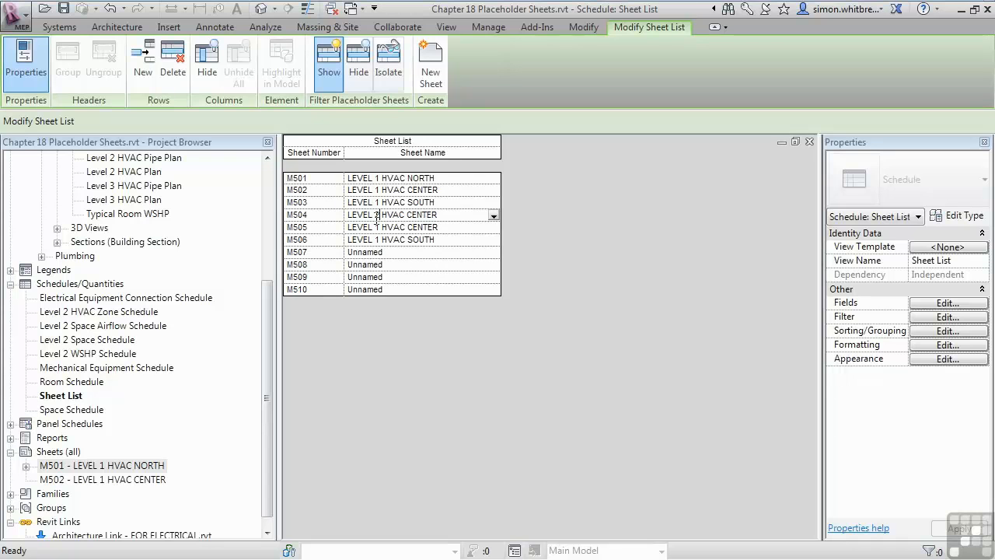
click(376, 227)
text(2)
key(Delete)
click(377, 239)
text(2)
key(Delete)
Reuse existing sheet names: LEVEL 1 HVAC NORTH for M507, LEVEL 2 HVAC CENTER for M508 and LEVEL 1 HVAC SOUTH for M509
double_click(391, 255)
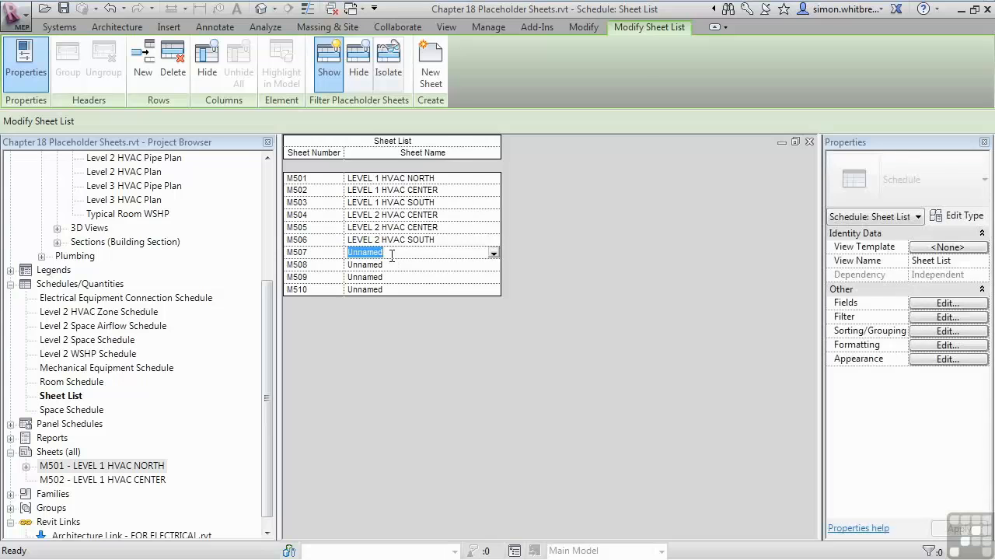
click(494, 255)
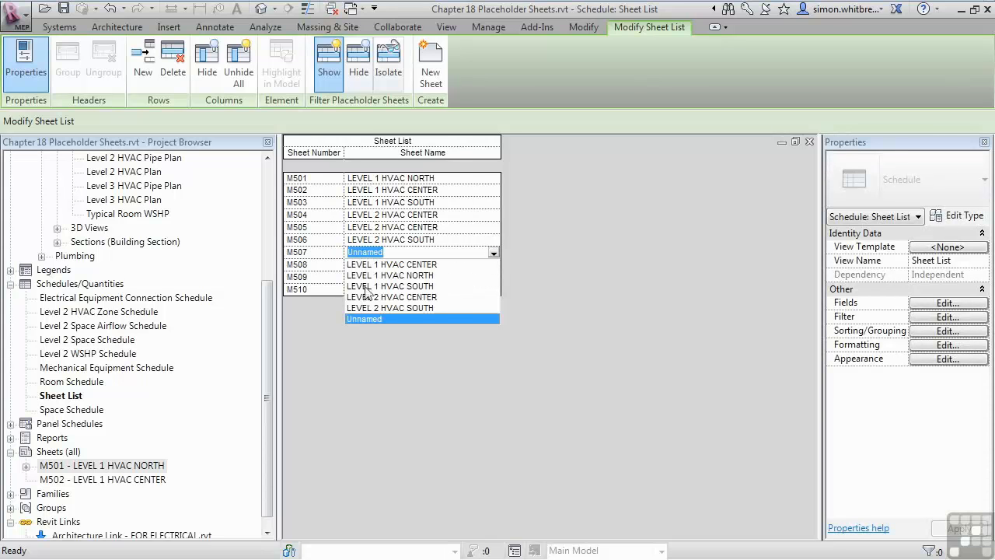
click(377, 276)
click(493, 265)
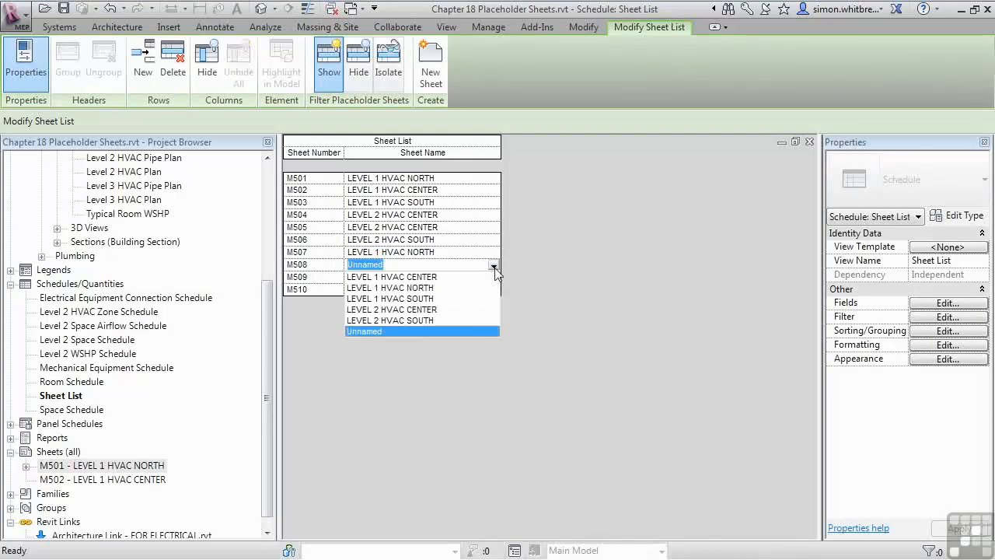
click(393, 309)
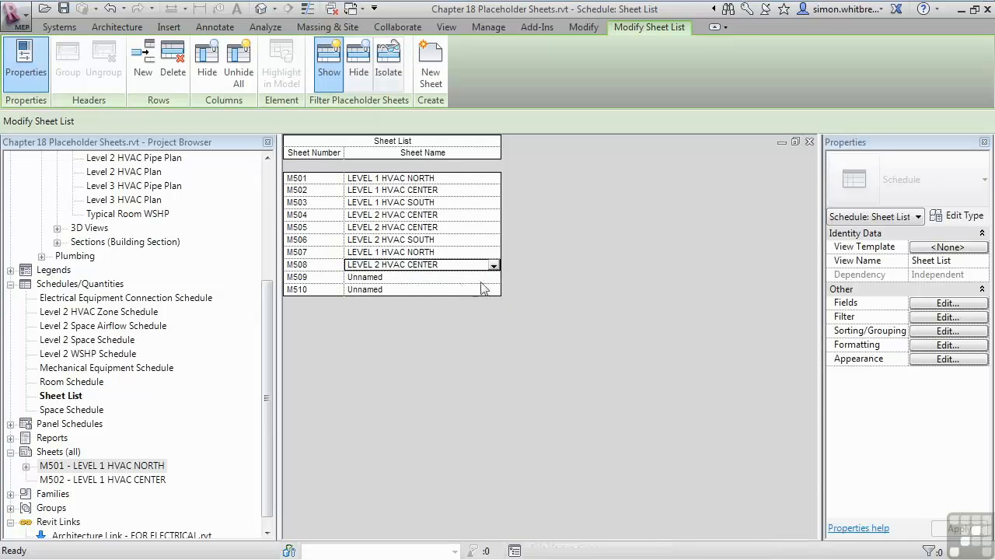
click(493, 277)
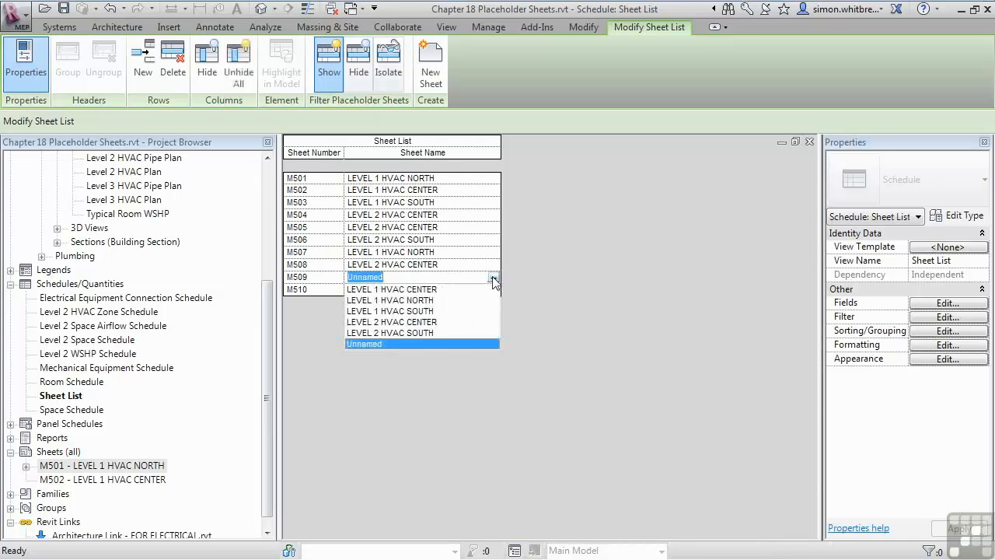
click(413, 311)
Change the level number to 3 in the sheet names of M507, M508 and M509
click(384, 253)
double_click(378, 252)
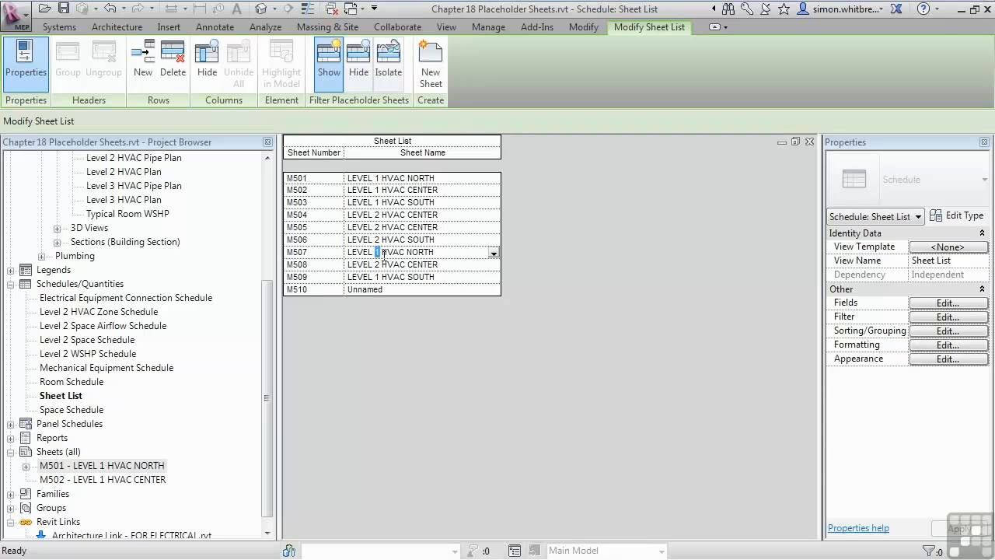
text(3)
click(376, 264)
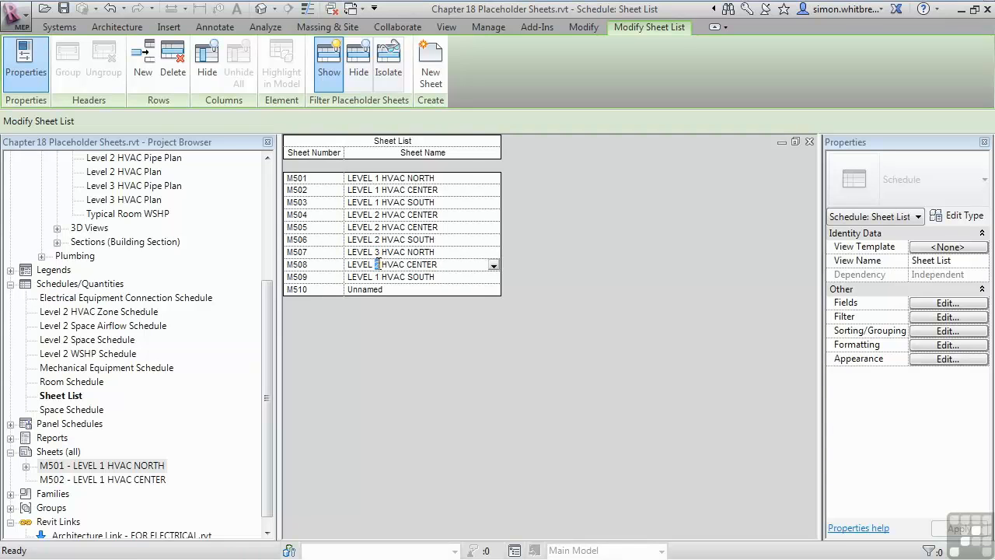
text(3)
click(378, 278)
double_click(378, 276)
text(3)
Delete the unnamed placeholder sheet M510 from the sheet list
click(336, 291)
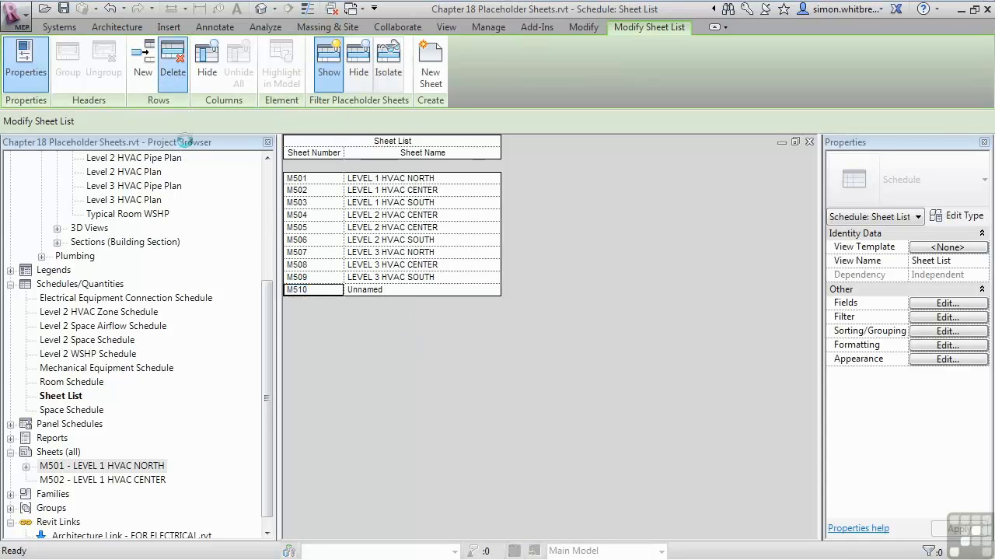
click(172, 72)
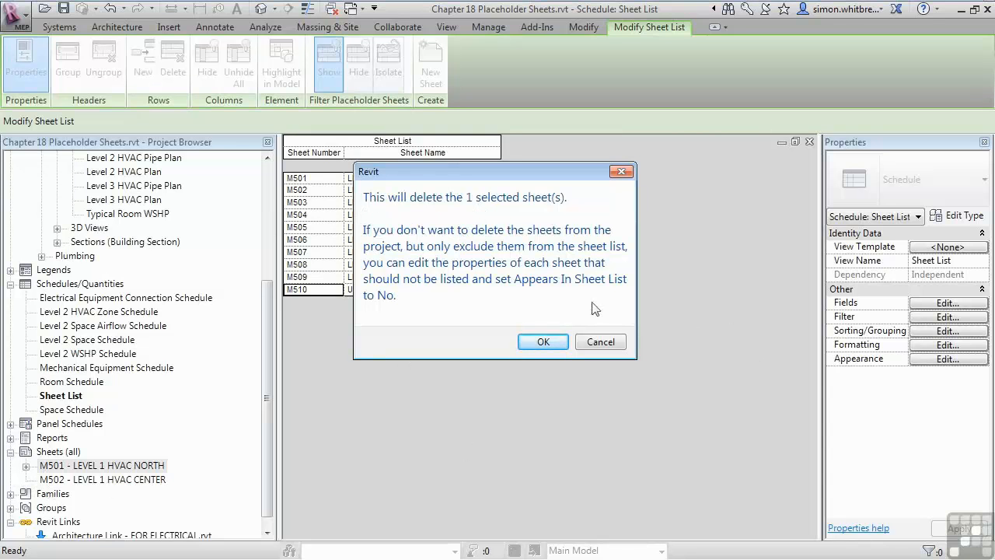
click(554, 342)
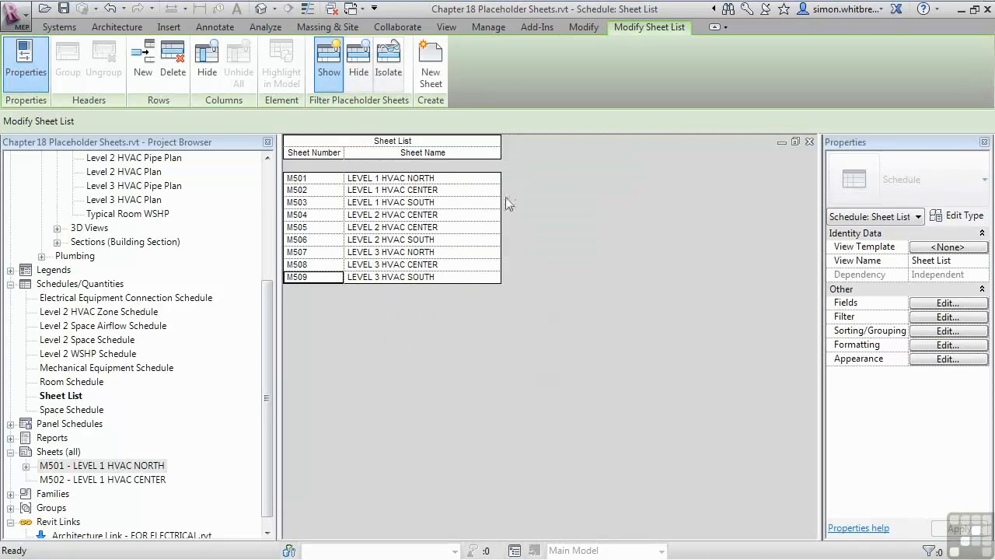
Create real sheets from placeholders M503, M504 and M505 using the A0 metric title block
click(446, 28)
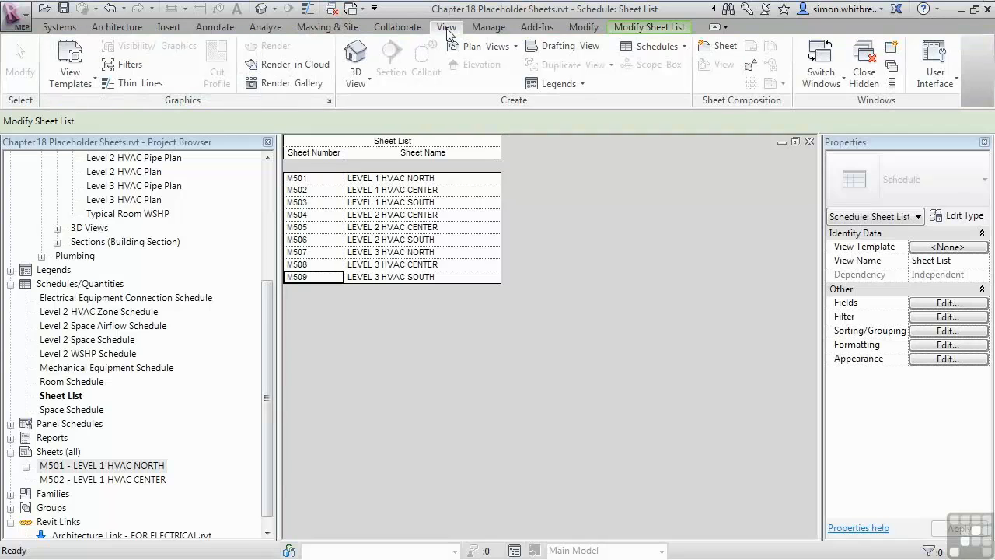
click(712, 56)
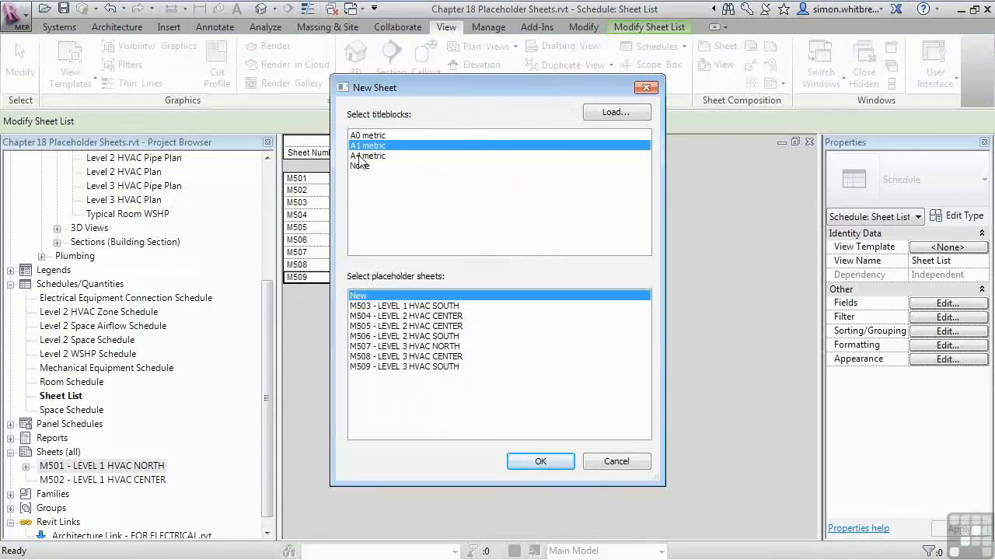
click(362, 136)
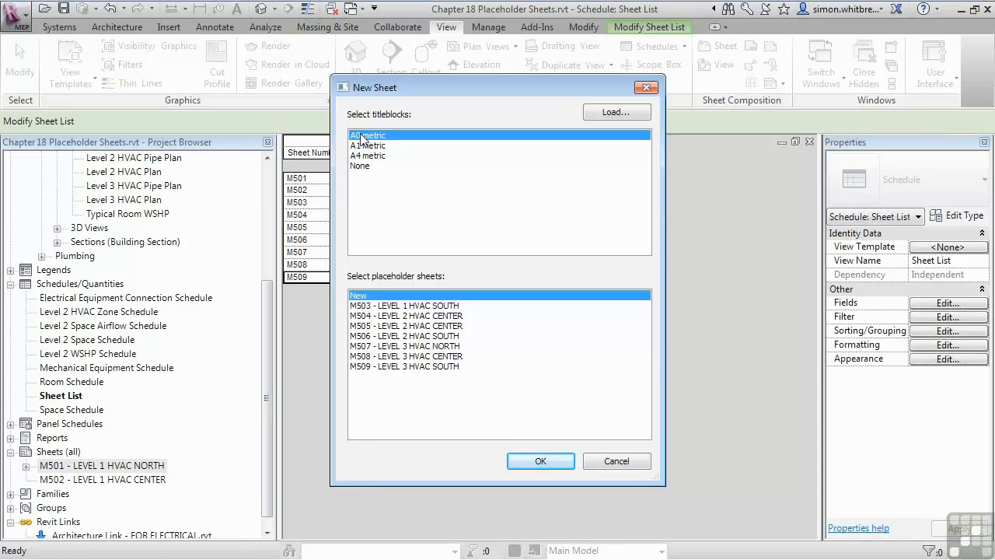
click(395, 307)
ctrl+click(393, 317)
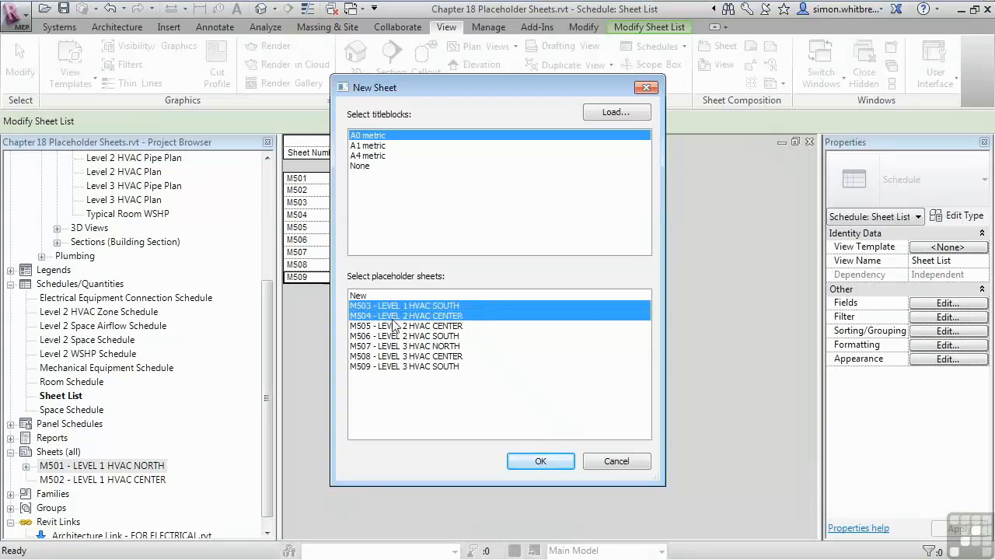
ctrl+click(395, 328)
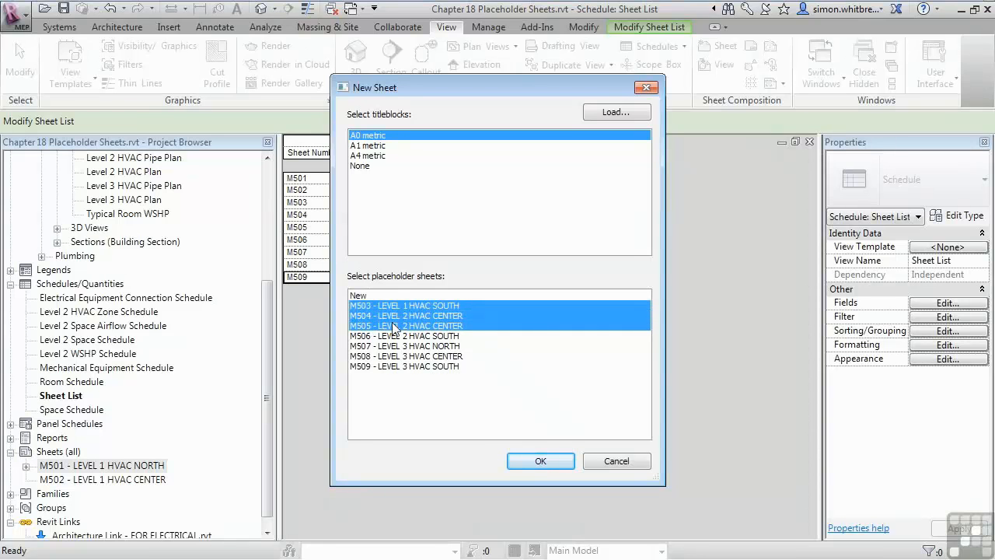
click(539, 461)
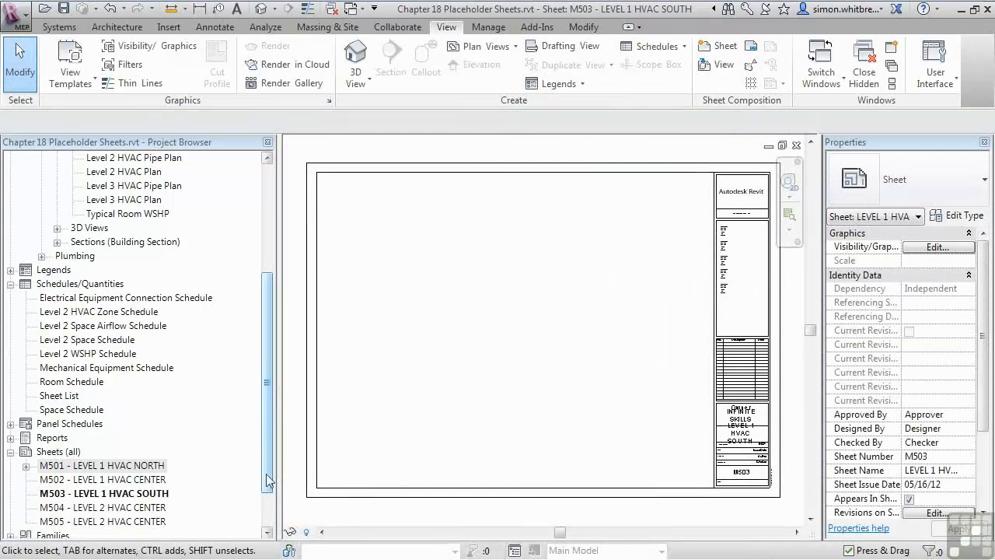
Open sheets M504, M503 and M501 in turn to review their layouts
drag(268, 479, 268, 501)
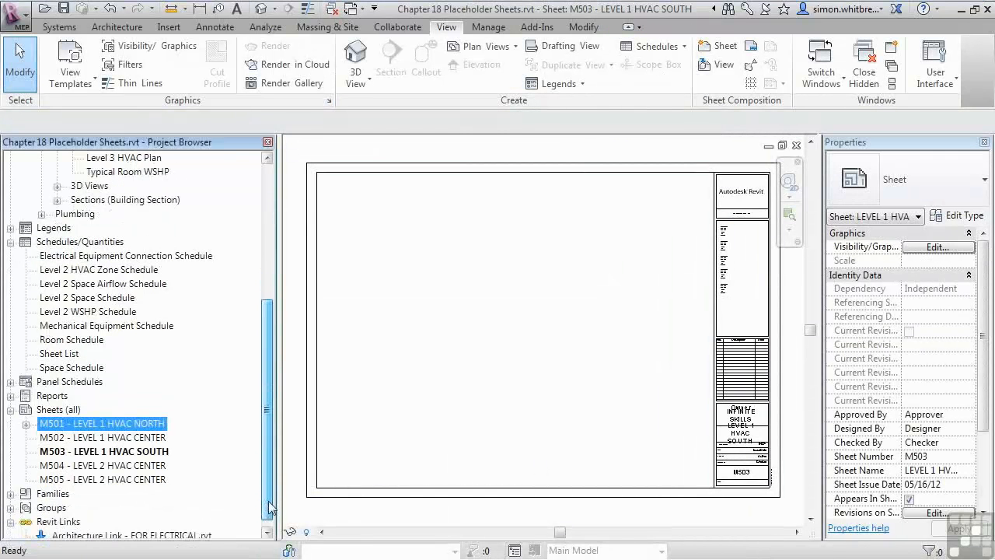
double_click(98, 467)
double_click(91, 452)
double_click(92, 424)
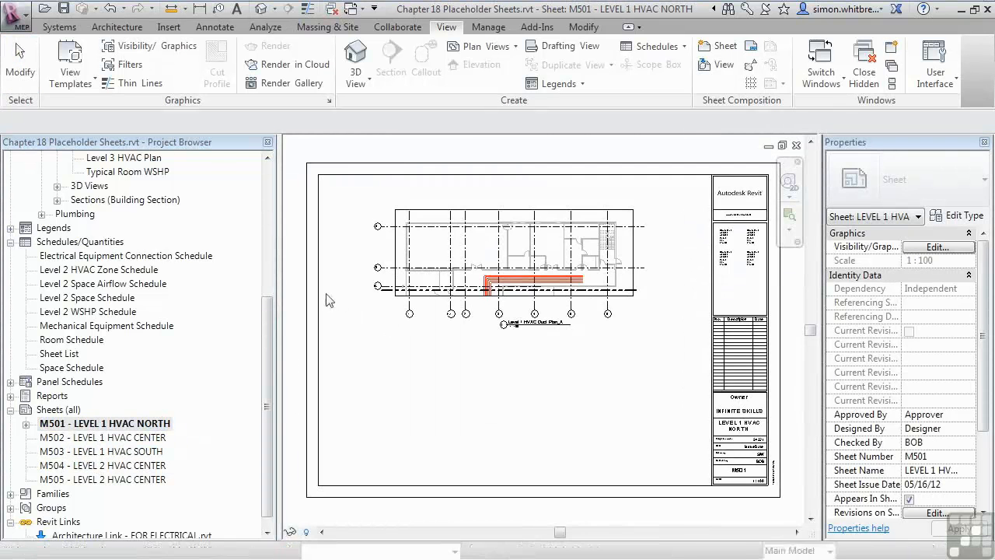
Select the title block on sheet M501, then the one on M503, to compare their types
click(319, 294)
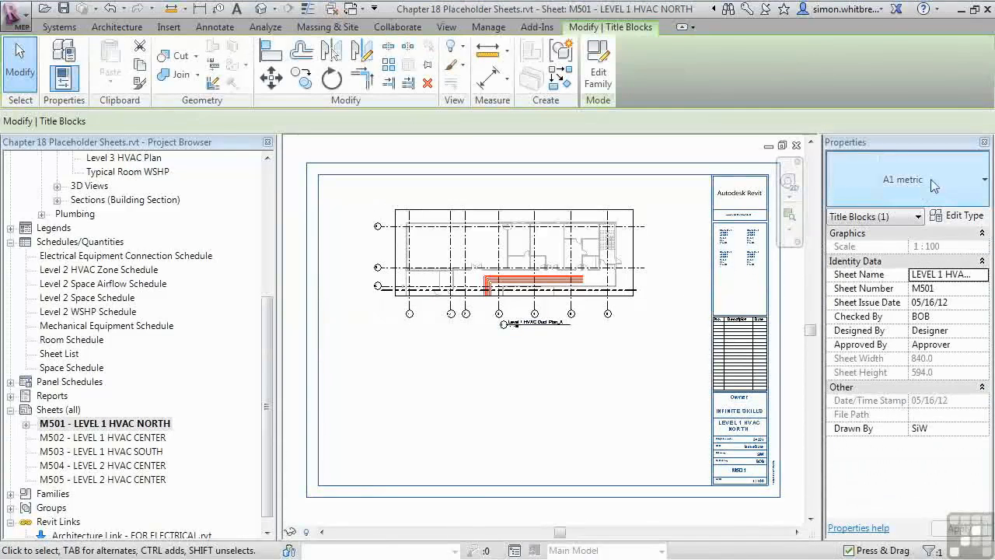
click(294, 441)
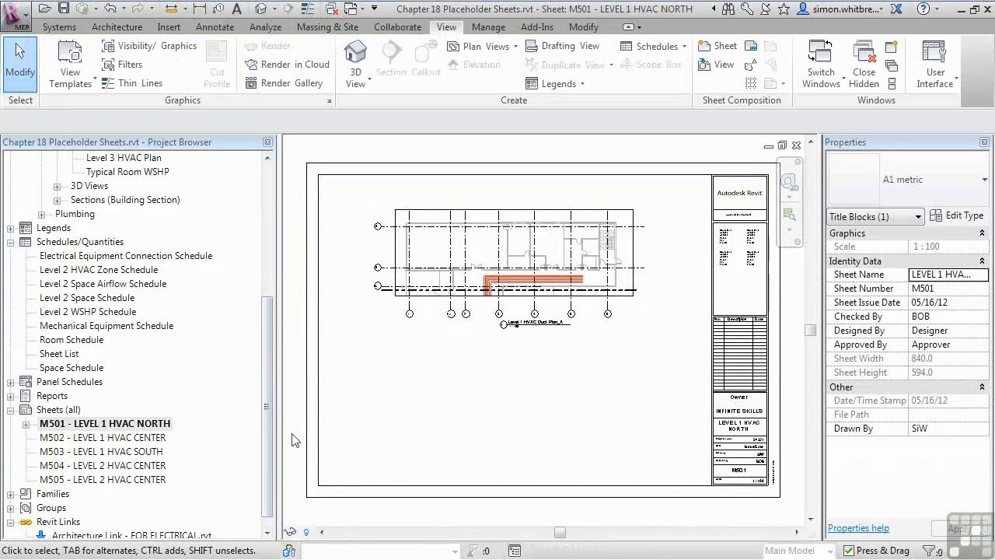
double_click(124, 453)
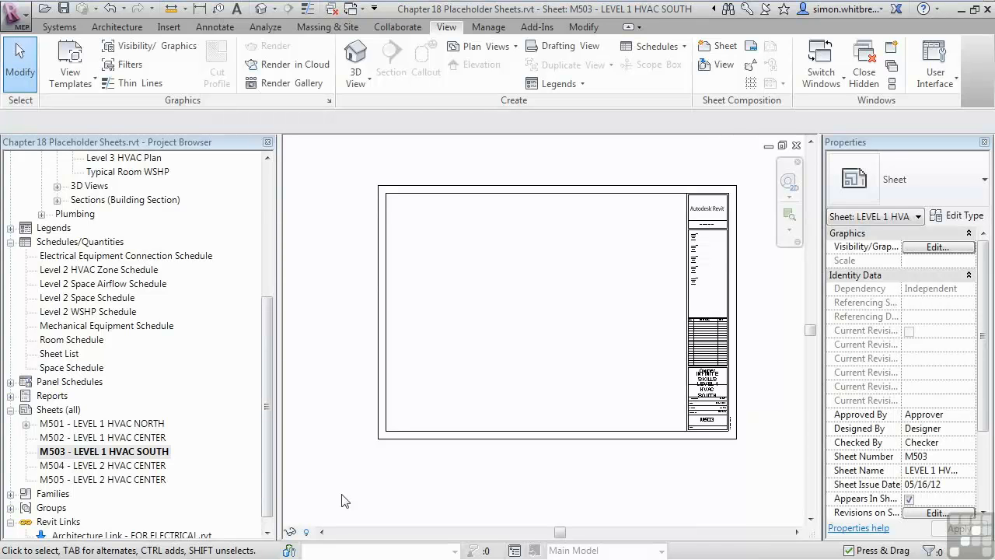
click(391, 442)
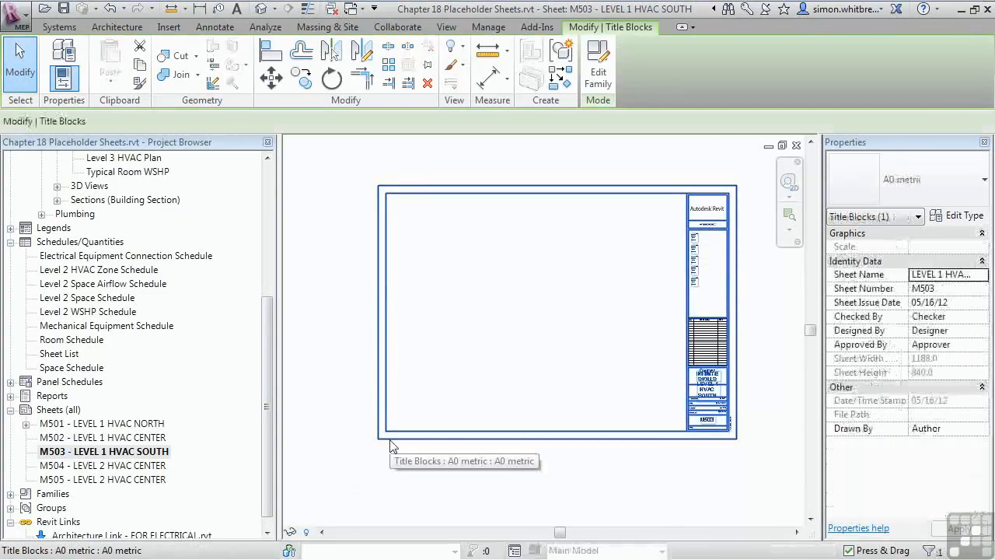
Select all A0 metric title block instances in the entire project, change them to A1 metric, and open sheet M504
right_click(391, 445)
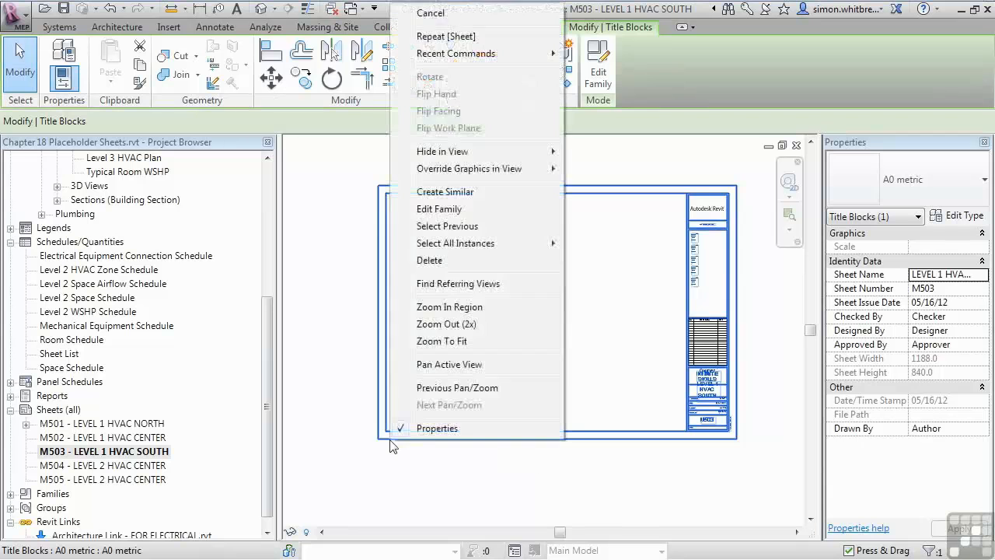
mouse_move(445, 245)
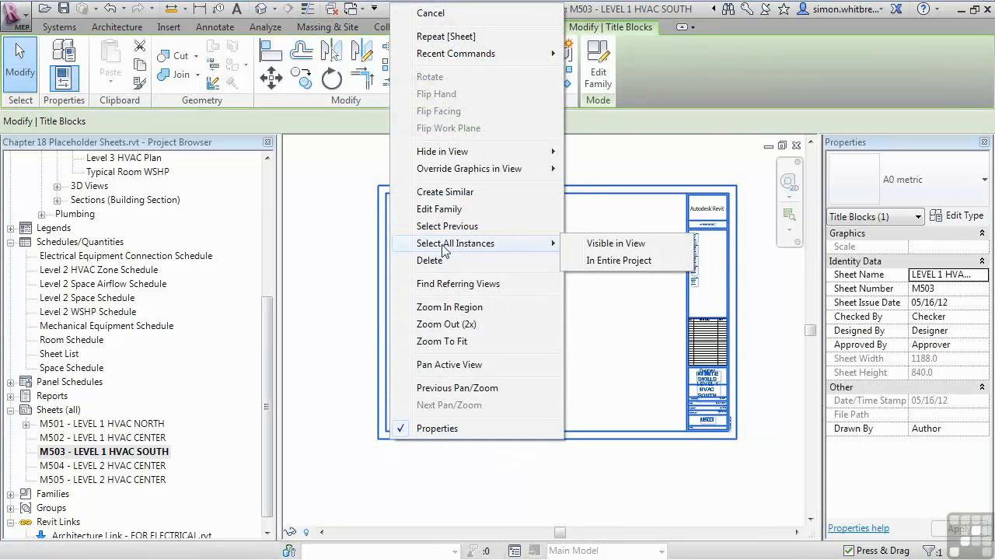
click(619, 261)
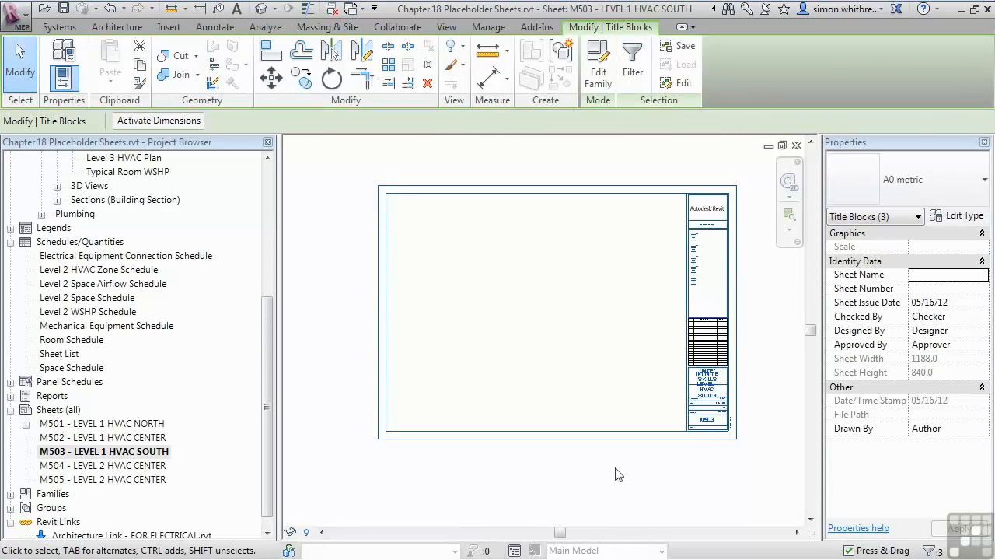
click(939, 175)
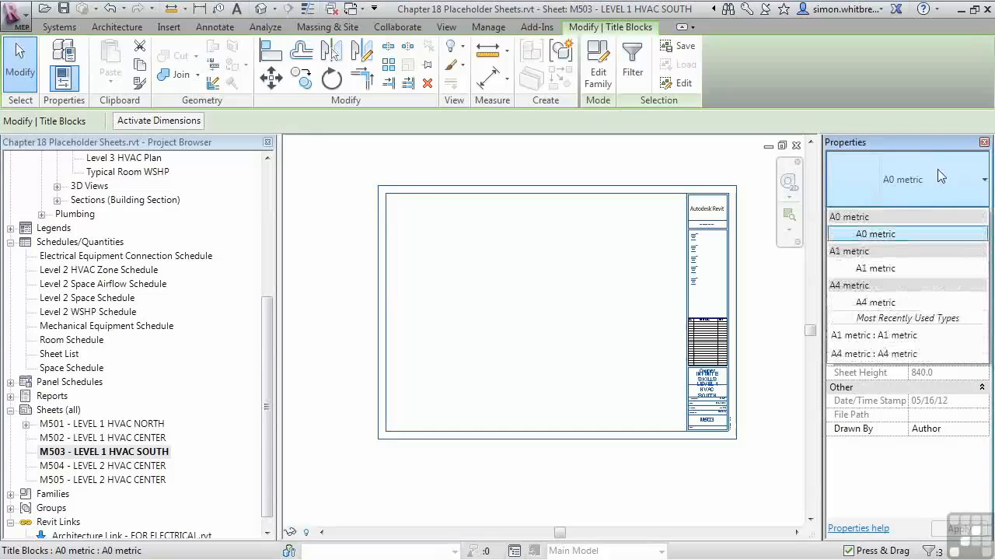
click(885, 269)
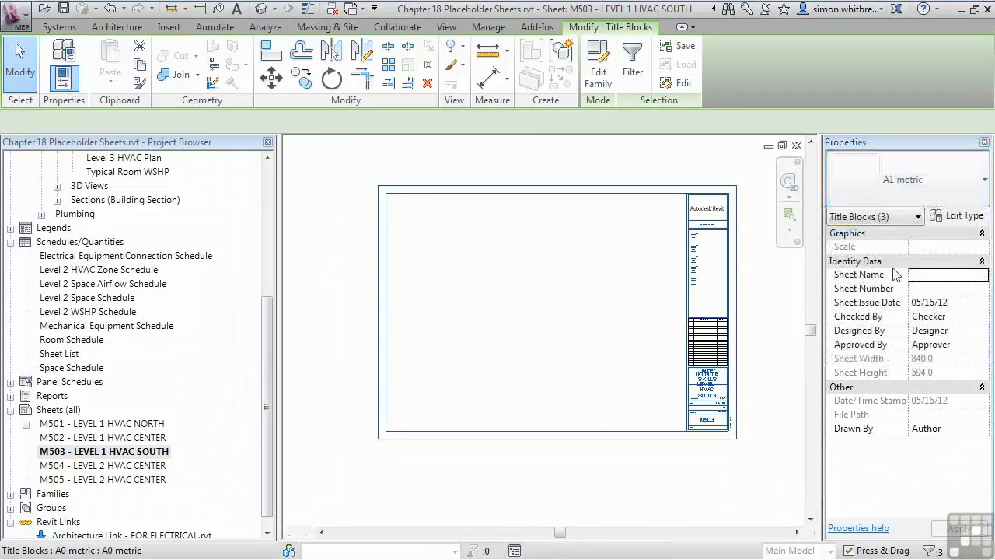
double_click(67, 469)
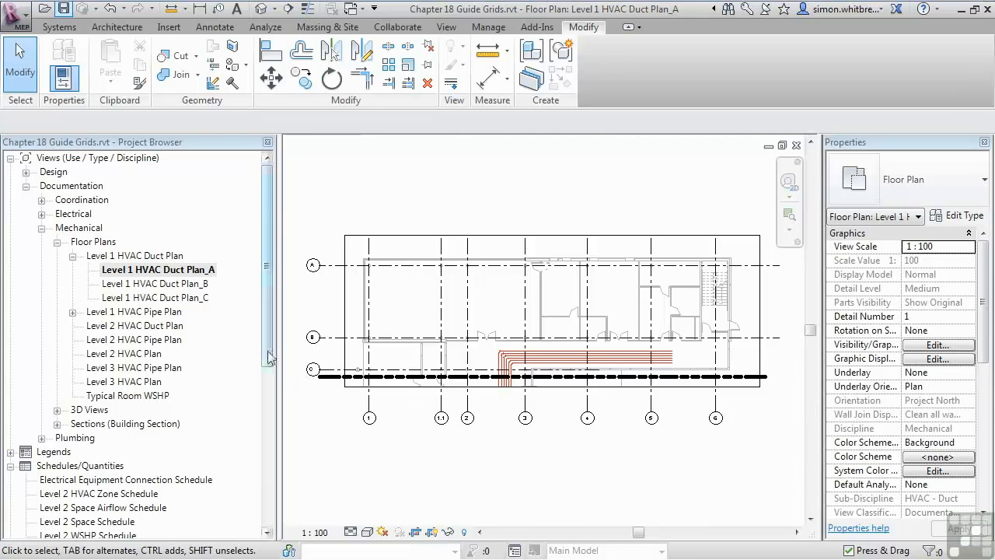
Open sheet M501 - LEVEL 1 HVAC NORTH in the Guide Grids project and inspect its guide grid's name and spacing
scroll(221, 471, down, 7)
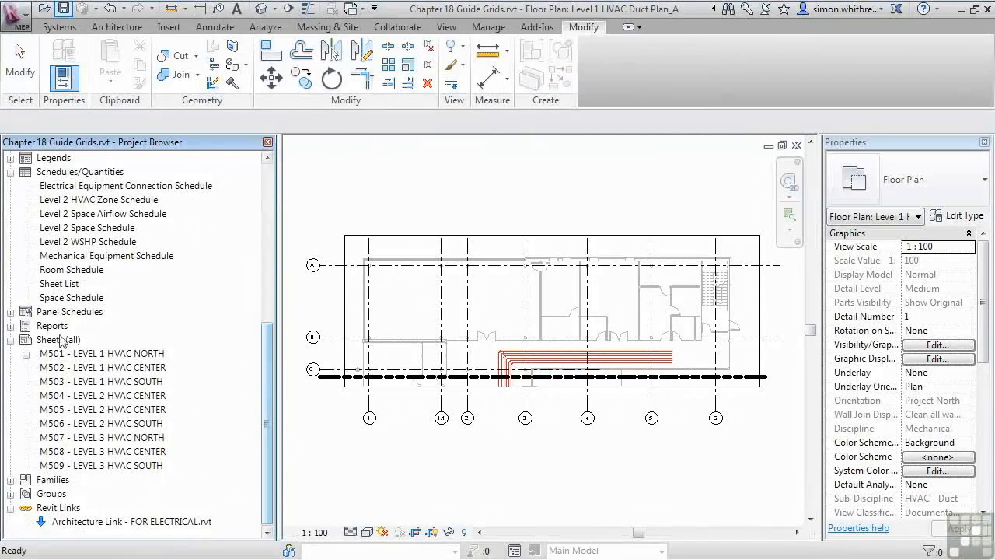
double_click(129, 354)
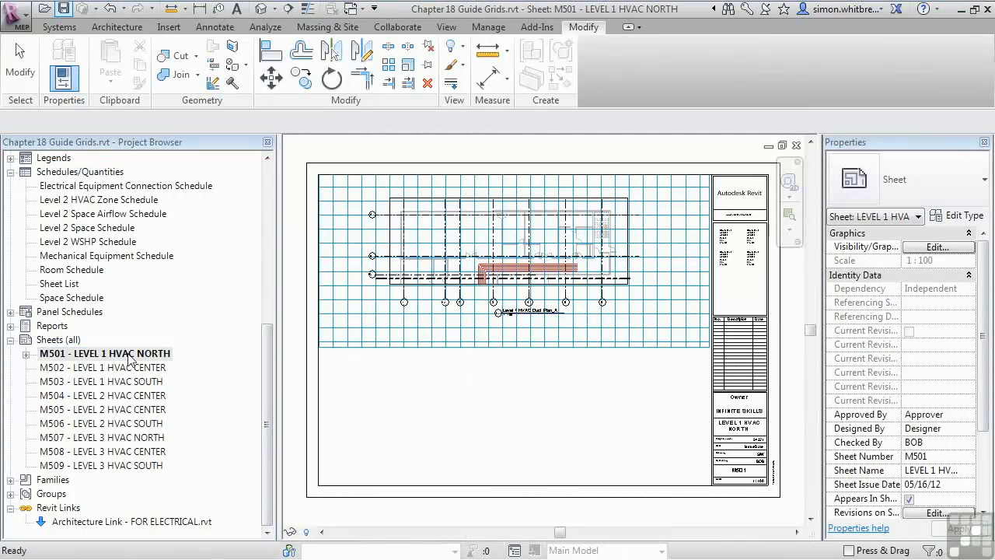
click(401, 353)
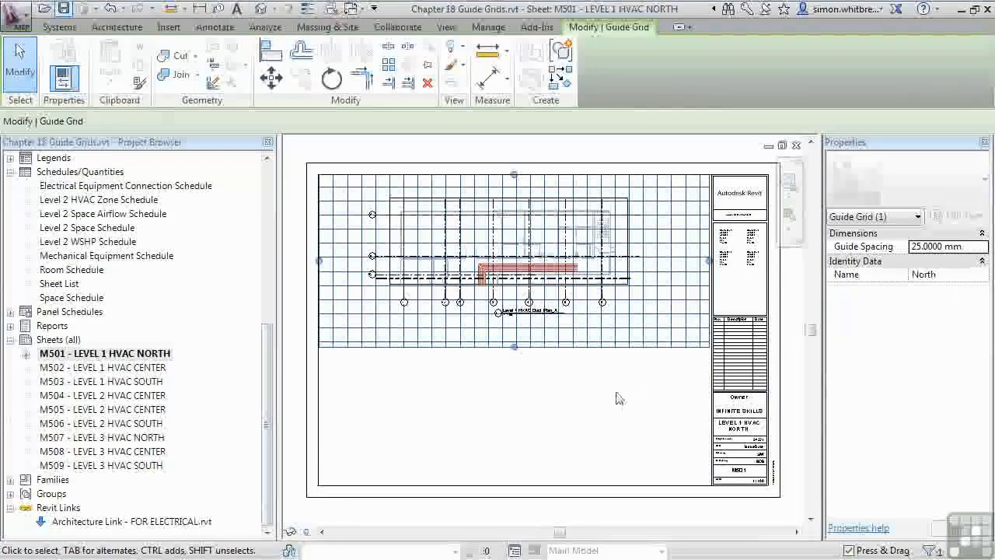
click(742, 400)
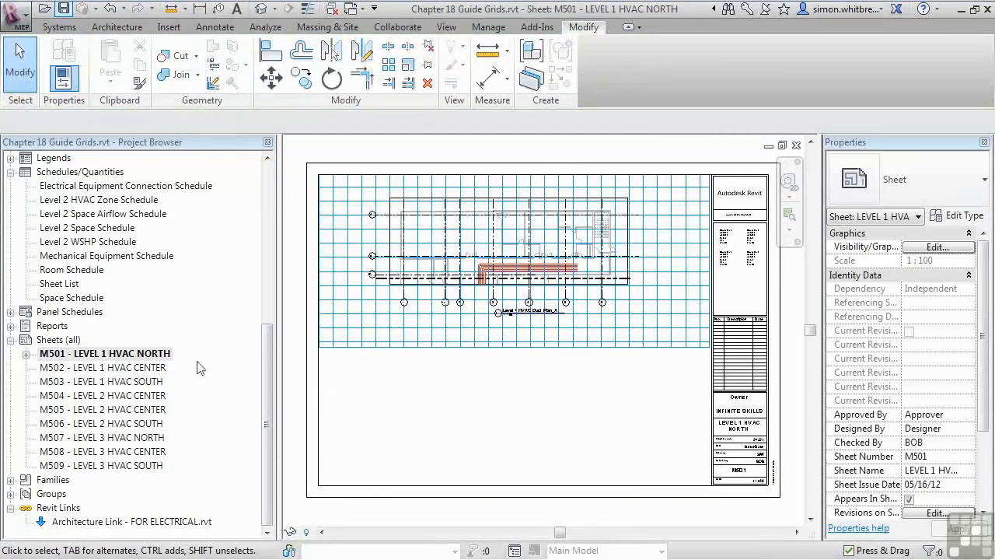
Open sheet M502 - LEVEL 1 HVAC CENTER and assign it a new guide grid named Center
double_click(61, 369)
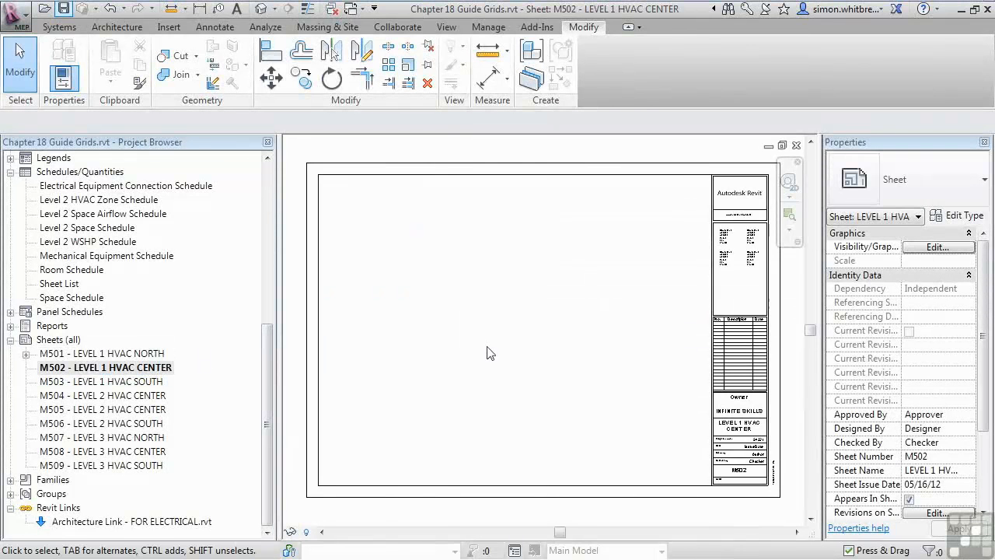
click(446, 26)
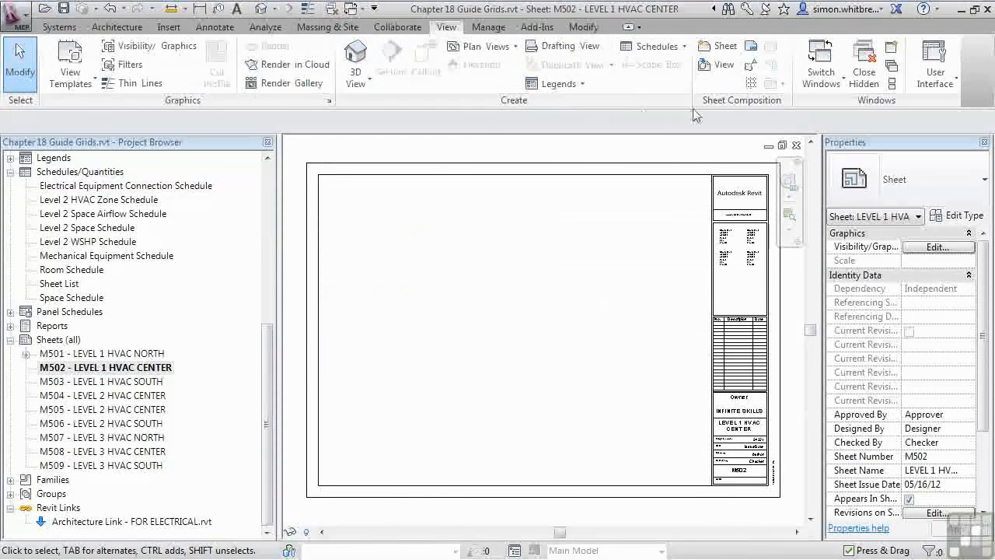
click(750, 83)
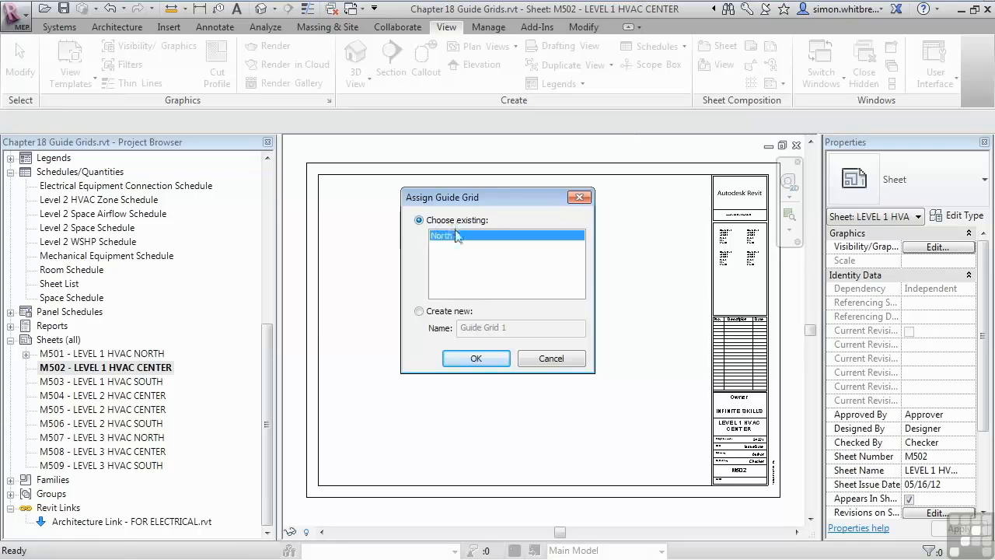
click(426, 313)
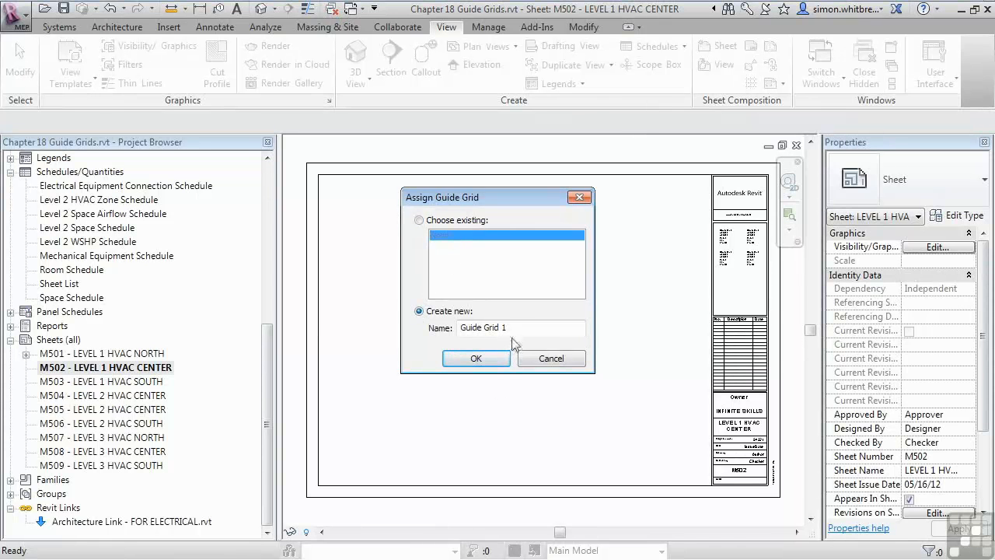
drag(510, 327, 453, 320)
text(Center)
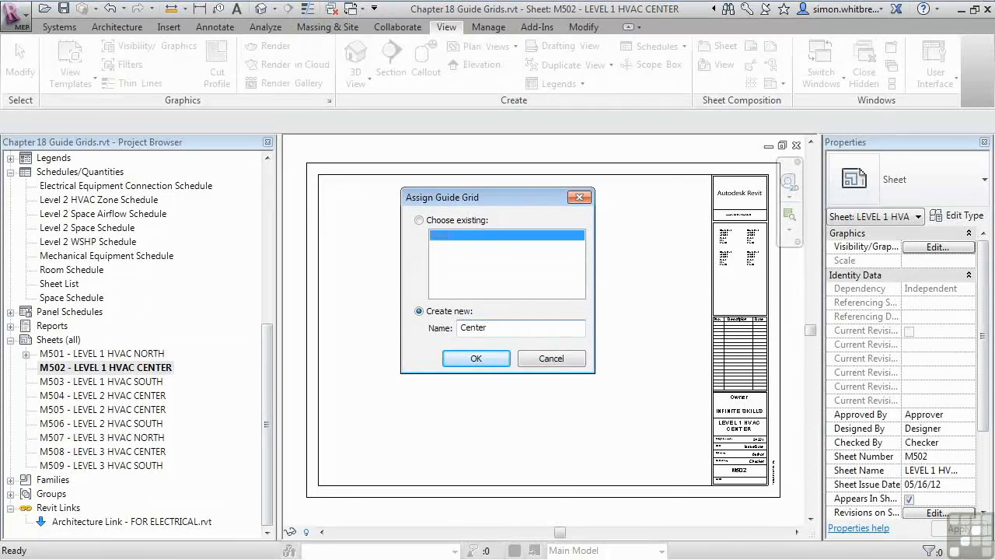
click(456, 358)
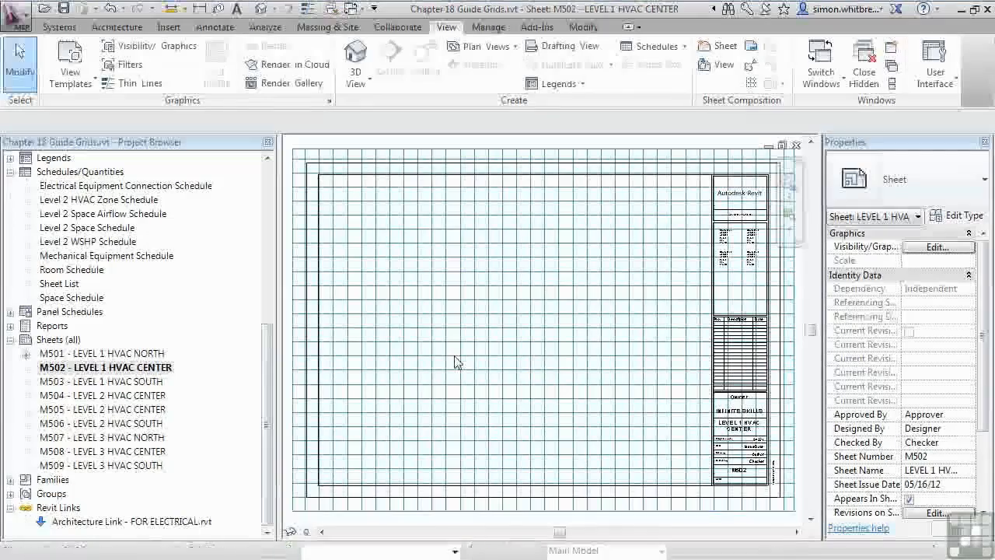
Resize the Center guide grid to a small block at the lower-left corner of the title block's drawing area
scroll(456, 362, down, 2)
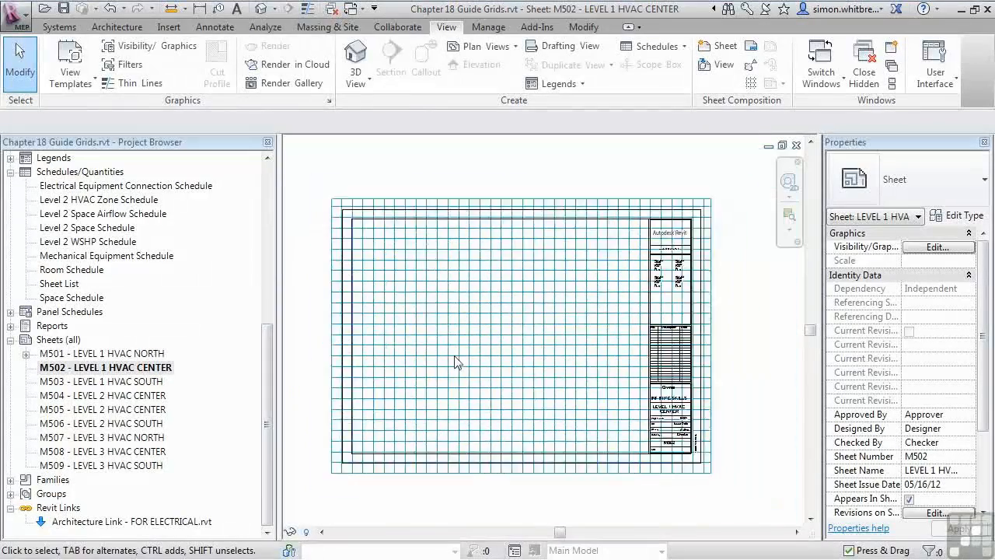
drag(370, 463, 387, 445)
drag(695, 321, 561, 321)
drag(460, 201, 463, 237)
drag(453, 309, 456, 378)
drag(562, 408, 432, 407)
scroll(422, 387, up, 5)
drag(349, 357, 347, 344)
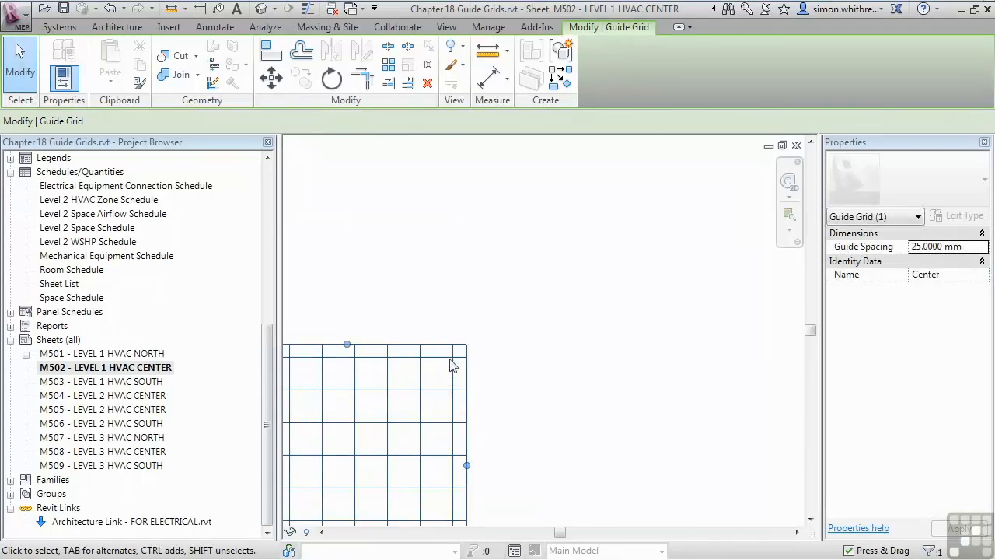
scroll(545, 344, down, 5)
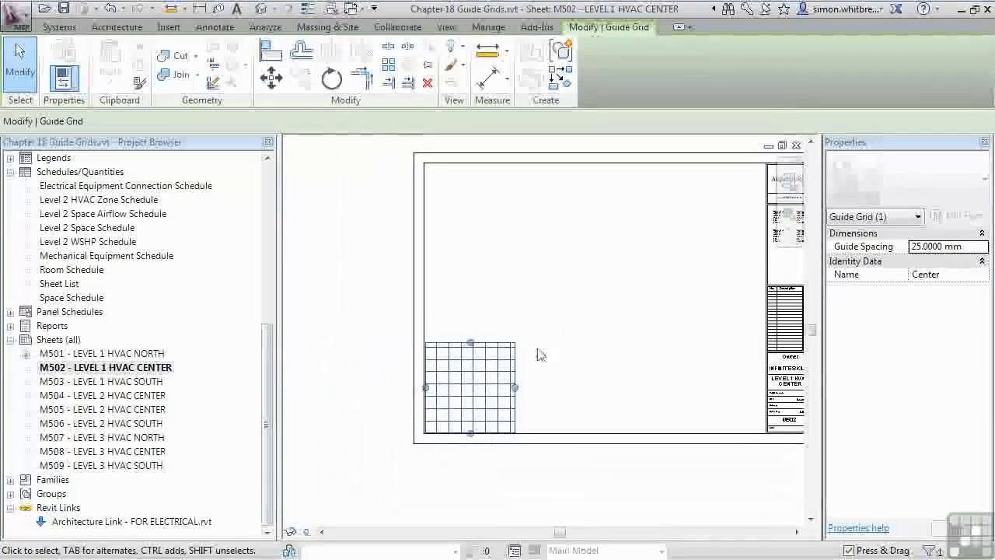
Place the Level 1 HVAC Duct Plan_B view on sheet M502
drag(265, 366, 262, 237)
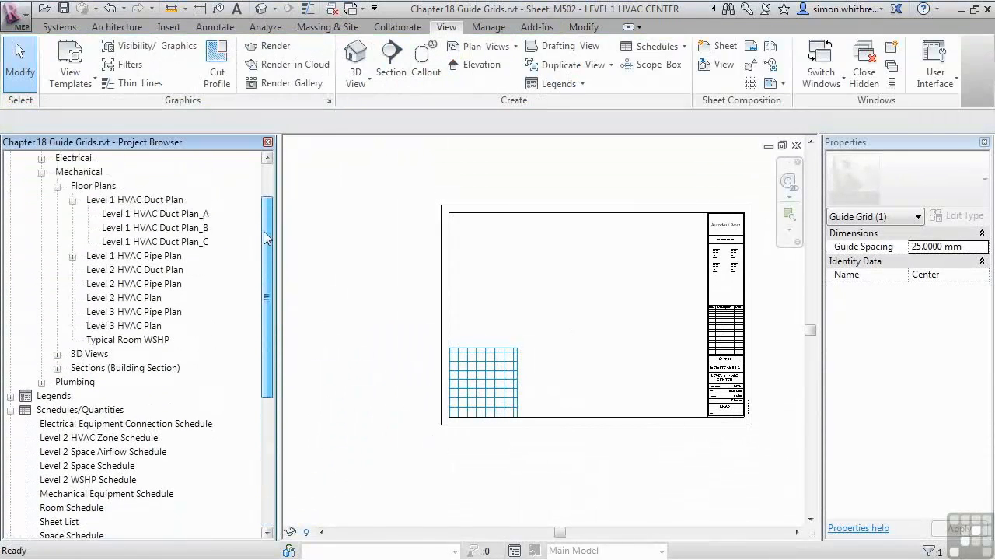
click(121, 228)
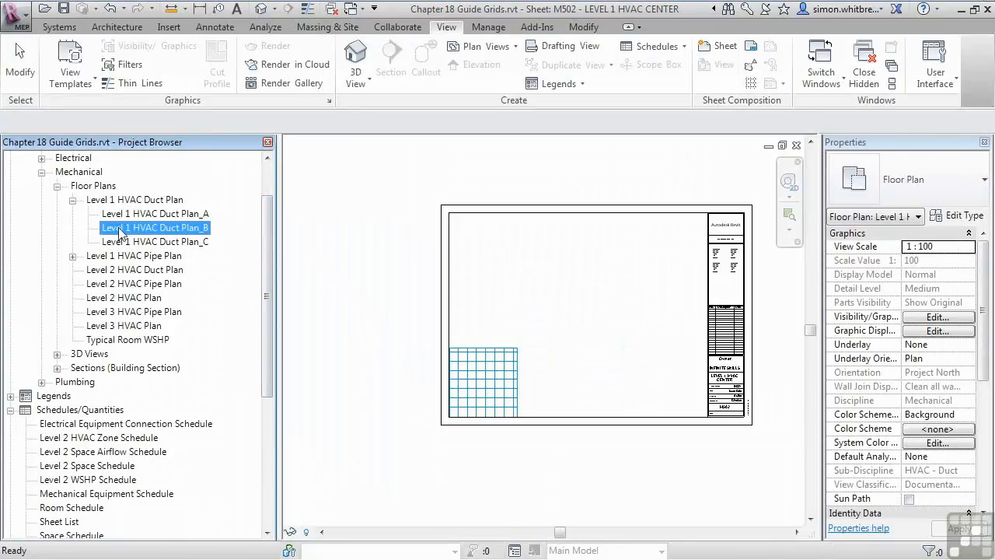
drag(401, 281, 519, 318)
click(552, 316)
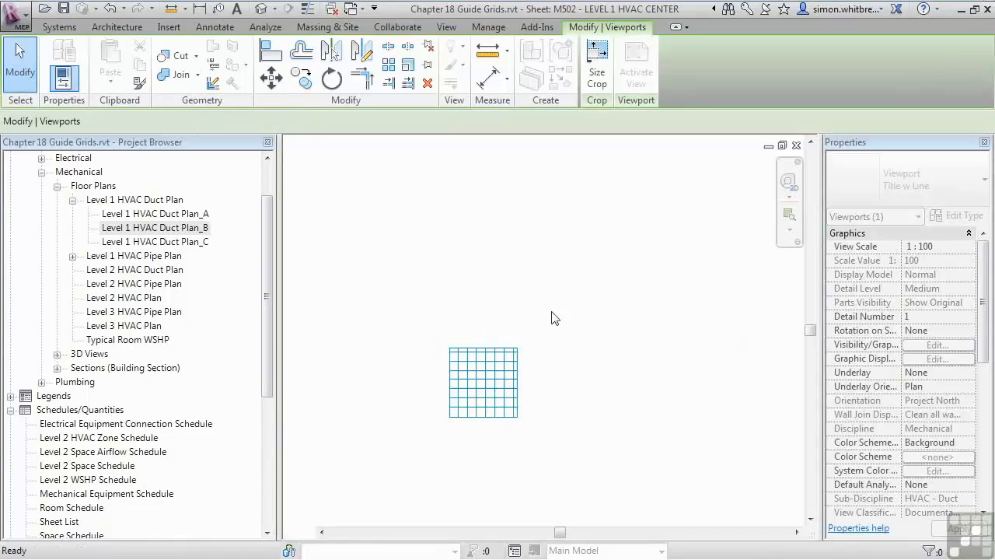
Adjust the top and right edges of the Center guide grid around the duct plan's lower-left grid intersection
scroll(457, 412, up, 4)
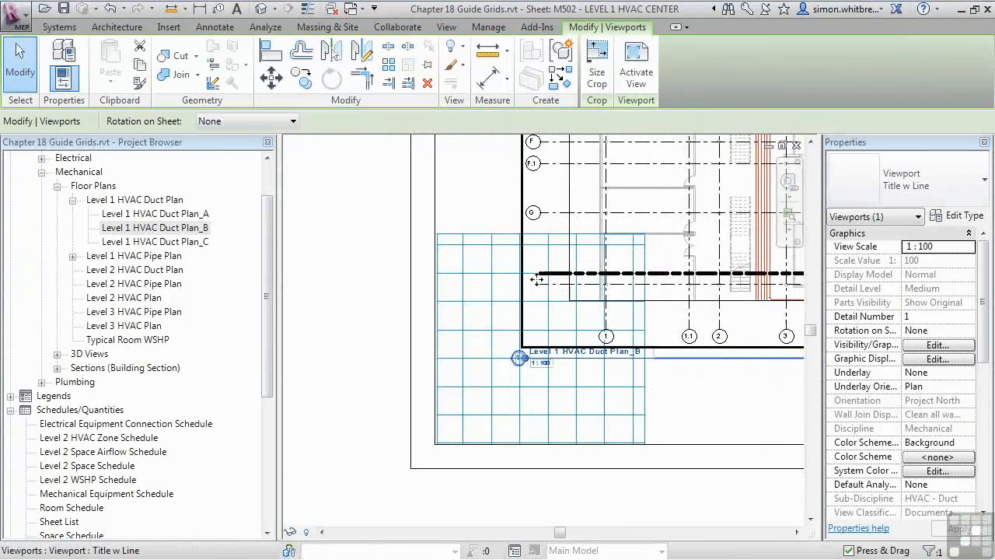
click(496, 241)
drag(541, 234, 540, 267)
drag(644, 353, 629, 354)
scroll(628, 288, up, 3)
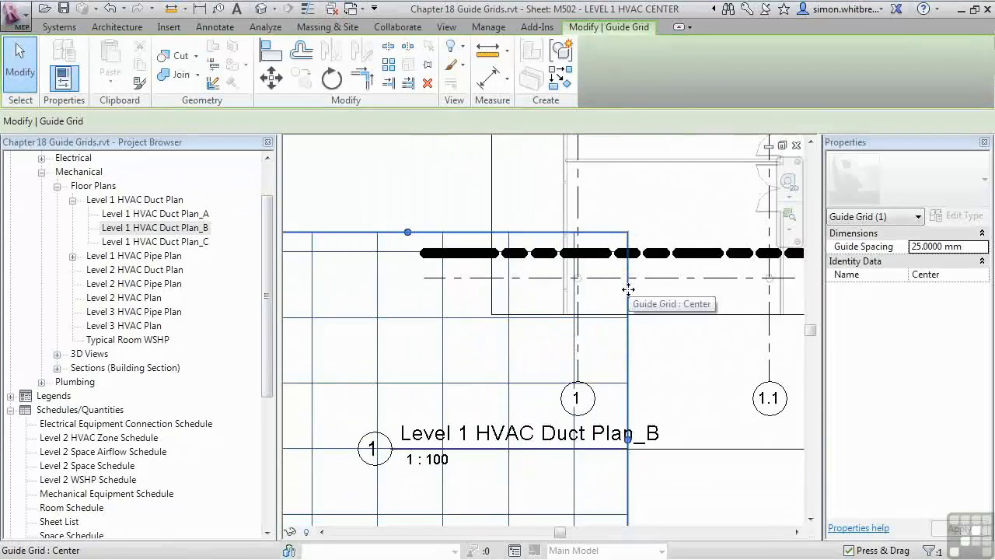
Move the duct plan viewport so the intersection of grid 1 and the lowest horizontal grid line meets a guide grid crossing
click(697, 323)
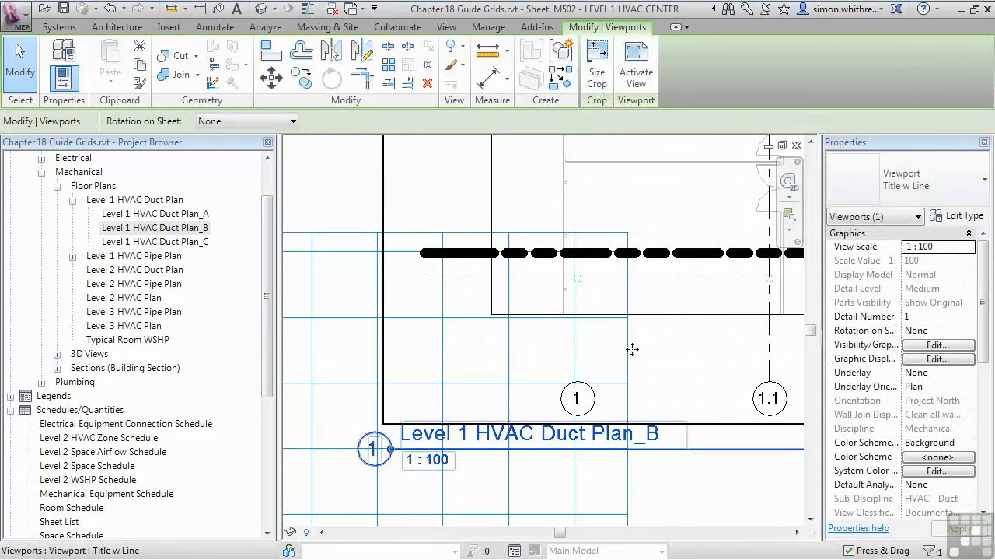
click(269, 80)
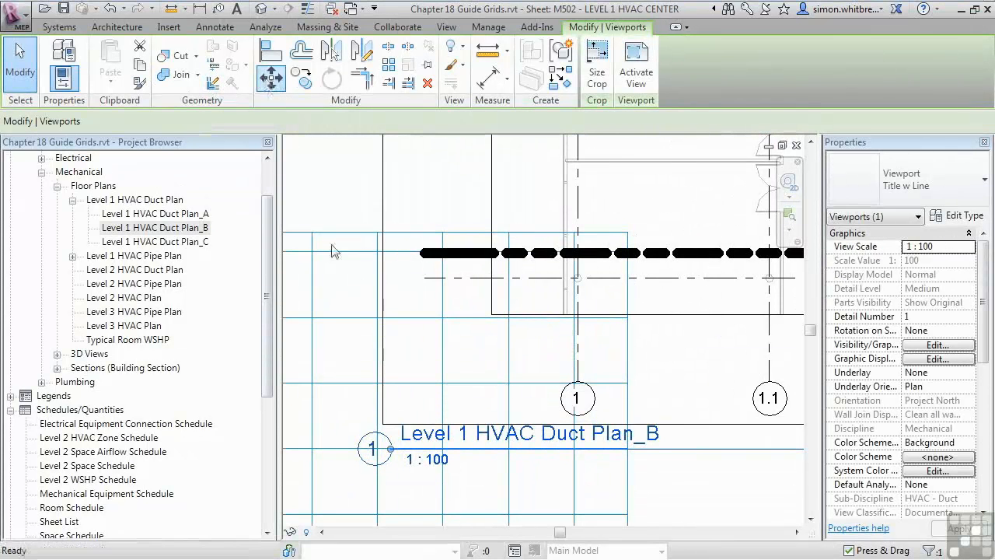
click(577, 277)
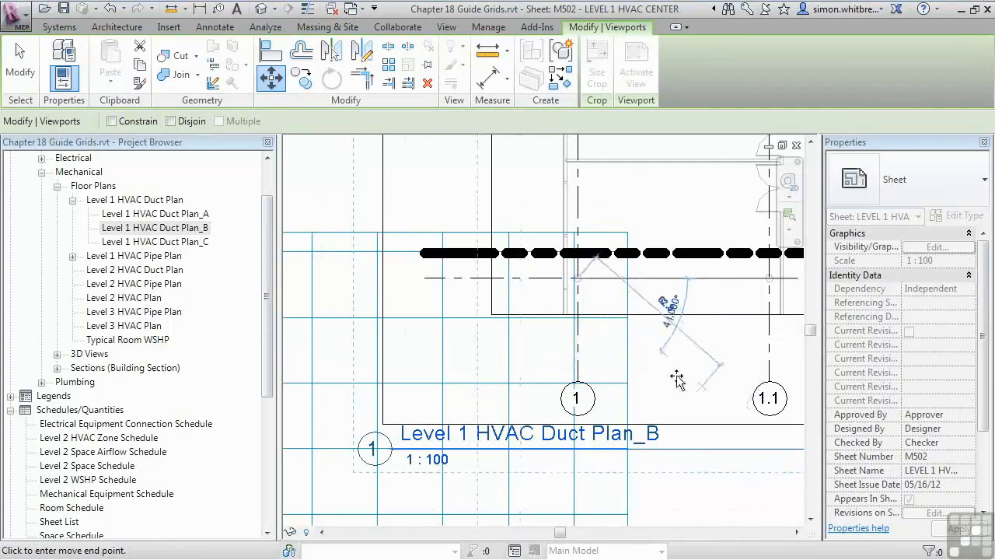
click(507, 319)
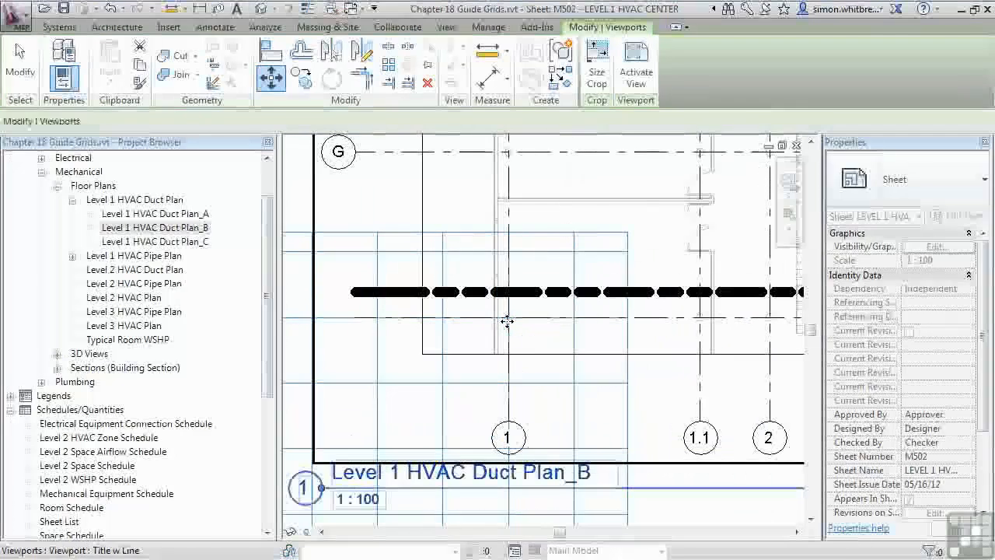
key(Escape)
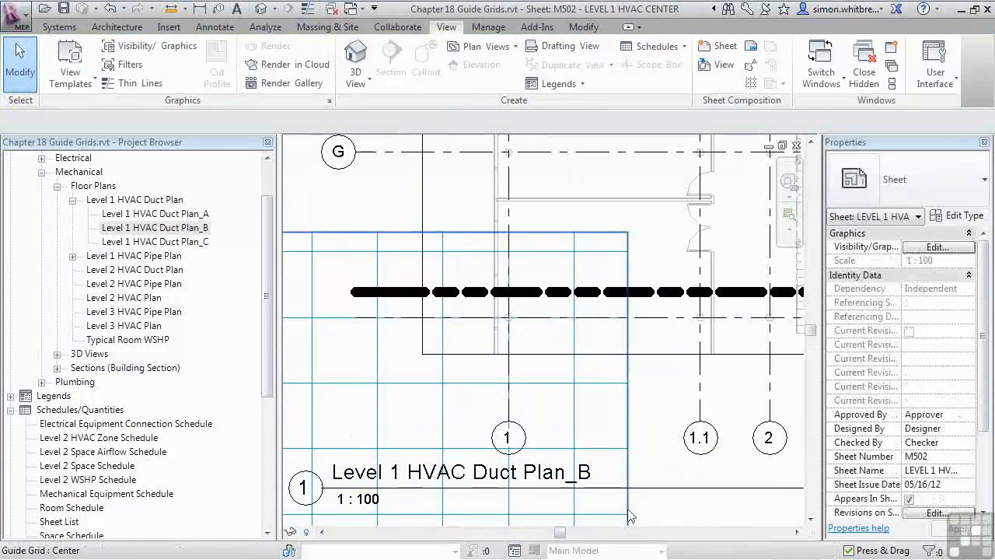
Shrink the Center guide grid so its right and top edges lie just beyond the aligned grid 1 intersection
click(628, 442)
drag(628, 440, 533, 440)
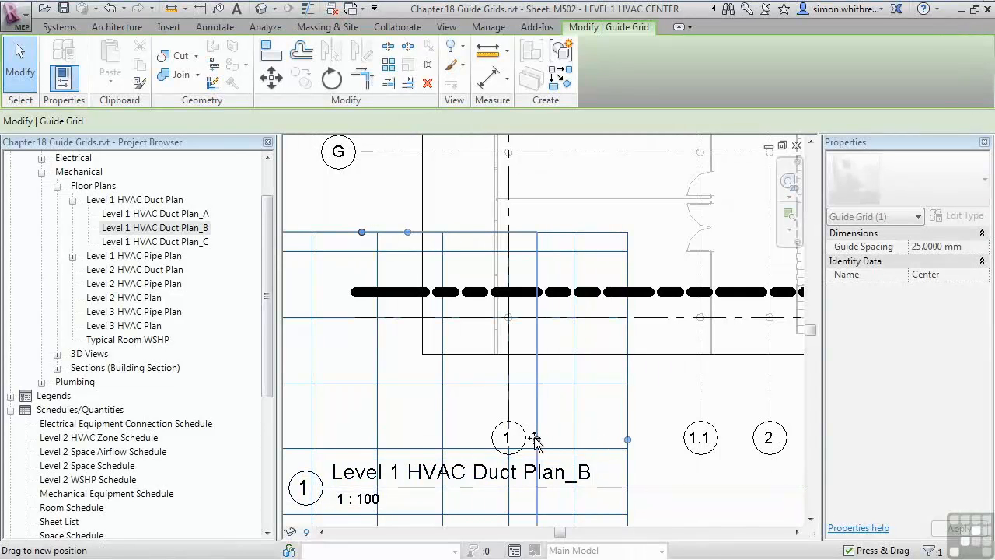
drag(361, 232, 365, 304)
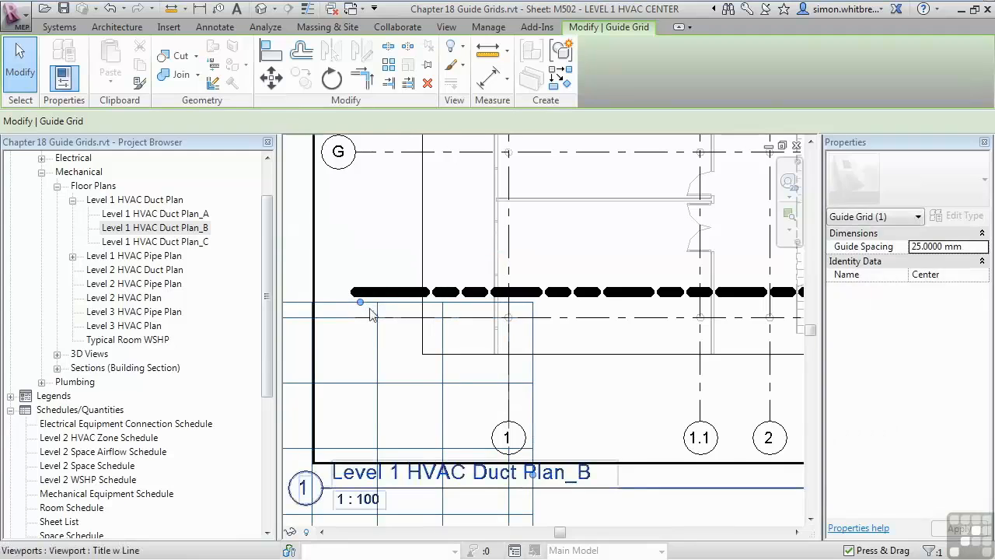
scroll(622, 215, down, 5)
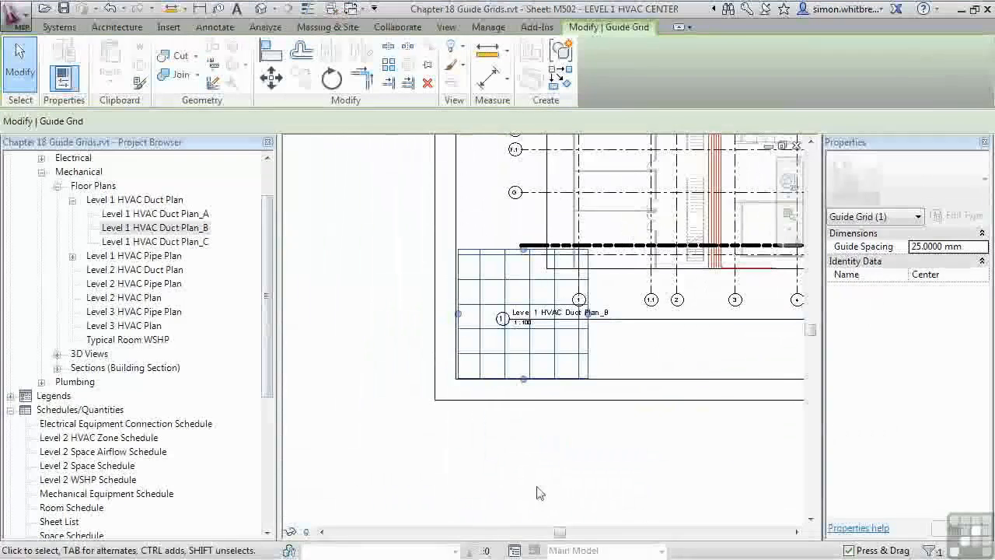
click(520, 471)
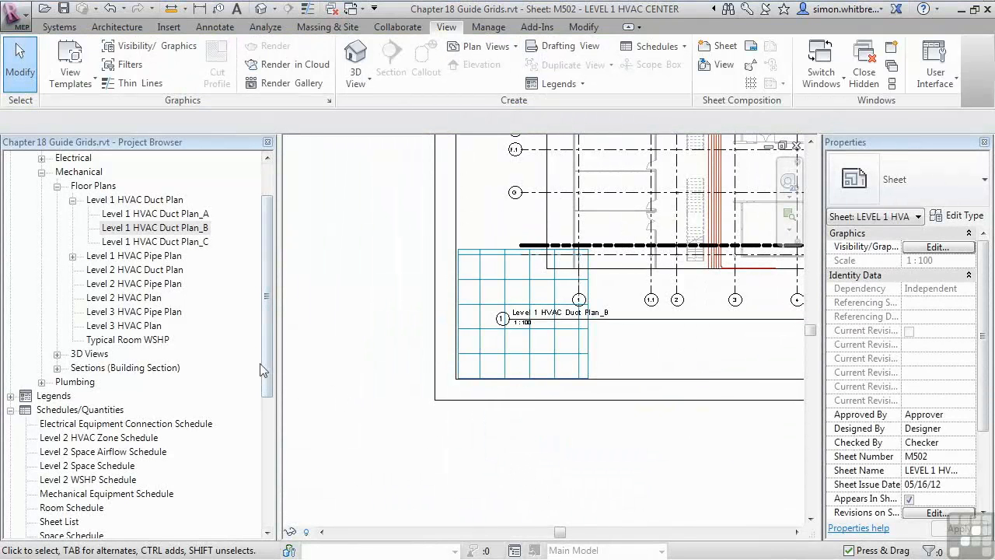
Open sheet M504 - LEVEL 2 HVAC CENTER and assign it the Center guide grid
scroll(202, 396, down, 6)
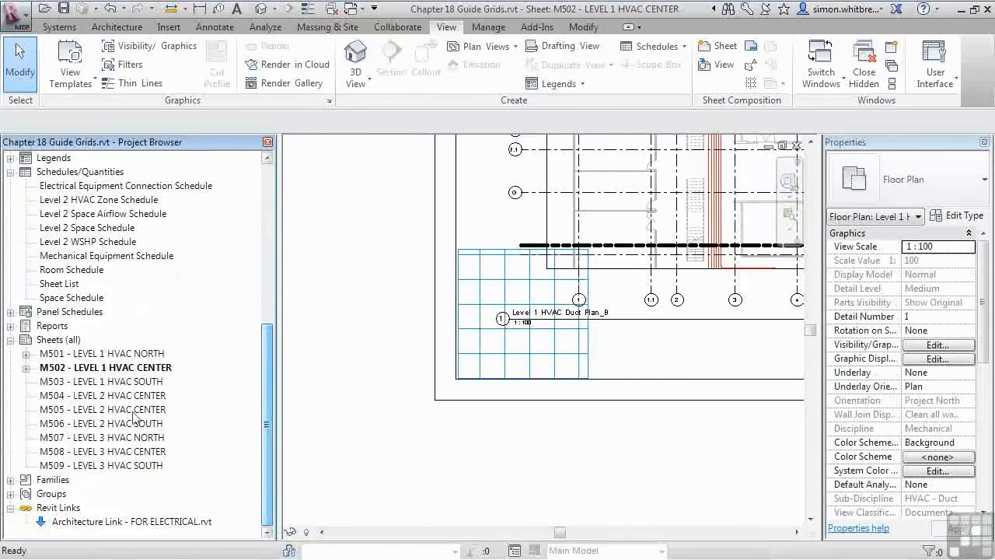
double_click(90, 397)
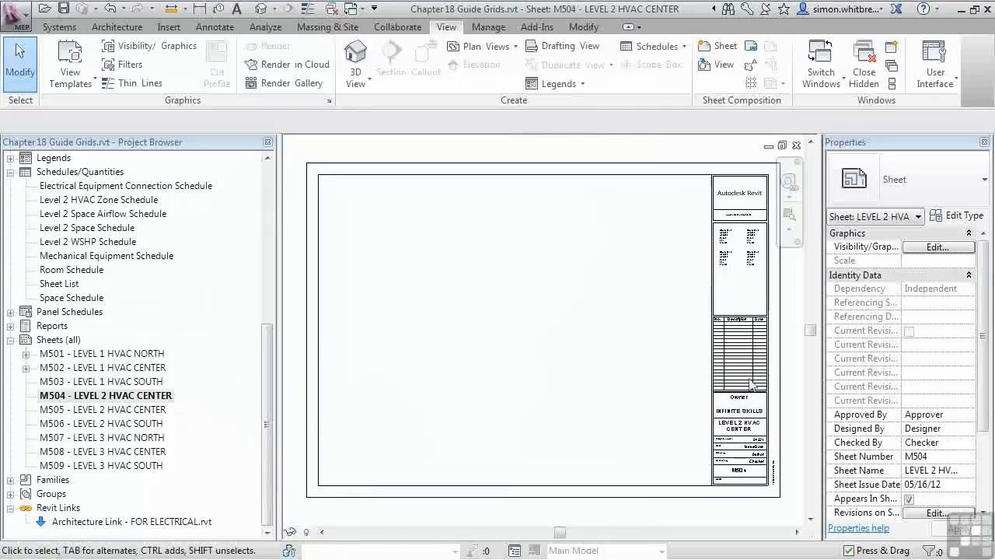
scroll(984, 346, down, 2)
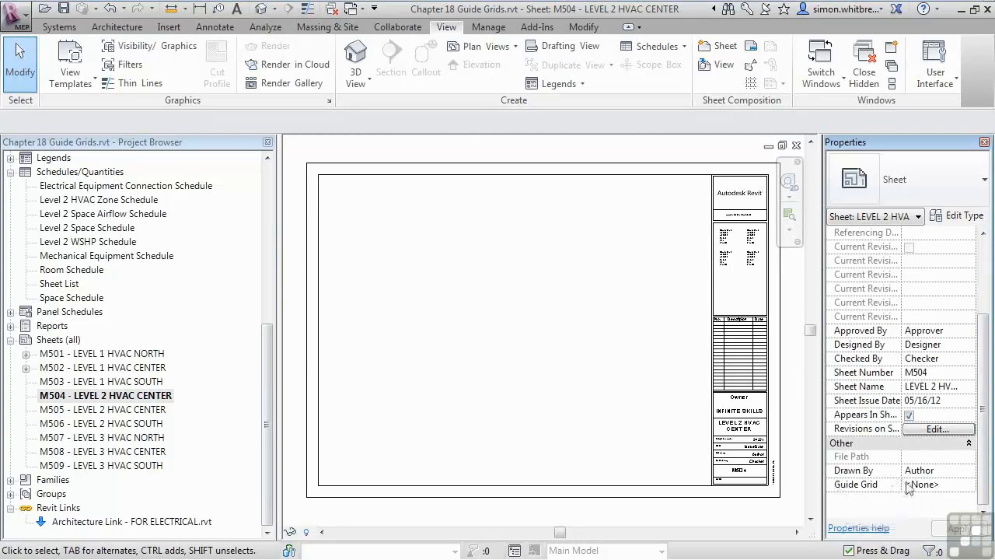
click(967, 485)
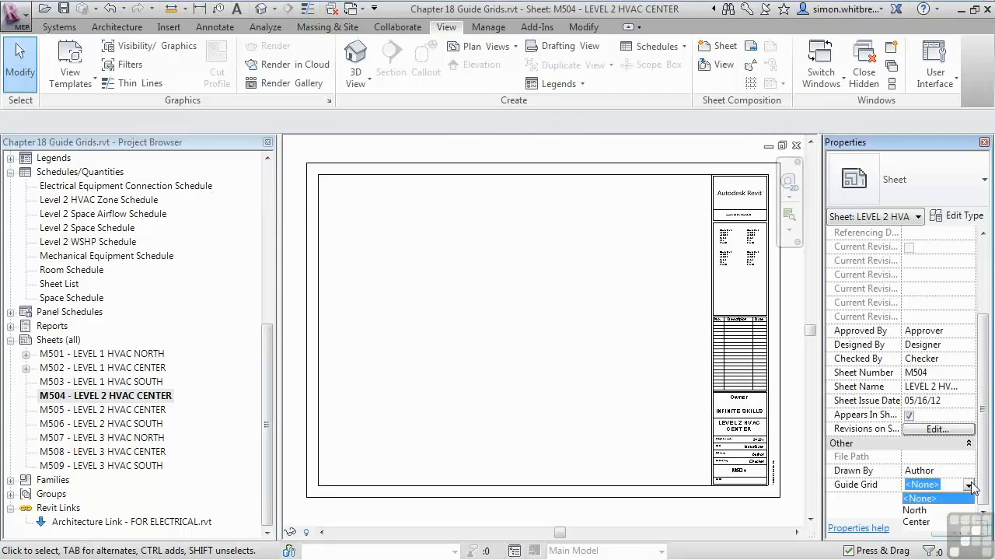
click(916, 521)
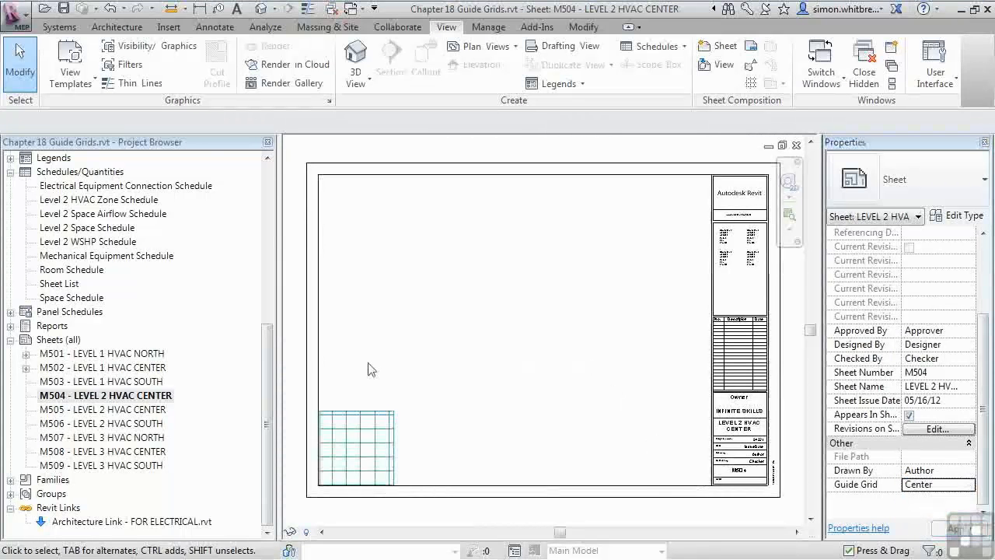
Apply the dependent view layout of Level 1 HVAC Duct Plan to the Level 2 HVAC Duct Plan floor plan
drag(266, 387, 252, 272)
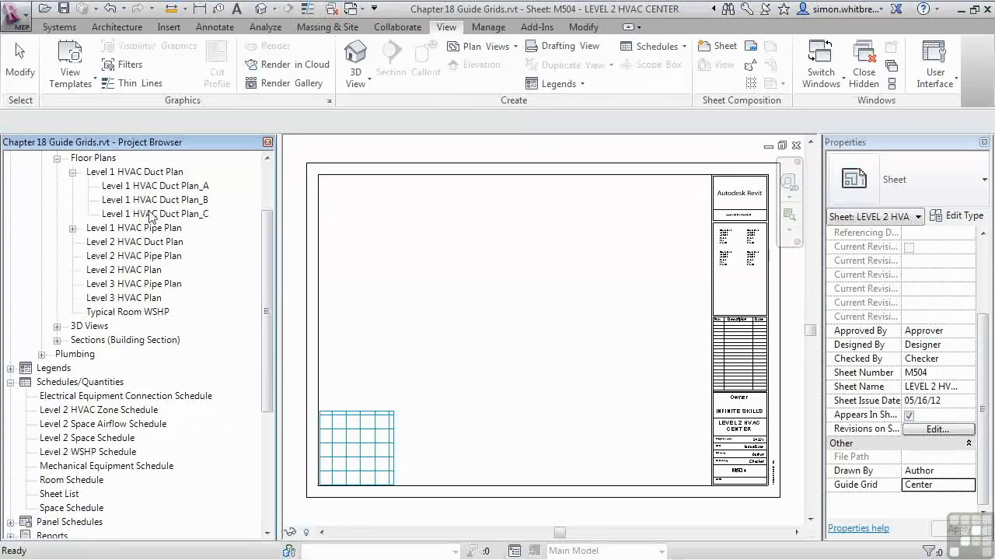
right_click(130, 174)
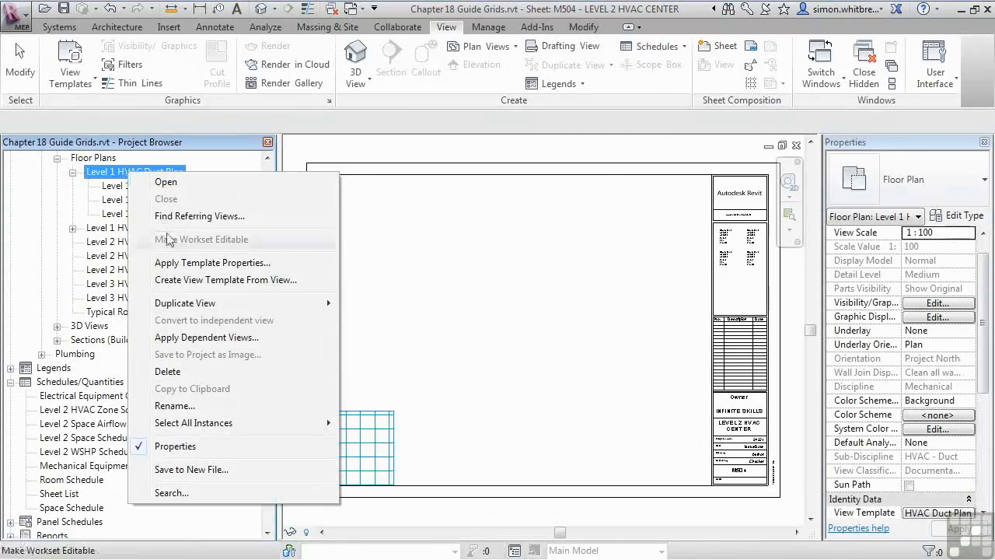
click(213, 337)
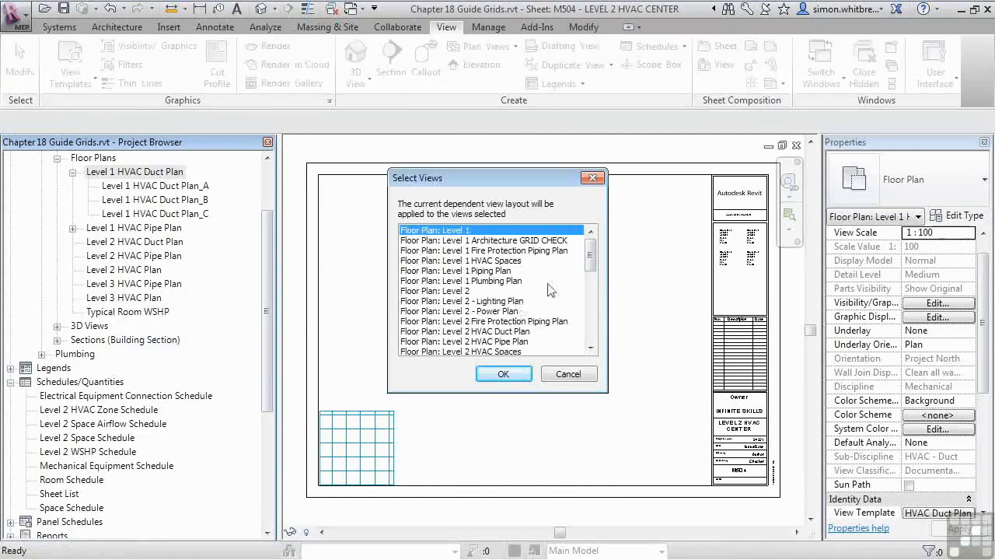
drag(590, 262, 590, 268)
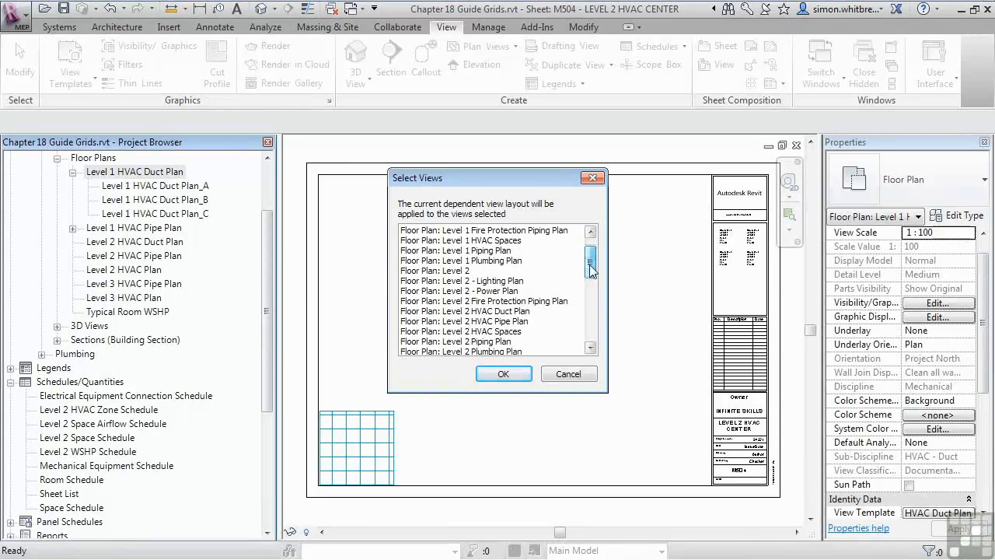
click(500, 311)
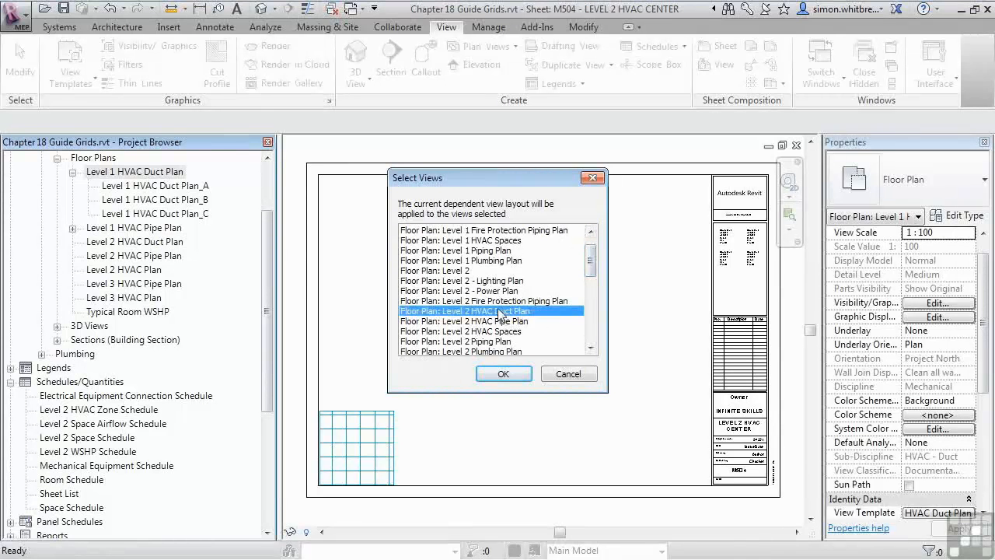
click(503, 373)
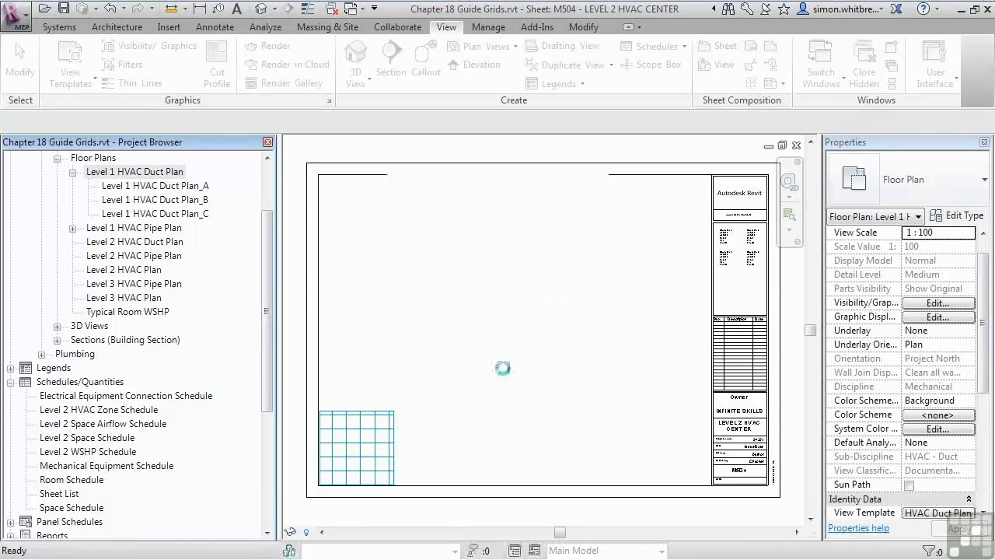
Check the view Dependent (3) on Level 2 HVAC Duct Plan, close it, and place it on sheet M504
click(72, 242)
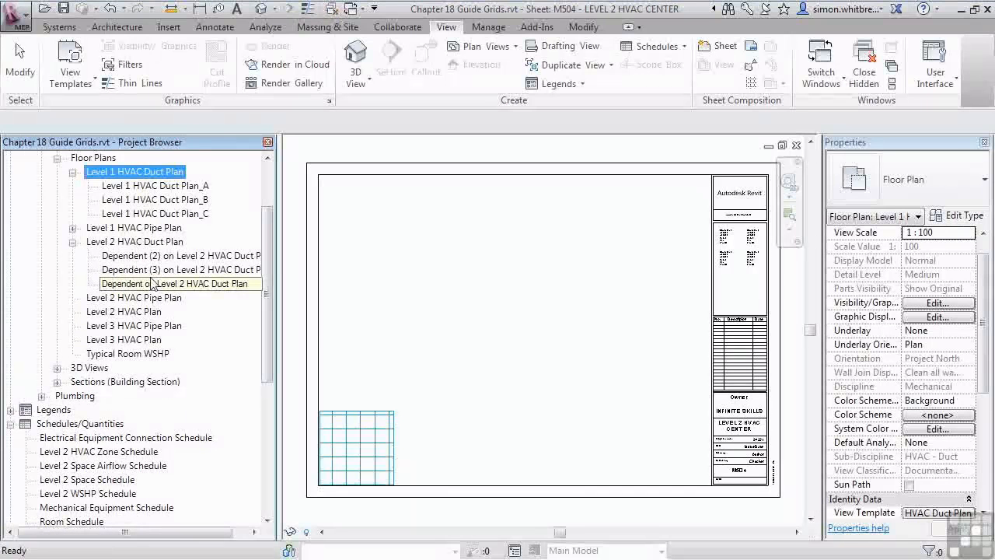
double_click(135, 271)
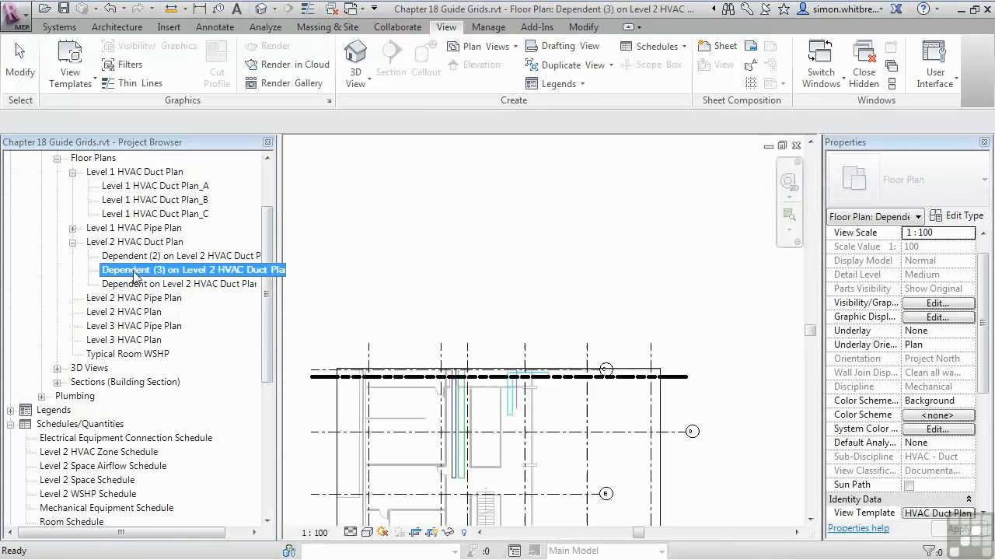
scroll(460, 325, down, 3)
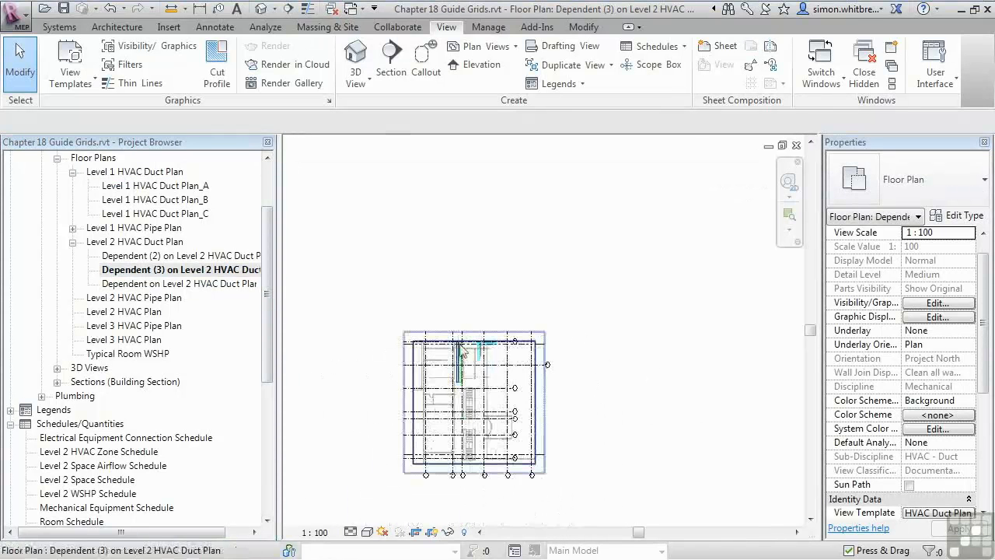
click(796, 146)
drag(120, 270, 467, 332)
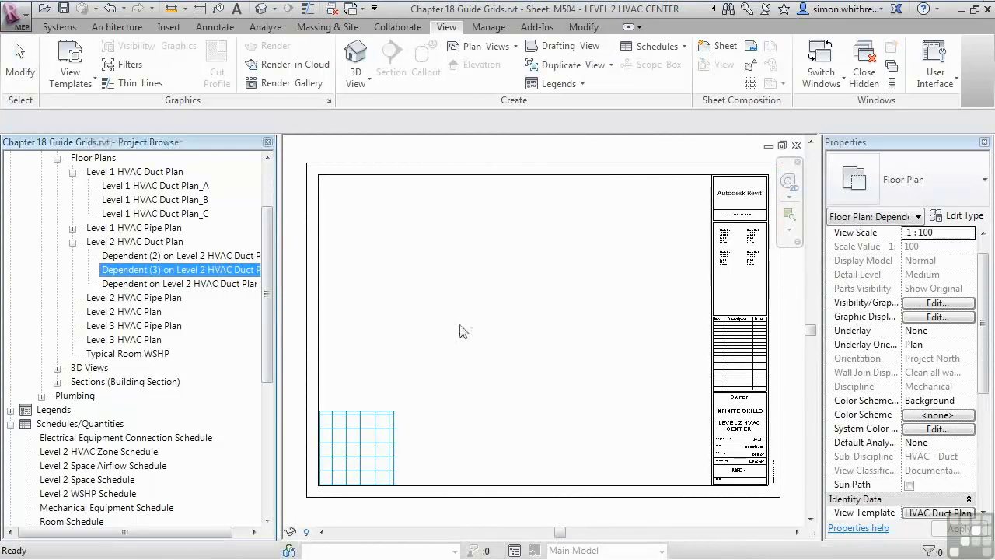
click(537, 327)
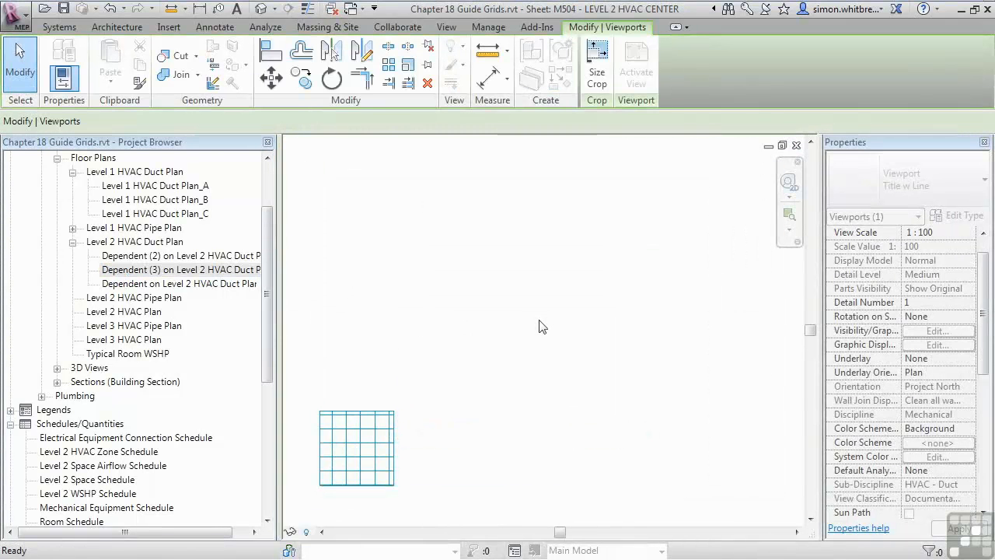
Move the Level 2 duct plan viewport so the intersection of grids 1 and H meets the upper-right crossing of the Center guide grid
scroll(436, 414, up, 4)
middle_drag(473, 417, 497, 367)
click(271, 77)
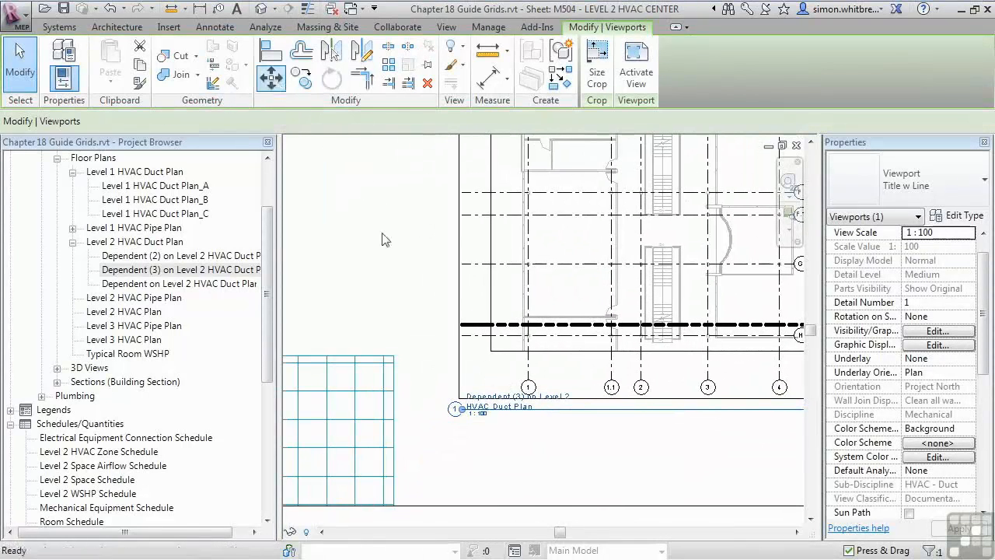
click(530, 360)
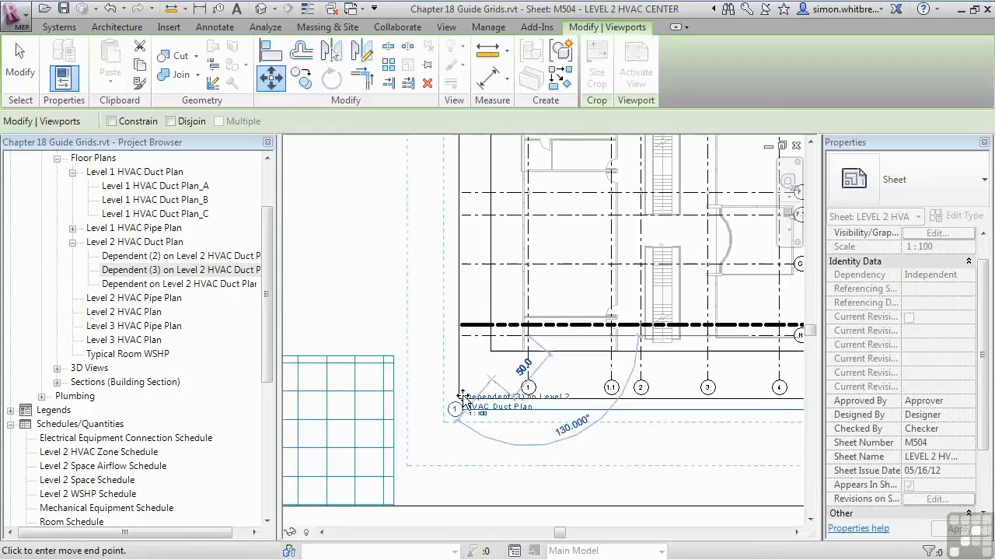
click(383, 365)
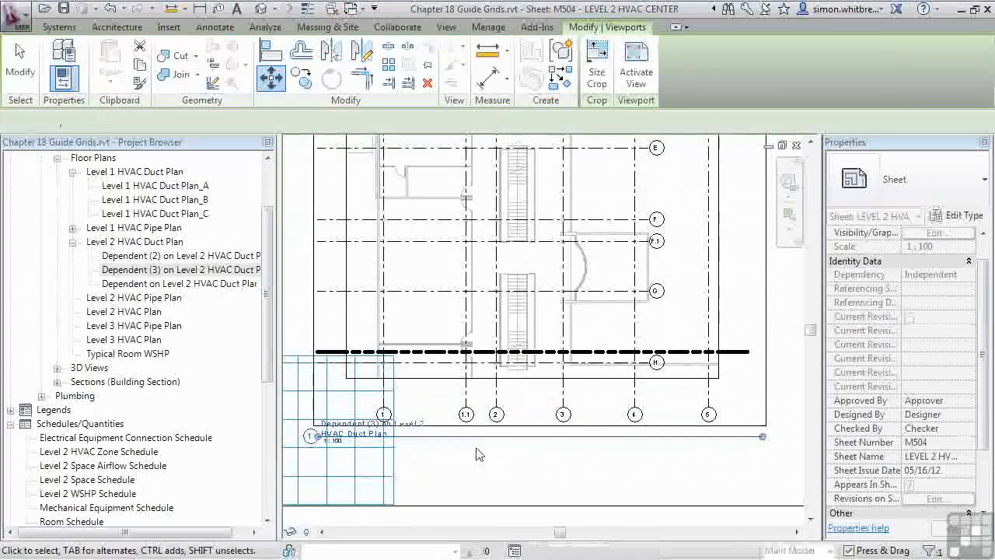
scroll(700, 306, down, 4)
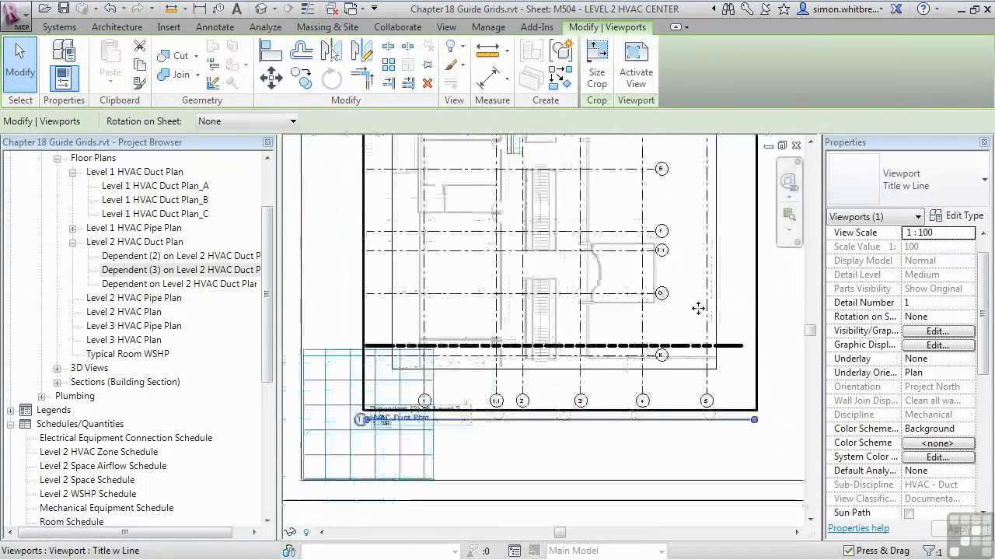
middle_drag(670, 447, 553, 483)
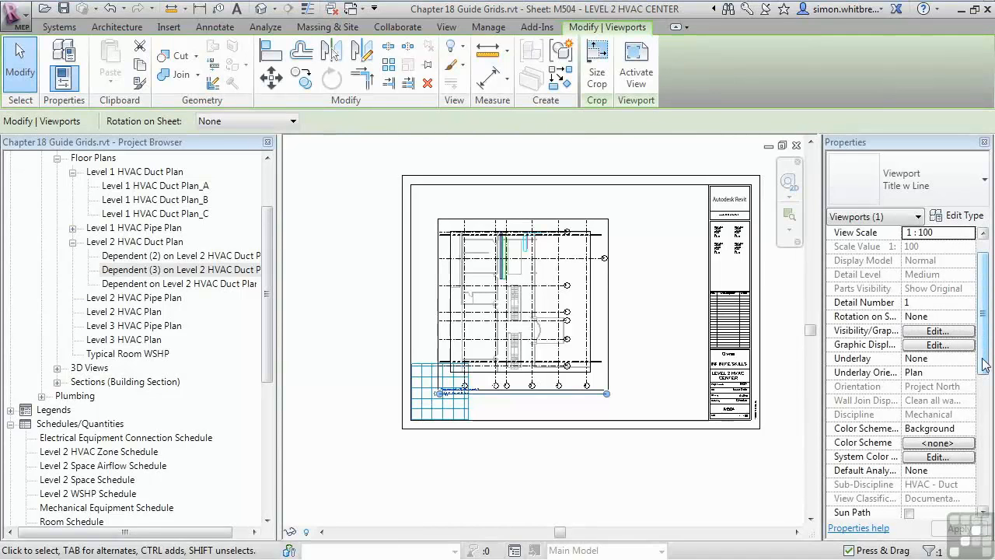
Open the Sheet List schedule and add the Guide Grid field after Sheet Name
drag(264, 362, 264, 420)
click(60, 424)
double_click(59, 424)
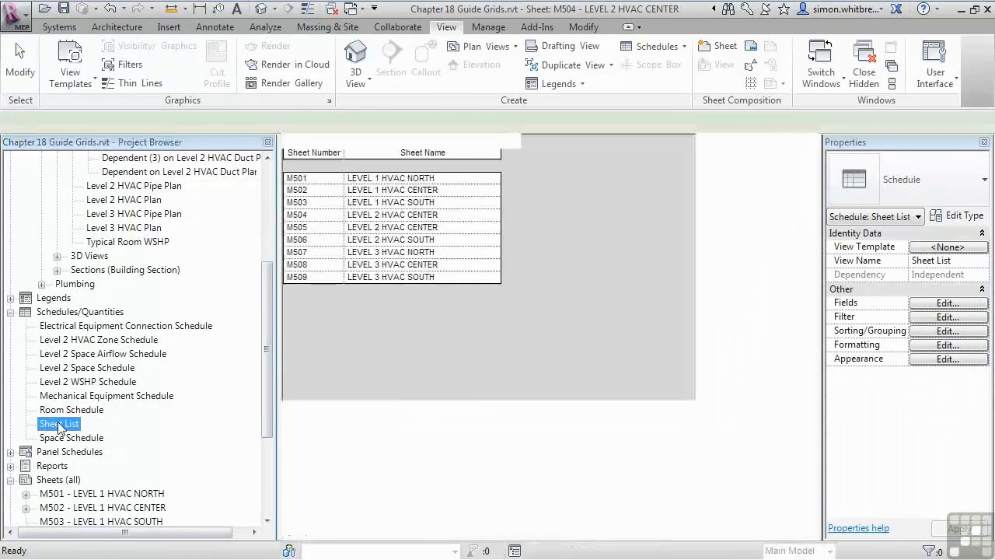
click(931, 304)
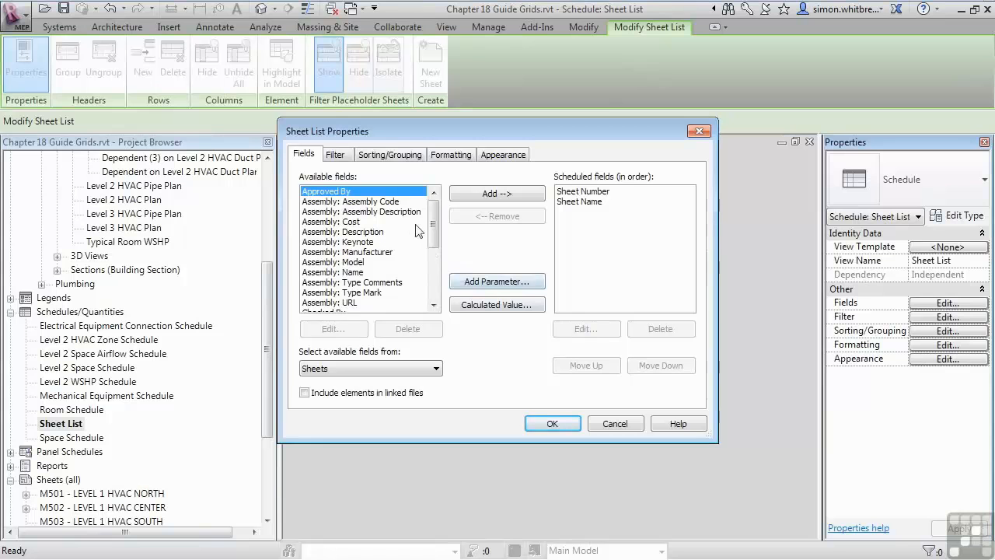
drag(433, 221, 437, 268)
click(319, 293)
double_click(320, 293)
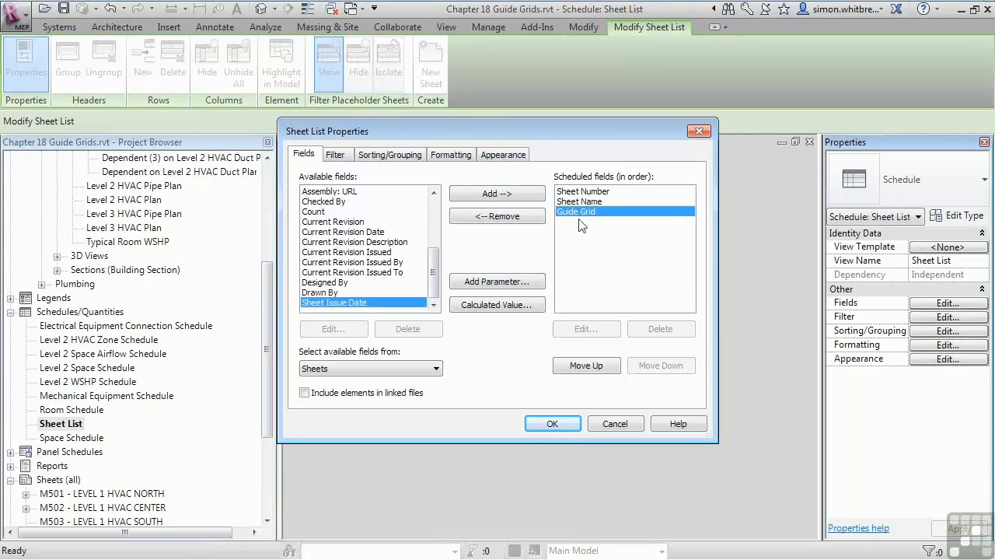
click(552, 423)
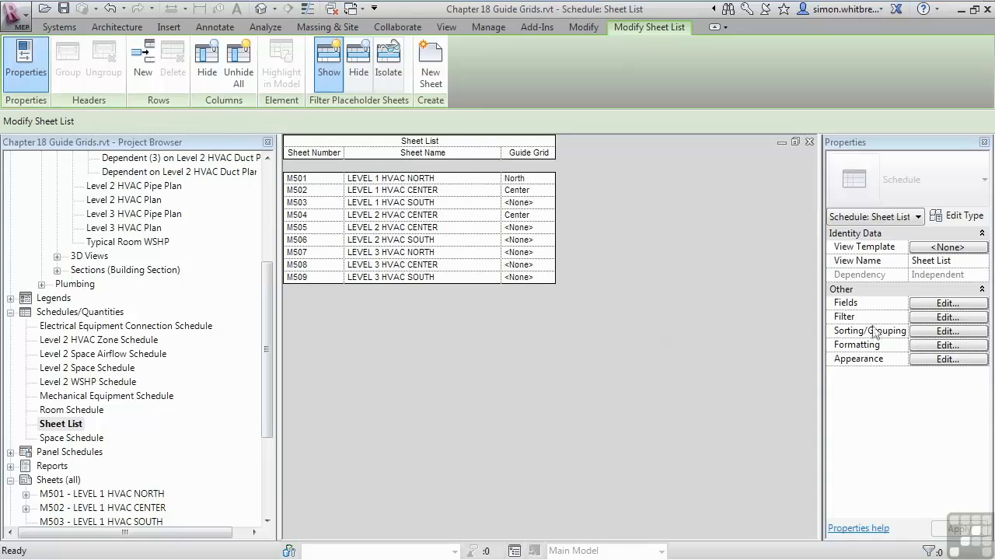
Define a Sheet List filter for sheet names containing NORTH
click(923, 318)
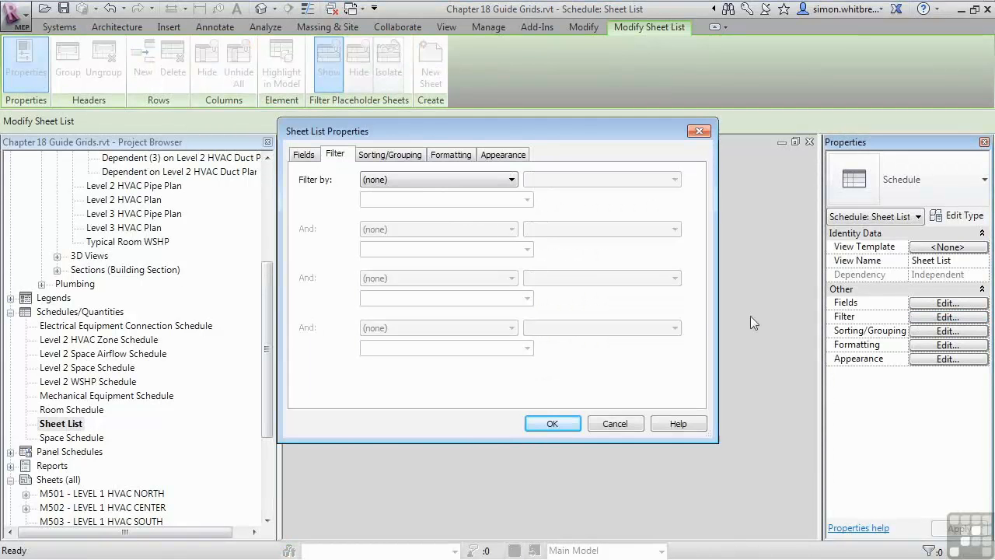
click(433, 179)
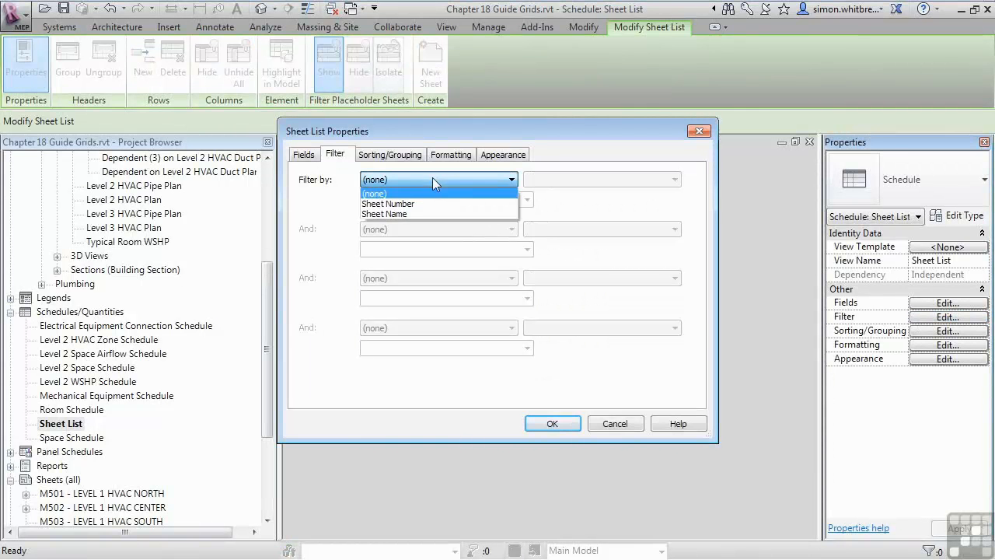
click(408, 213)
click(541, 181)
click(549, 254)
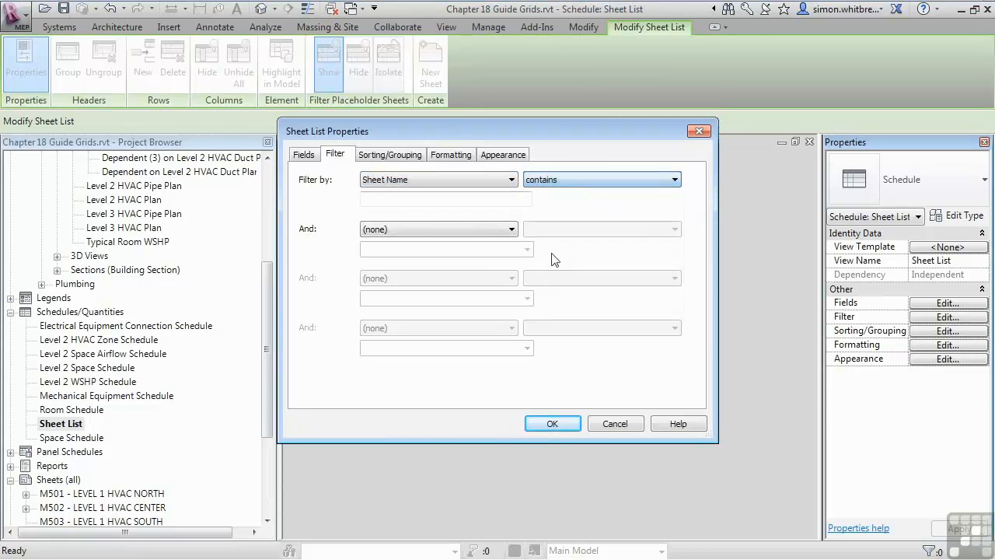
drag(403, 131, 423, 241)
text(NORT)
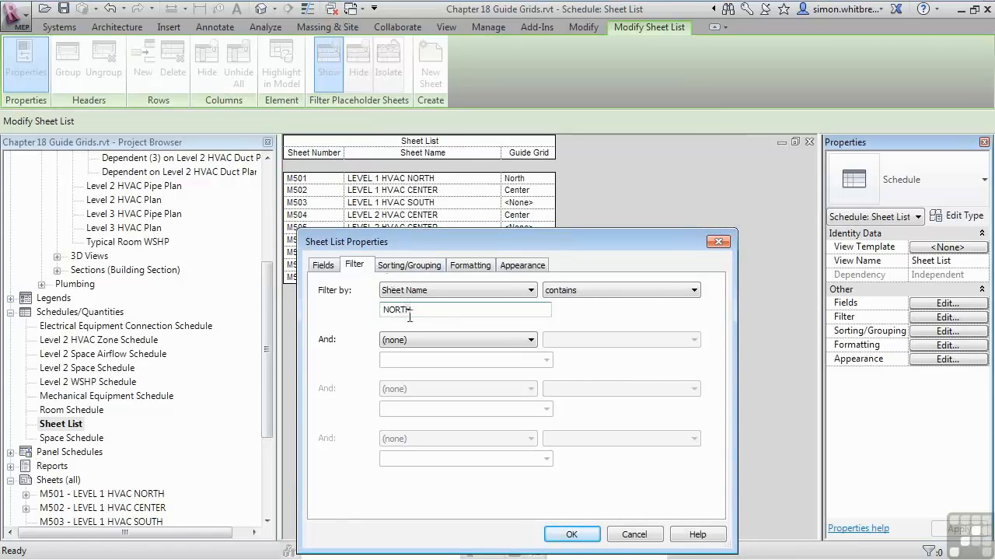
text(H)
Turn off itemizing every instance in the Sheet List's sorting settings and apply the schedule changes
drag(400, 241, 465, 191)
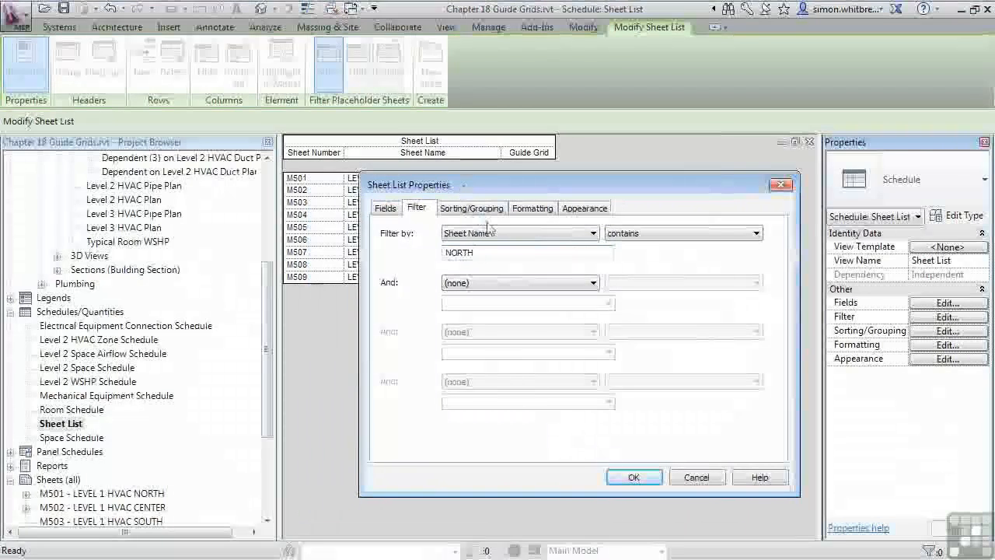
click(476, 210)
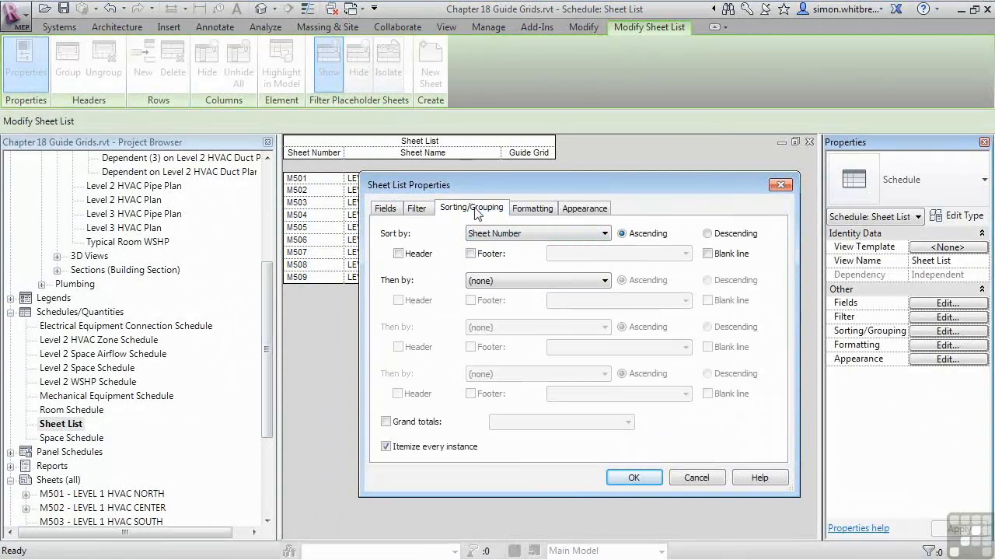
click(386, 447)
click(632, 477)
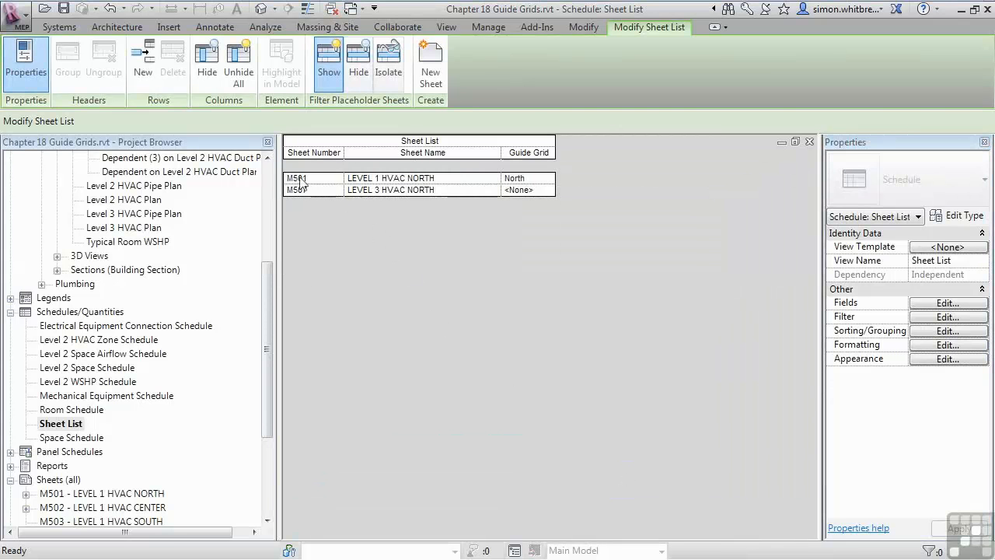
Assign the North guide grid to sheet M507 and remove the Sheet List's sheet name filter
click(549, 191)
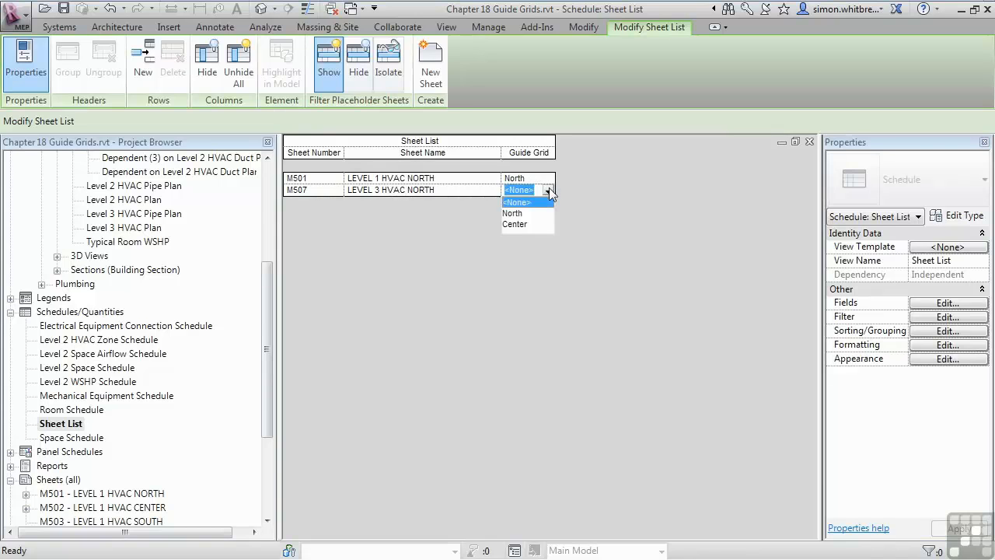
click(513, 213)
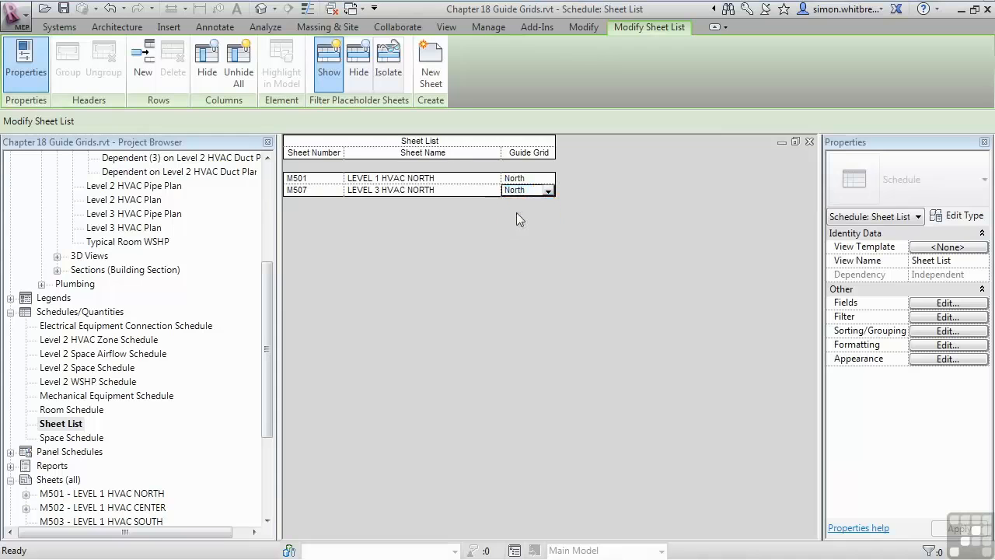
click(944, 317)
click(464, 235)
click(460, 246)
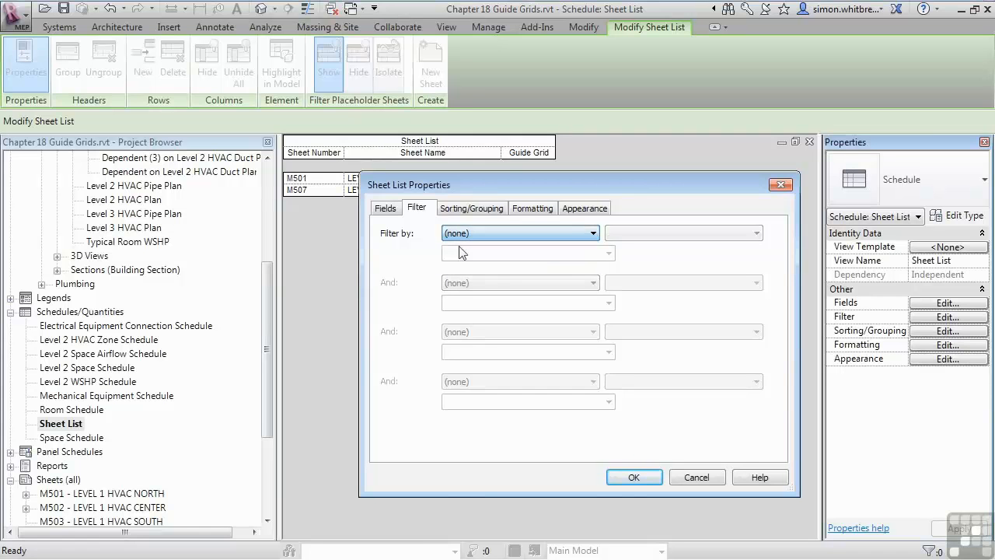
click(459, 208)
click(632, 478)
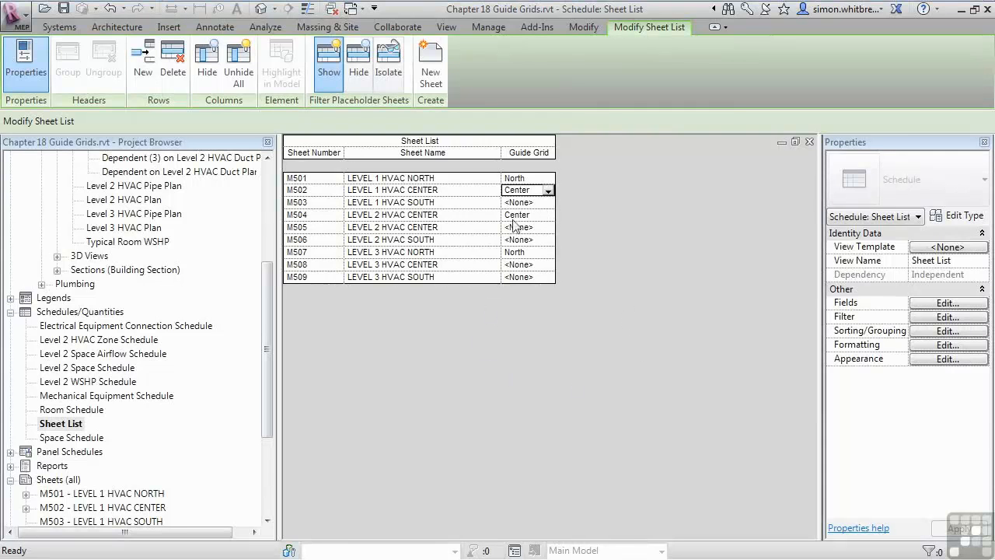
Assign the Center guide grid to sheets M508 and M505 in the Sheet List
click(537, 264)
click(550, 264)
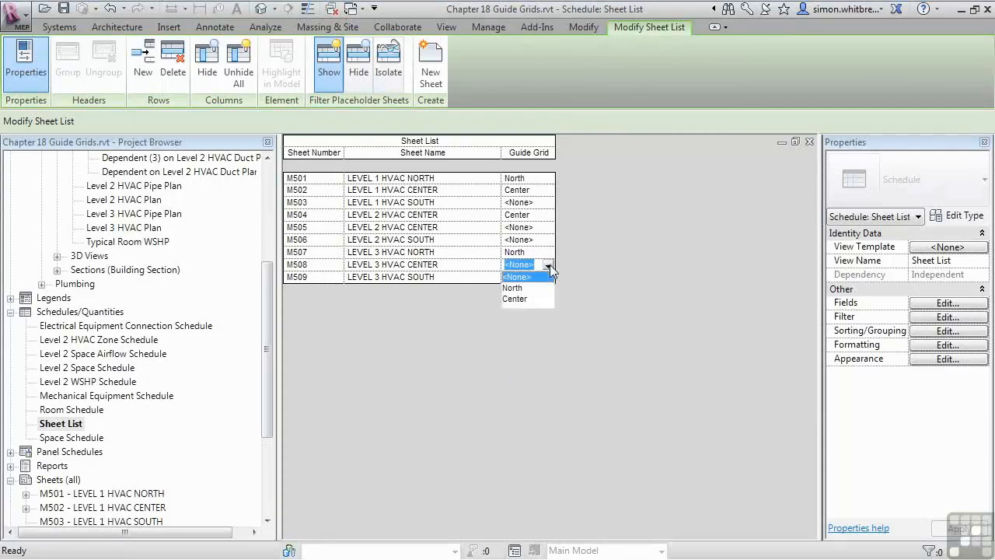
click(517, 300)
click(536, 227)
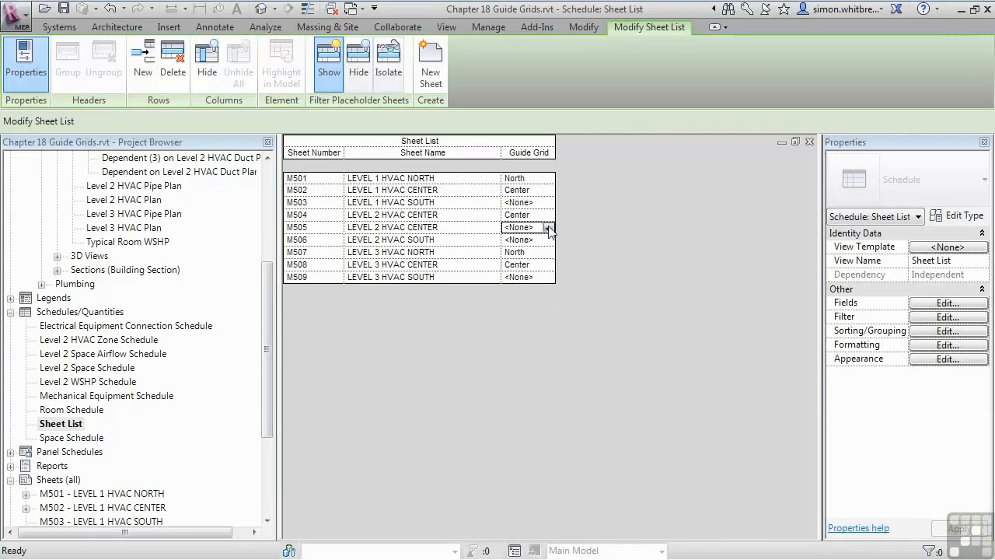
click(549, 227)
click(515, 262)
Open sheets M502, M504, M505 and M508 in turn to examine their guide grids
drag(267, 427, 267, 488)
double_click(93, 382)
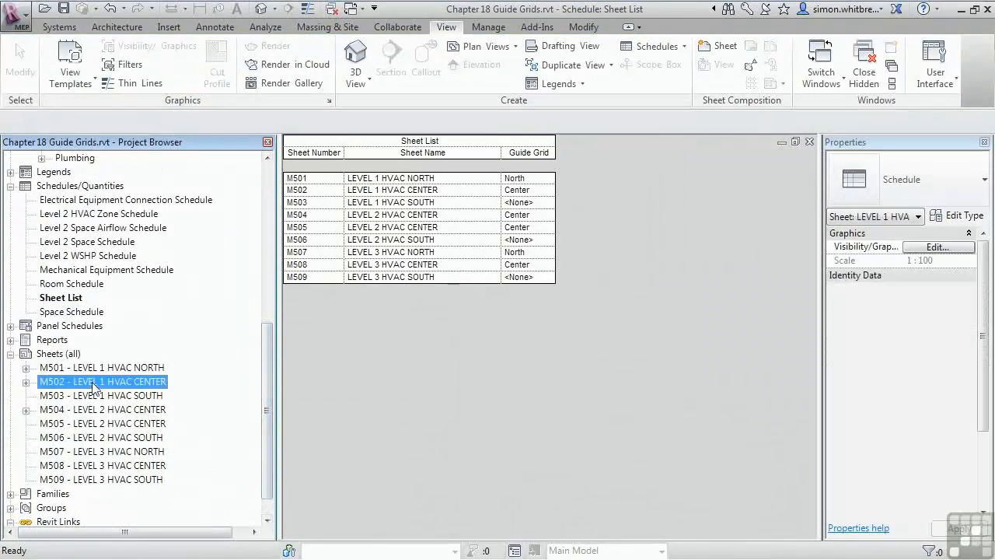
double_click(92, 410)
double_click(97, 424)
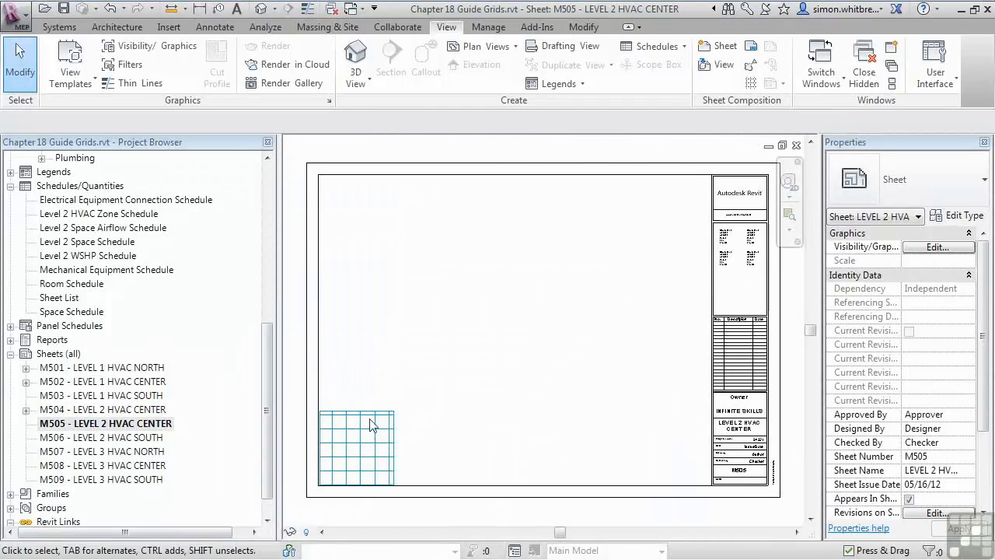
double_click(104, 465)
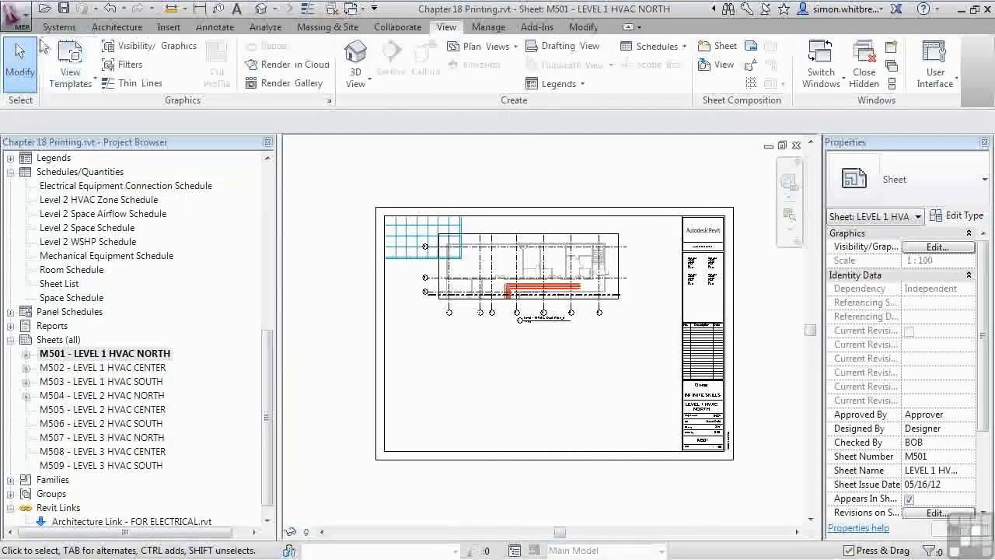
Start printing sheet M501 with PDFCreator as the printer
click(26, 21)
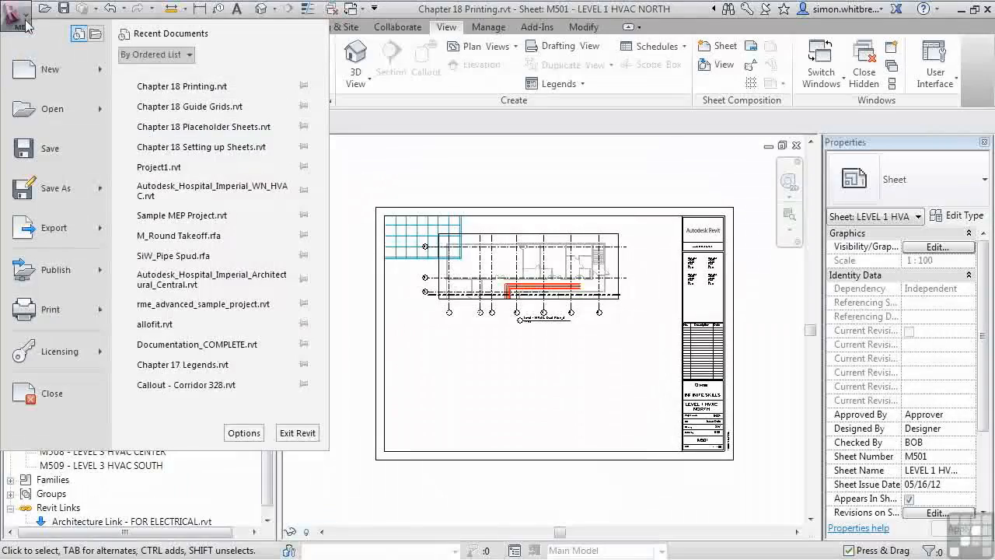
click(44, 313)
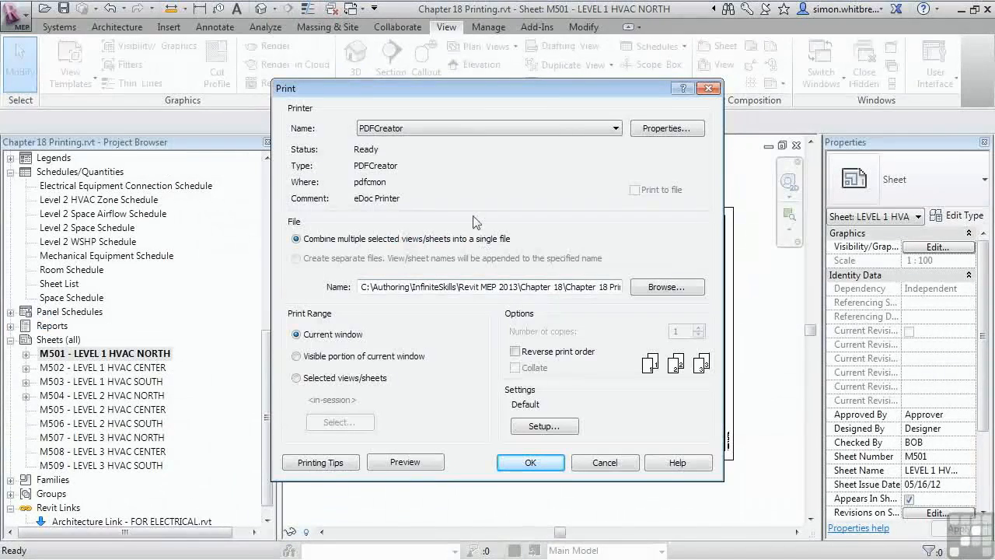
click(447, 130)
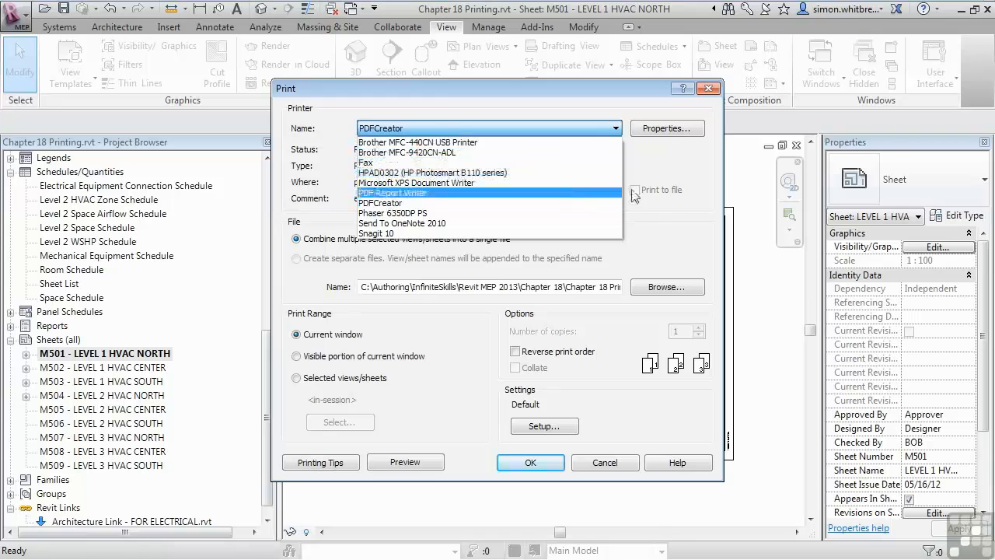
click(378, 203)
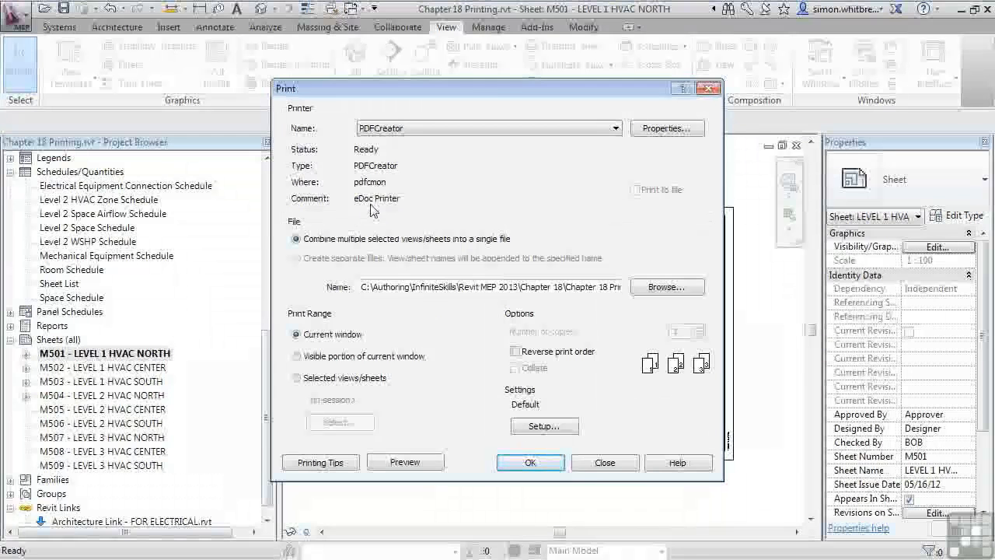
Set the print setup to A1 paper, offset from corner with No Margin, and zoom at 100% size
click(527, 429)
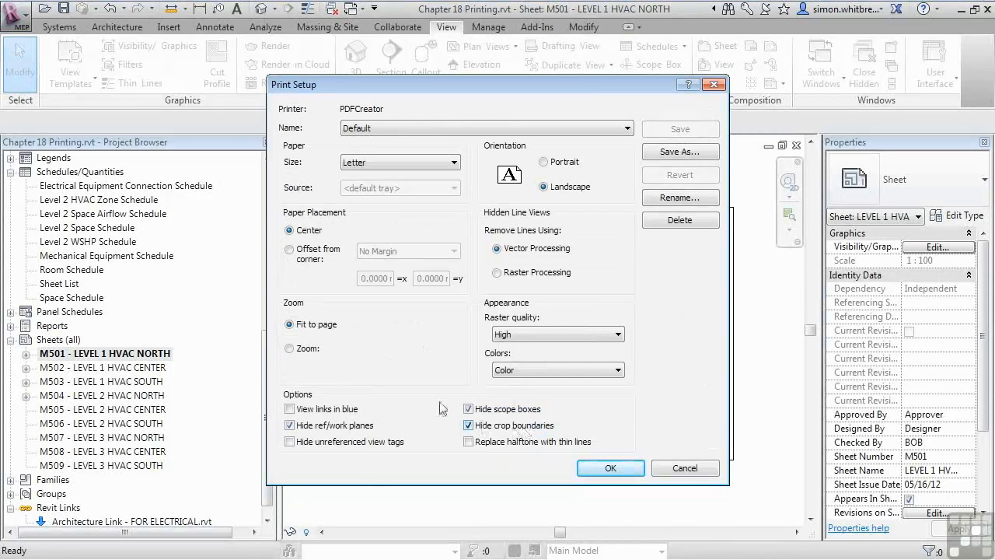
click(350, 132)
click(350, 132)
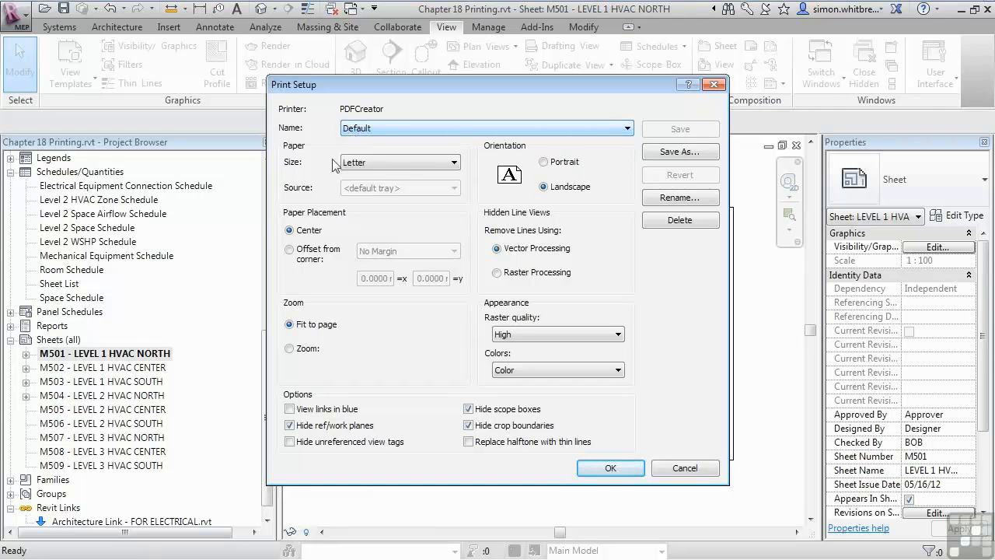
click(378, 164)
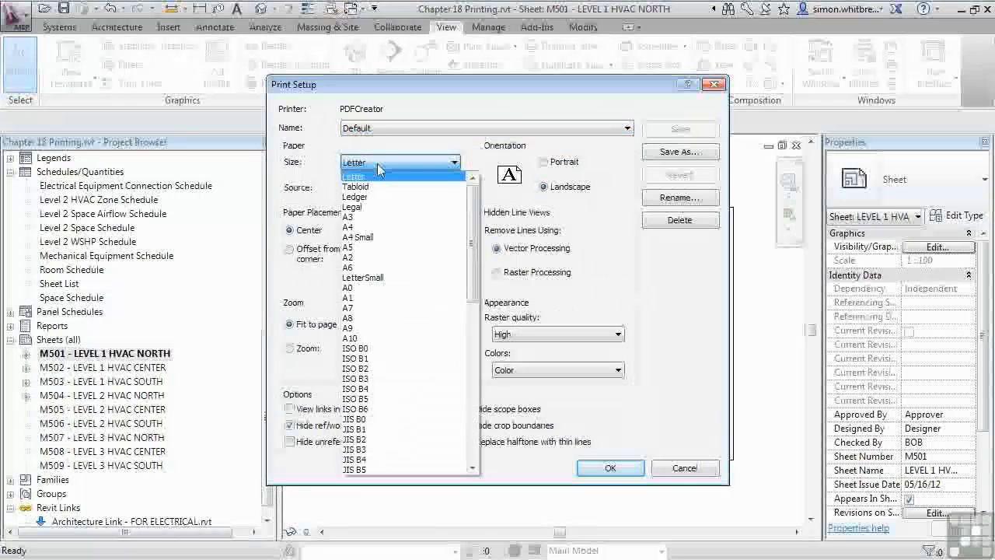
click(365, 298)
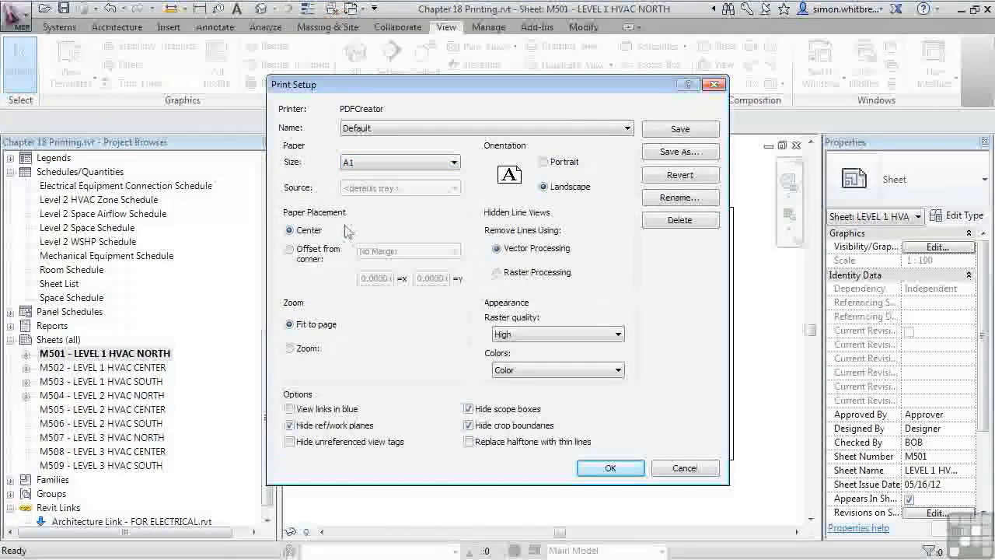
click(289, 251)
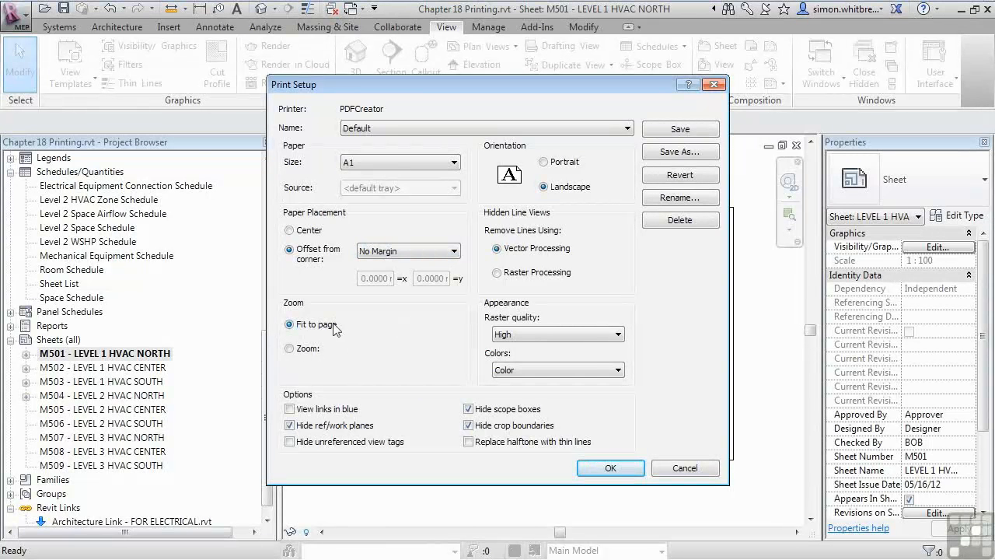
click(290, 349)
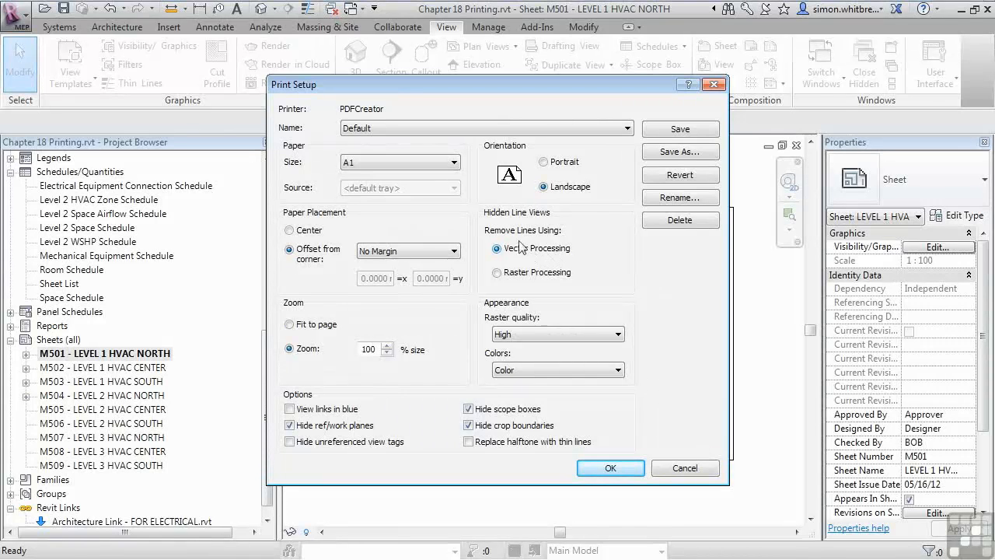
Set the raster quality to Presentation and colors to Black Lines, and enable hiding unreferenced view tags
click(519, 336)
click(518, 379)
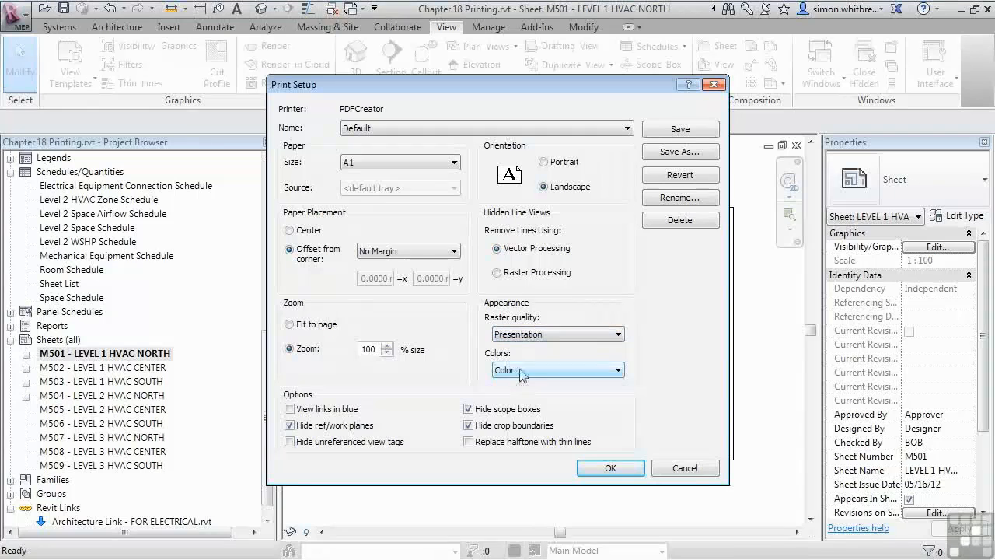
click(519, 370)
click(519, 384)
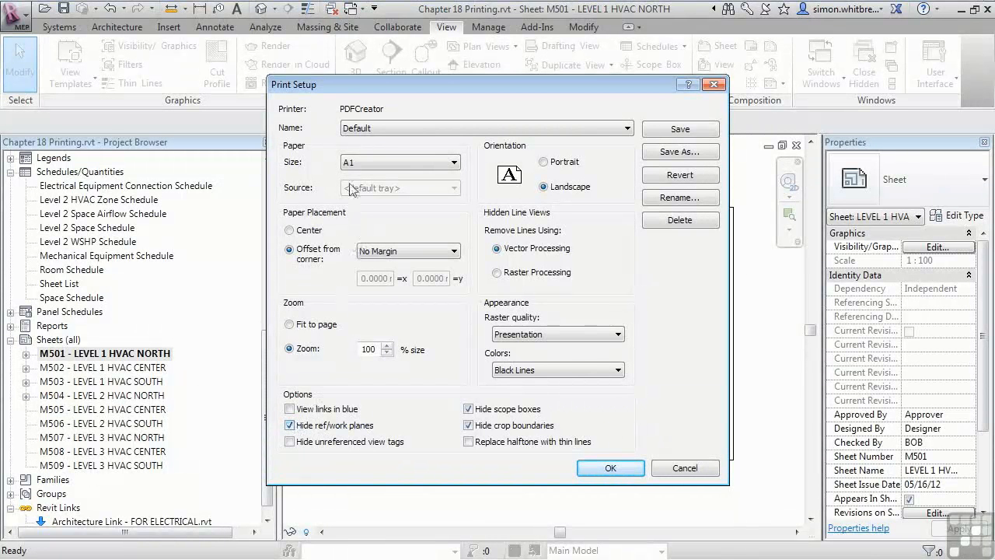
drag(346, 88, 413, 66)
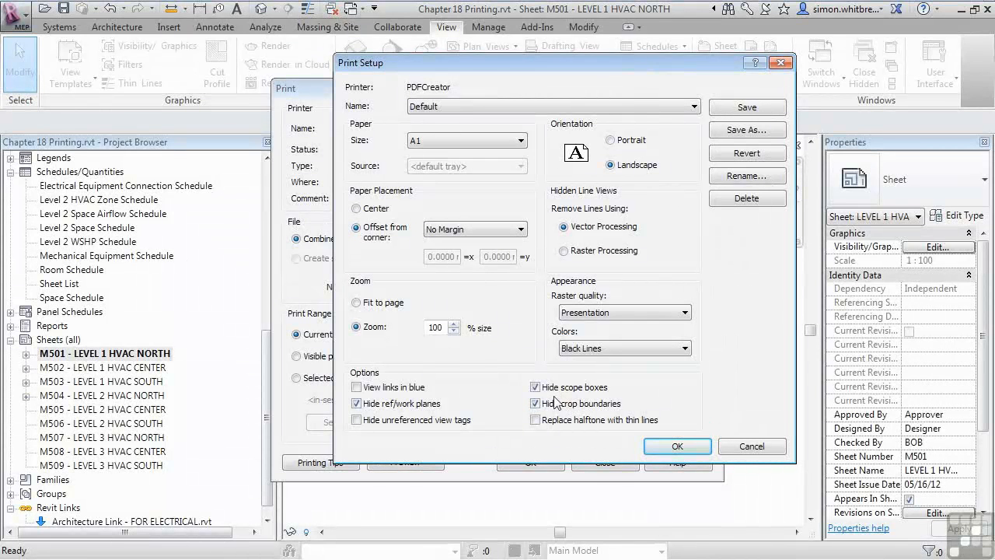
click(357, 421)
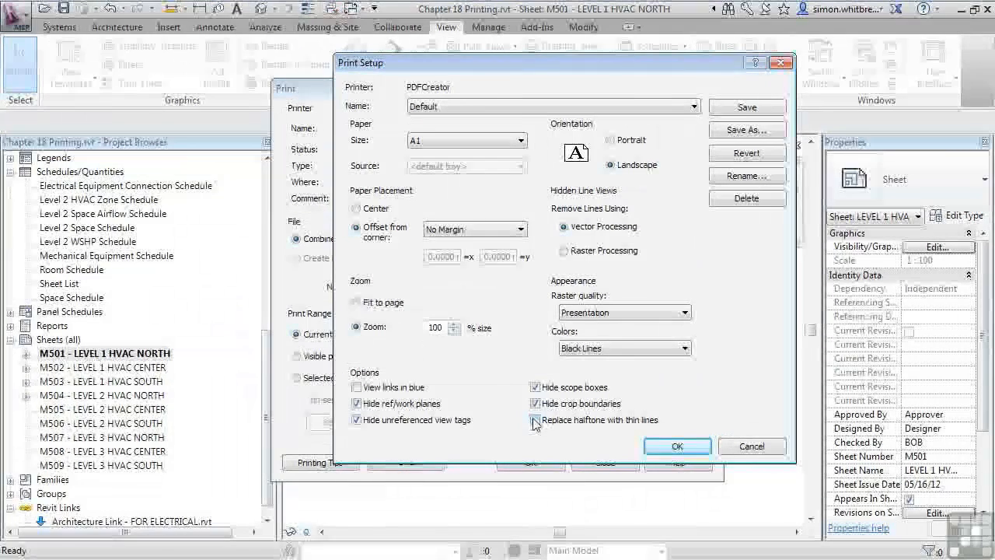
Save the print setup as PDFCreator_A1 Fullsize and apply it to the print job
click(727, 131)
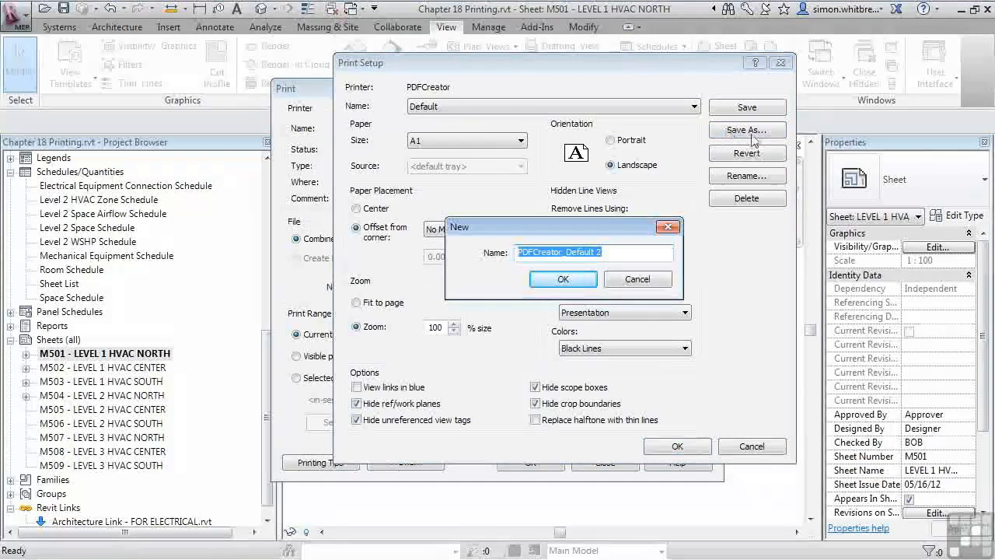
drag(565, 256, 702, 258)
text(A)
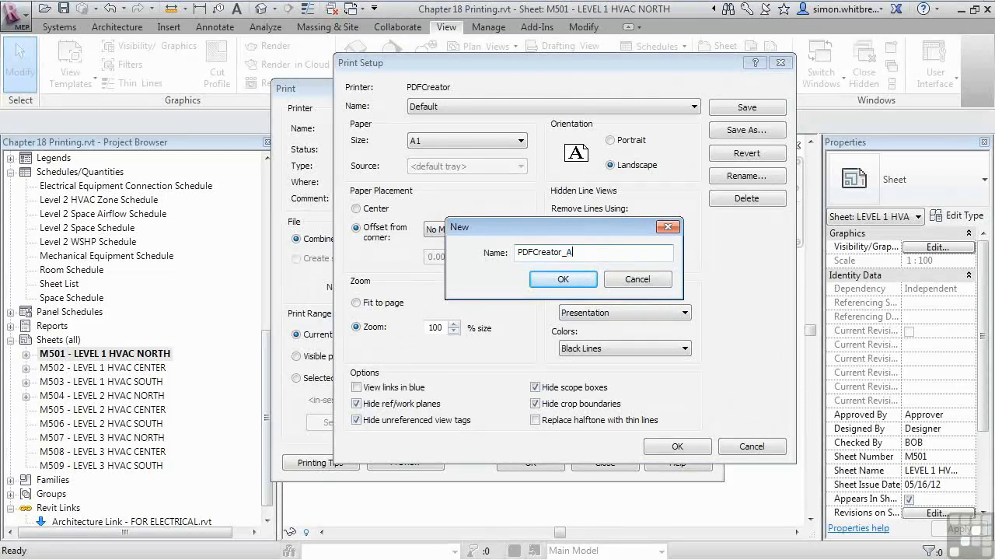
text(1 Fullsize)
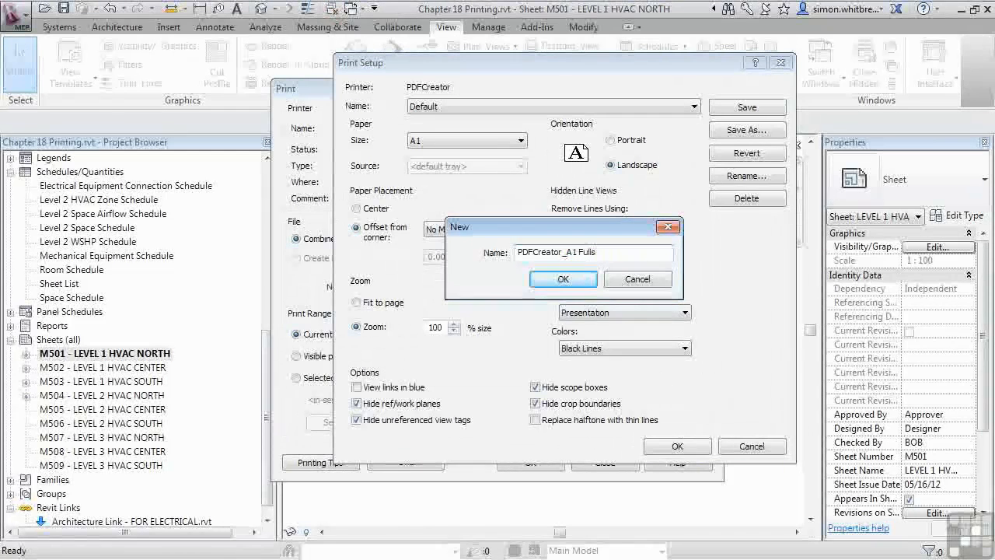
click(553, 280)
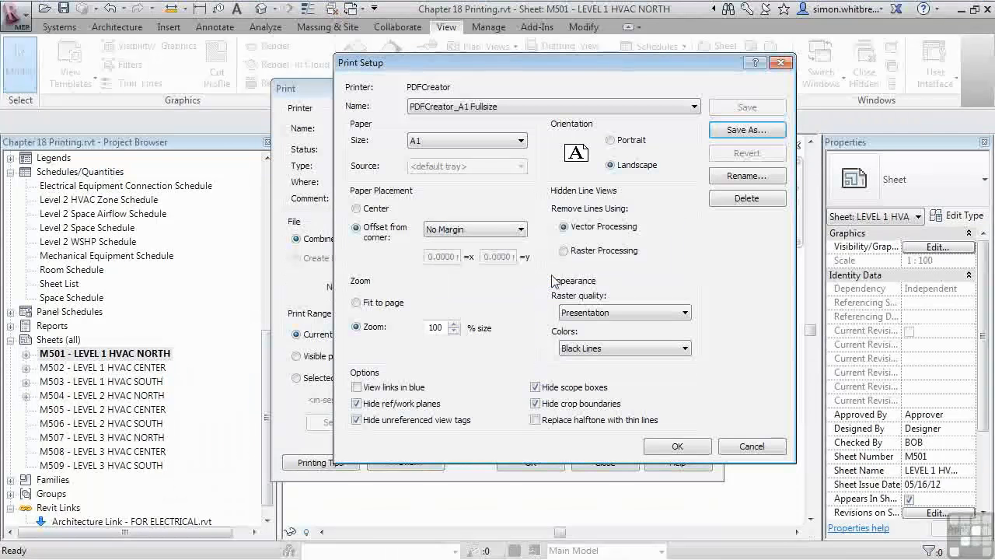
click(681, 448)
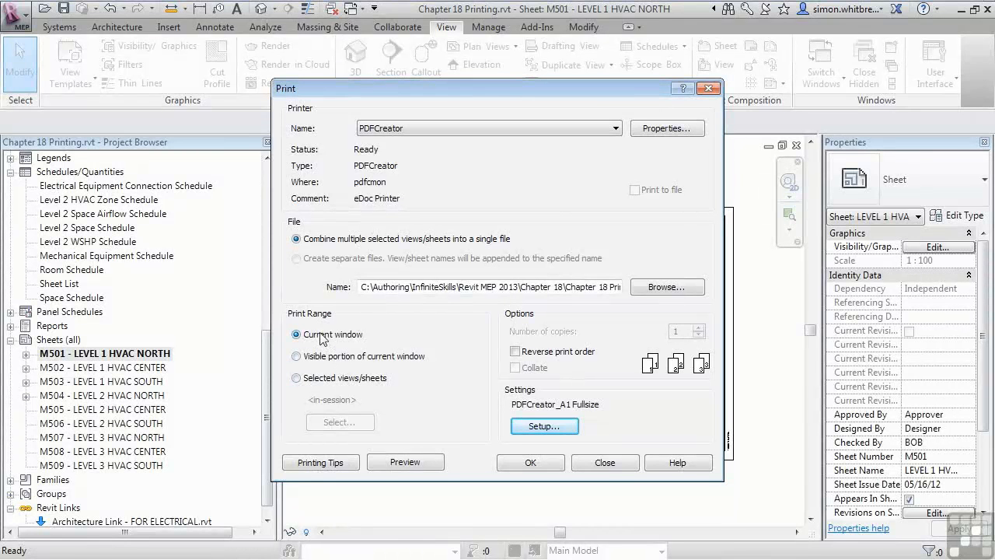
Preview the M501 print and inspect the duct plan's line work and grid bubbles up close
click(405, 463)
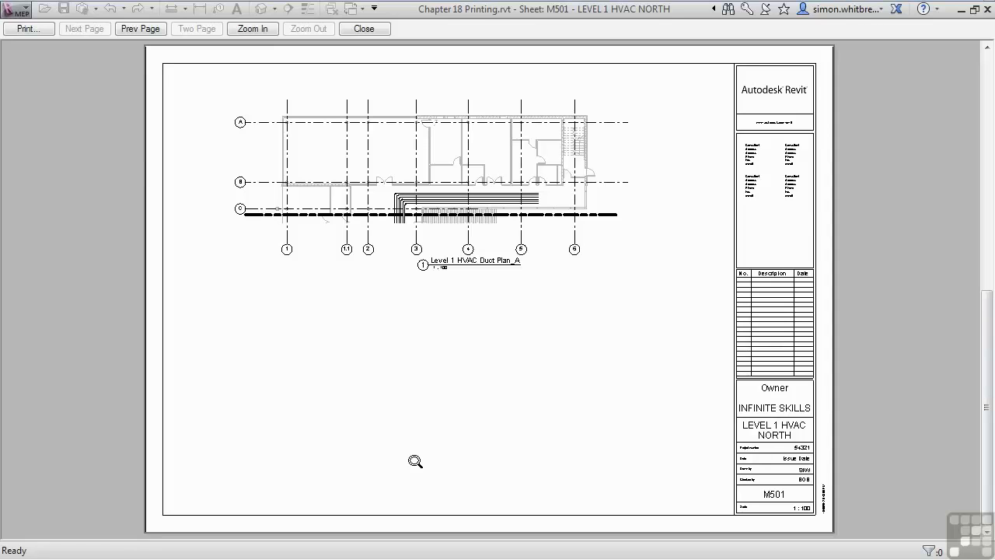
click(310, 191)
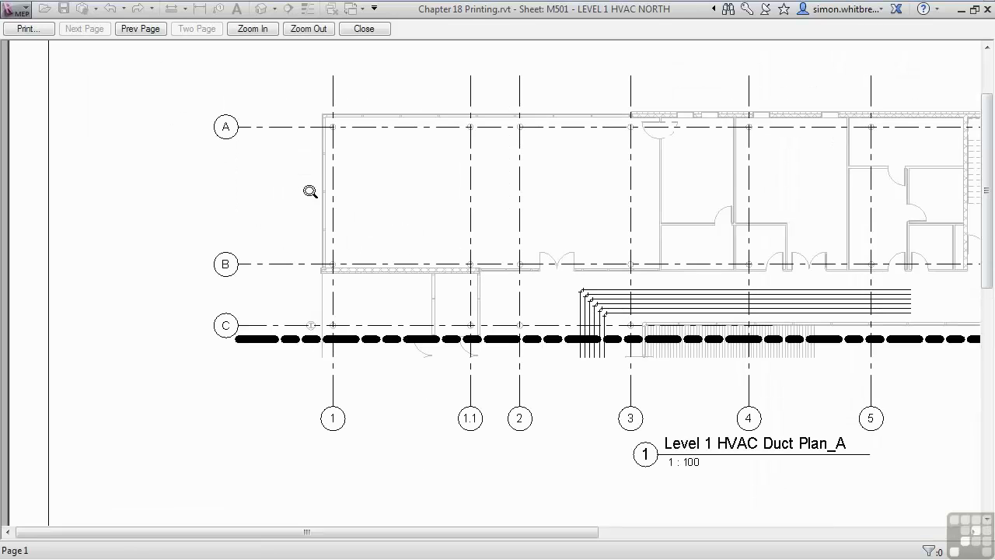
click(304, 245)
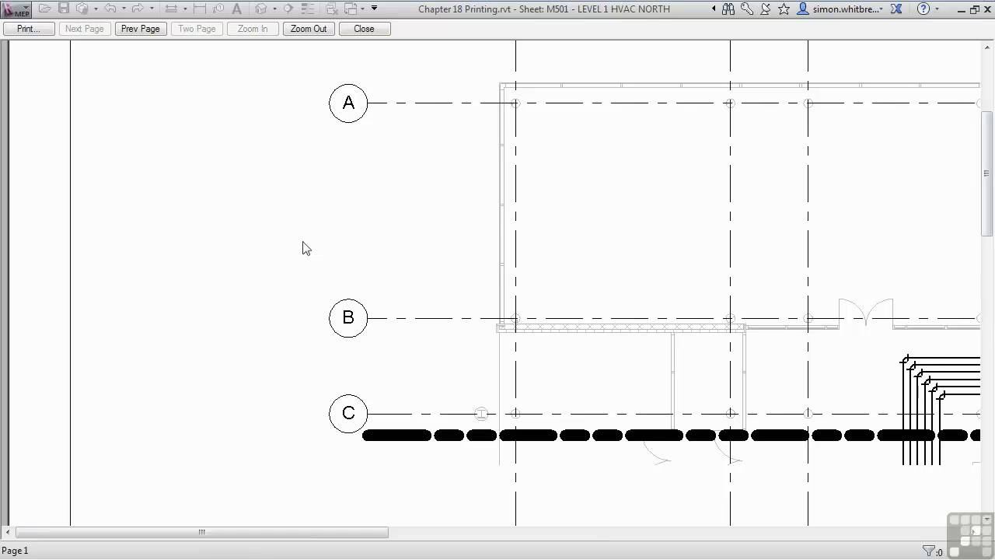
click(303, 29)
click(302, 29)
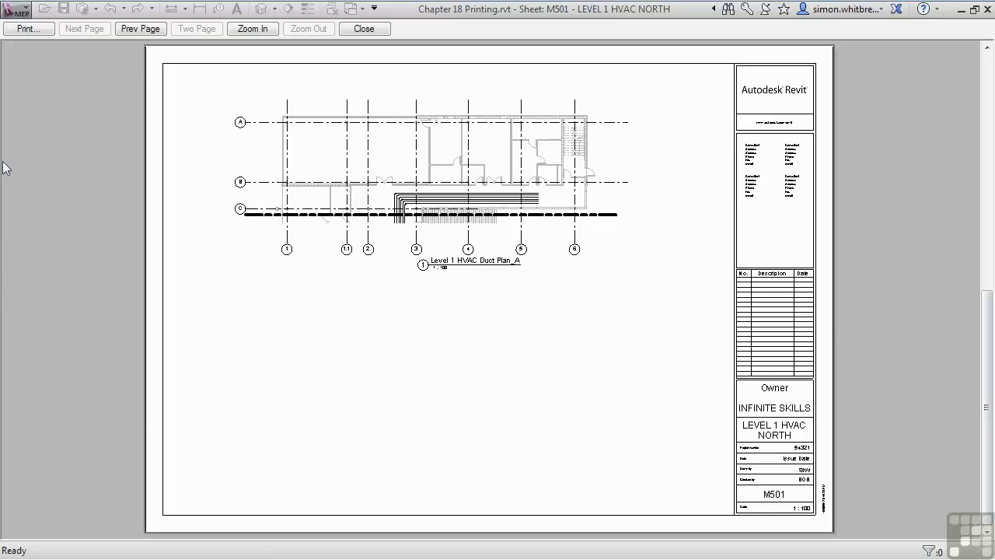
Print sheet M501 to PDF, save it as Chapter 18 Printing.pdf in Documents\100105\Revit\ISSUED FILES, and view the result
click(17, 30)
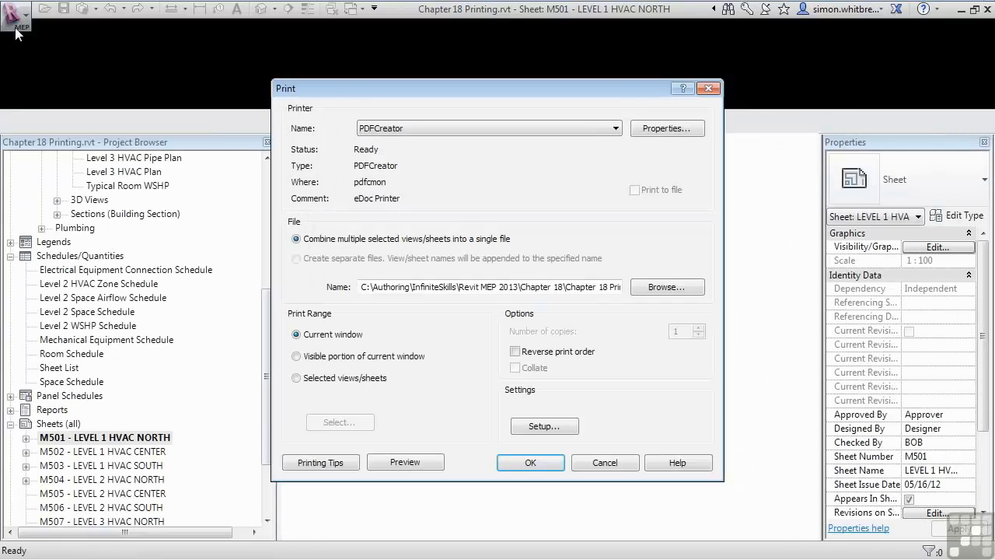
click(517, 465)
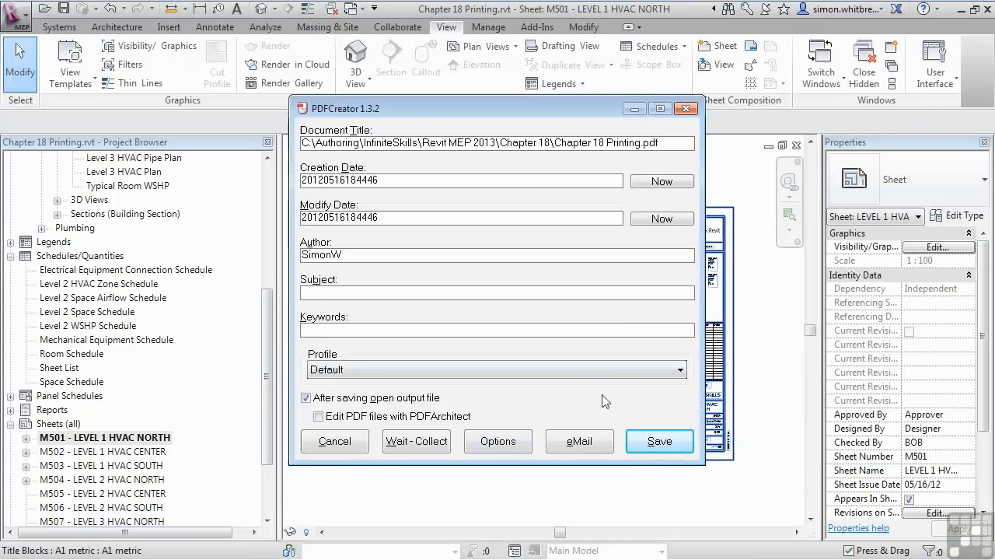
click(660, 441)
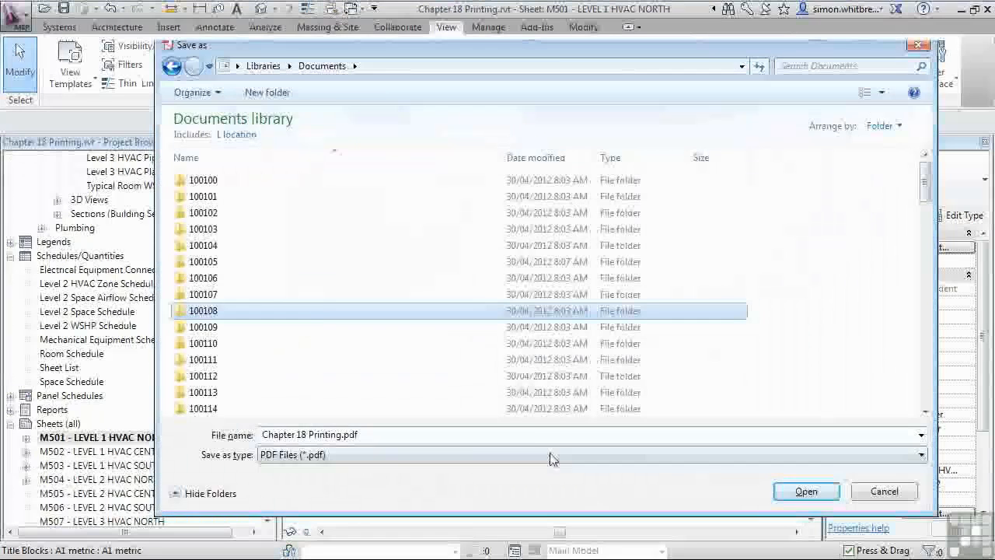
click(202, 265)
double_click(202, 268)
double_click(195, 246)
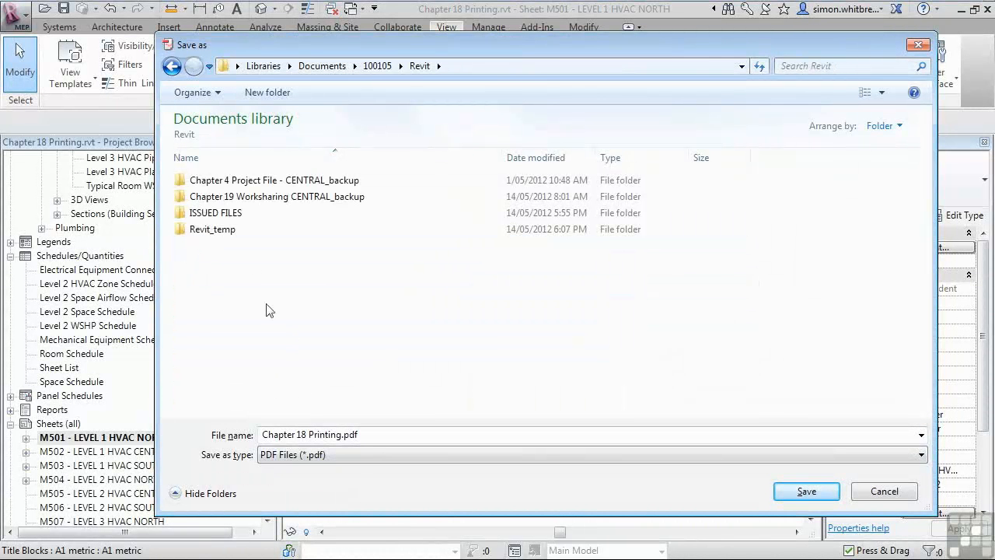
double_click(218, 213)
click(801, 492)
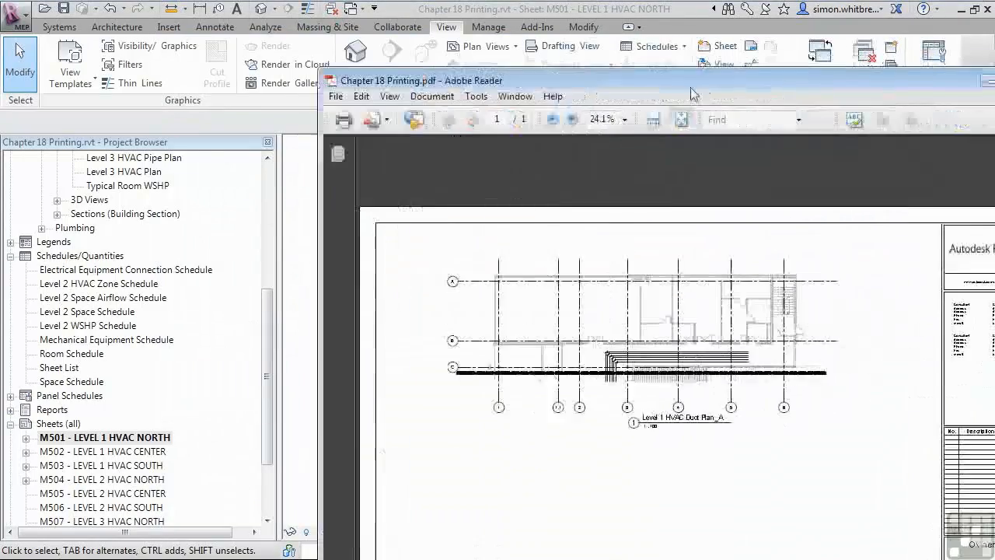
drag(693, 93, 429, 2)
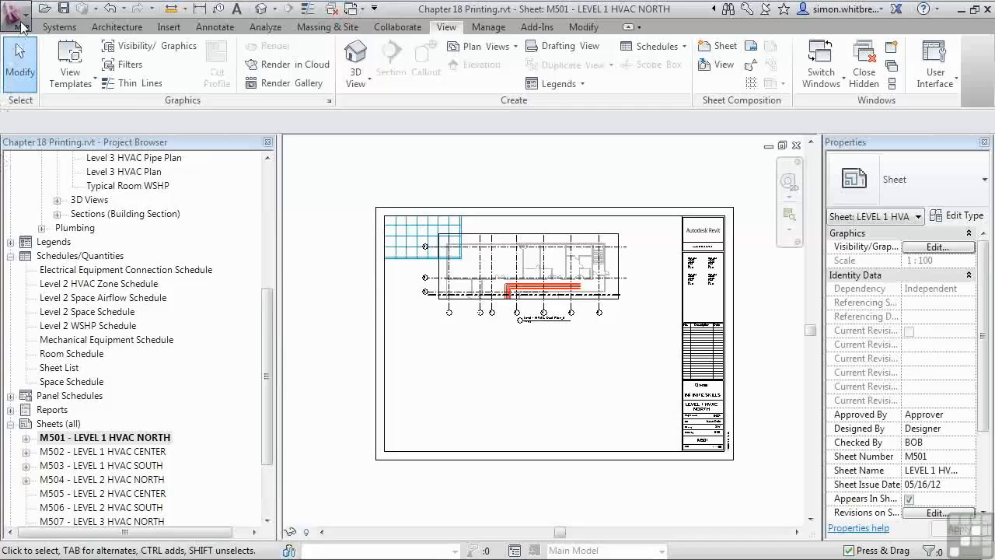
Set a new print job to selected views/sheets, list sheets only, and include M501, M504 and M507
click(15, 16)
click(49, 309)
click(295, 378)
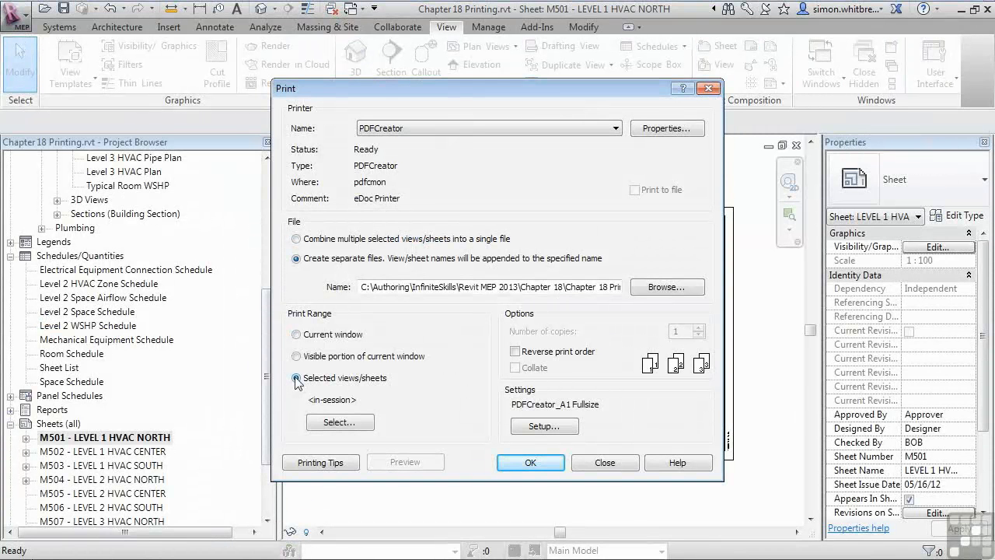
click(340, 422)
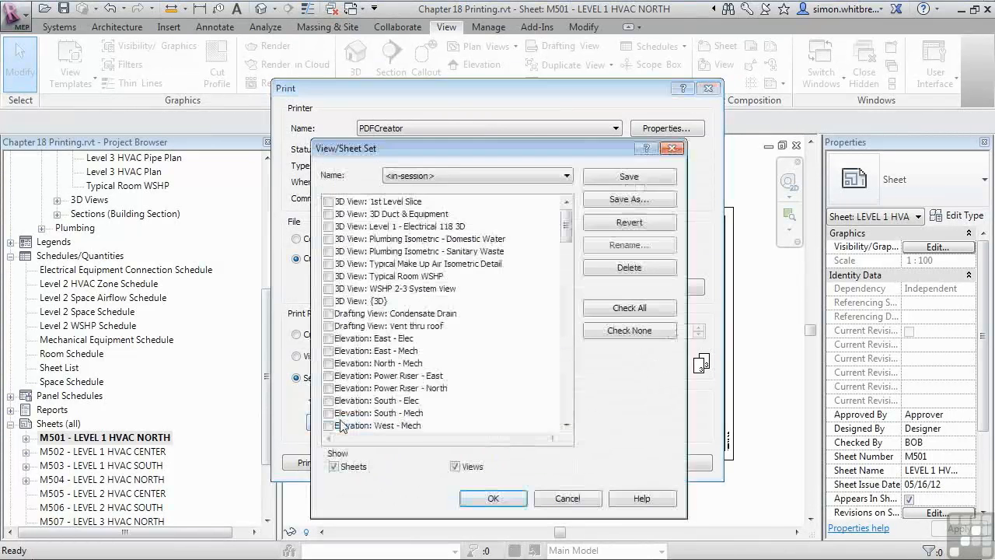
click(455, 466)
click(328, 201)
click(328, 239)
click(328, 276)
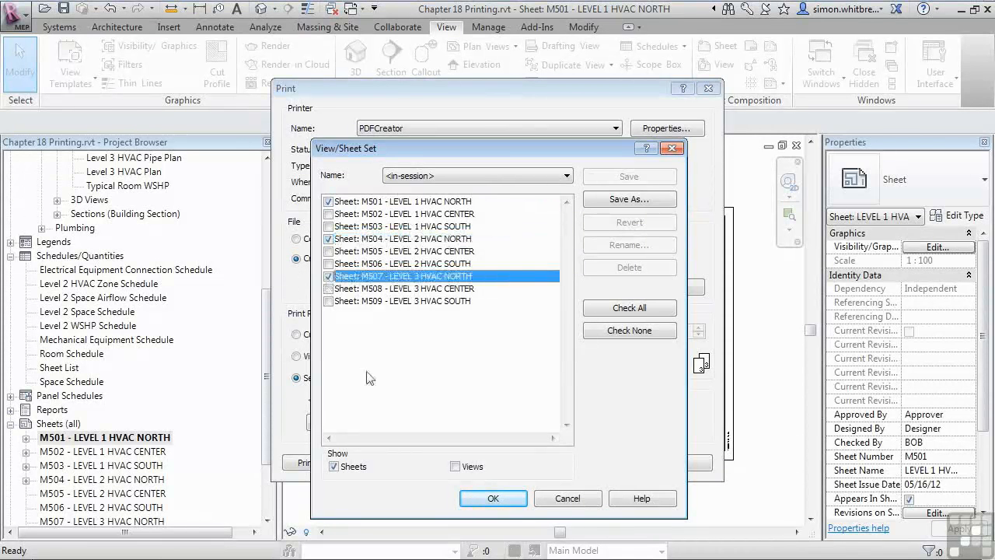
Save the sheet selection as North Check Set and apply it to the print job
click(591, 201)
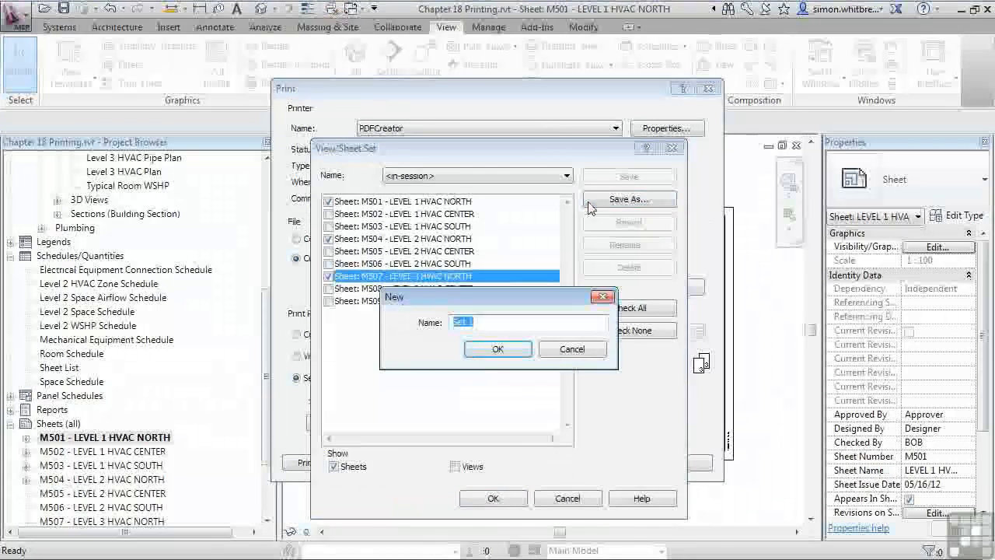
text(North Check)
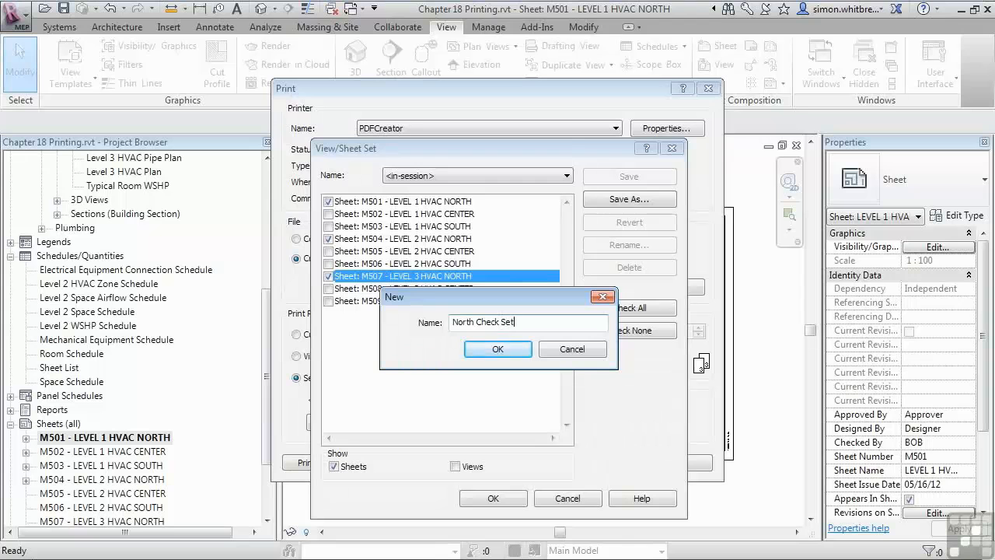
click(518, 342)
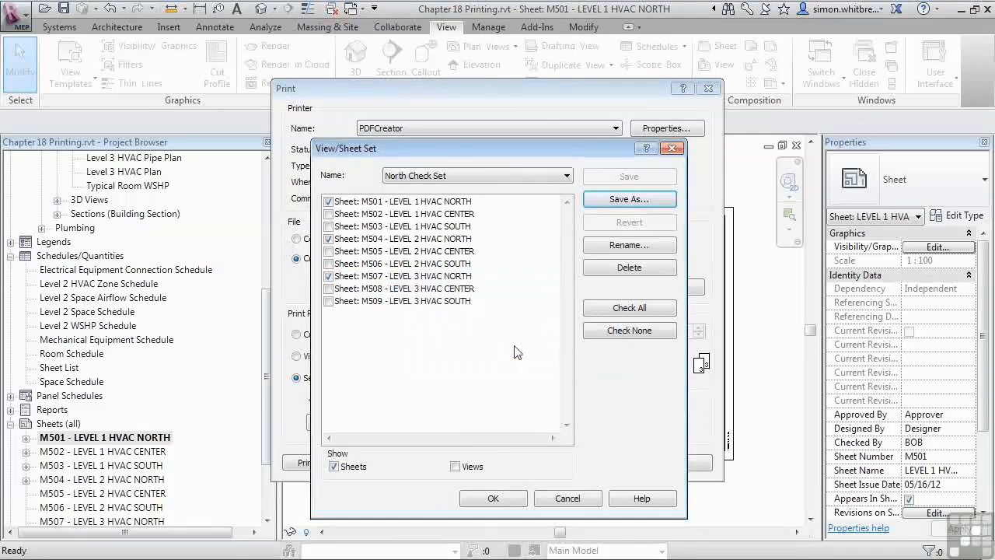
click(493, 499)
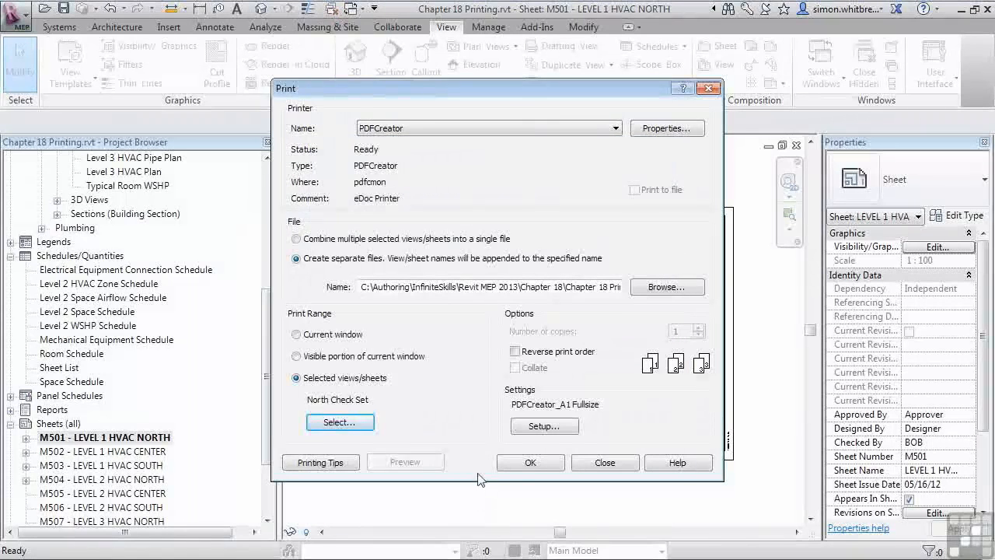
Print the North Check Set and save the M501 and M504 PDFs in ISSUED FILES under their suggested names
click(522, 464)
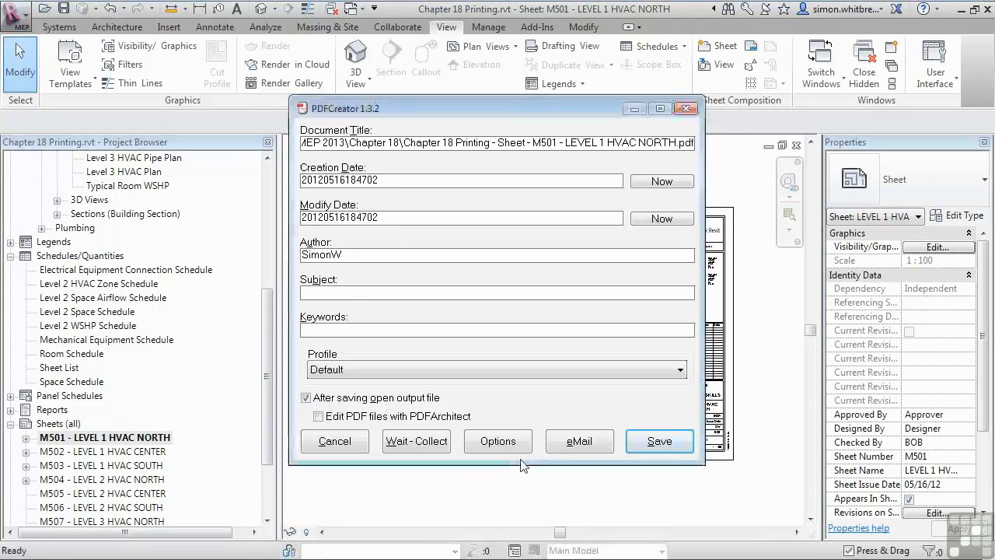
click(657, 442)
click(805, 491)
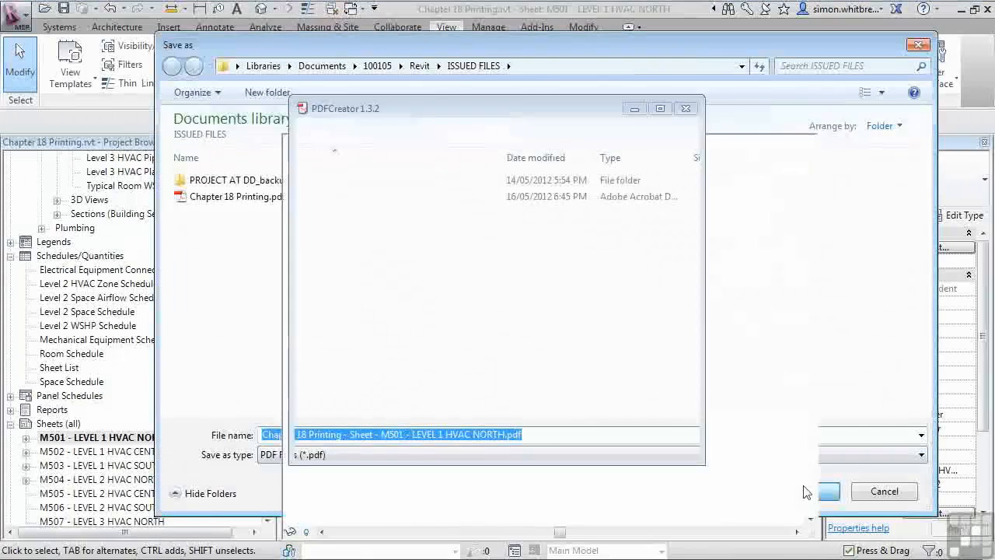
click(650, 450)
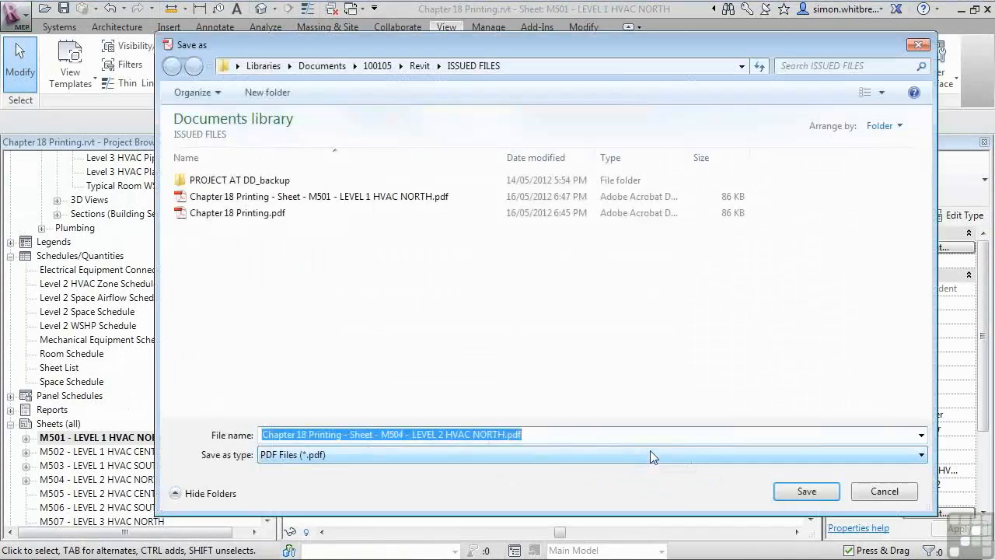
click(805, 491)
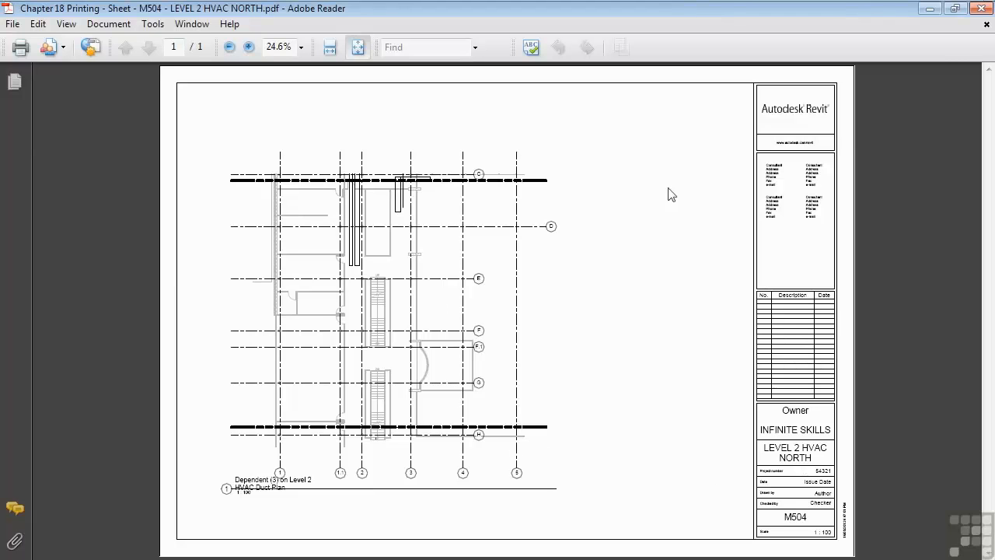
Close the M504 PDF, save the M507 sheet PDF in ISSUED FILES, and close it after viewing
click(979, 9)
click(671, 445)
key(Return)
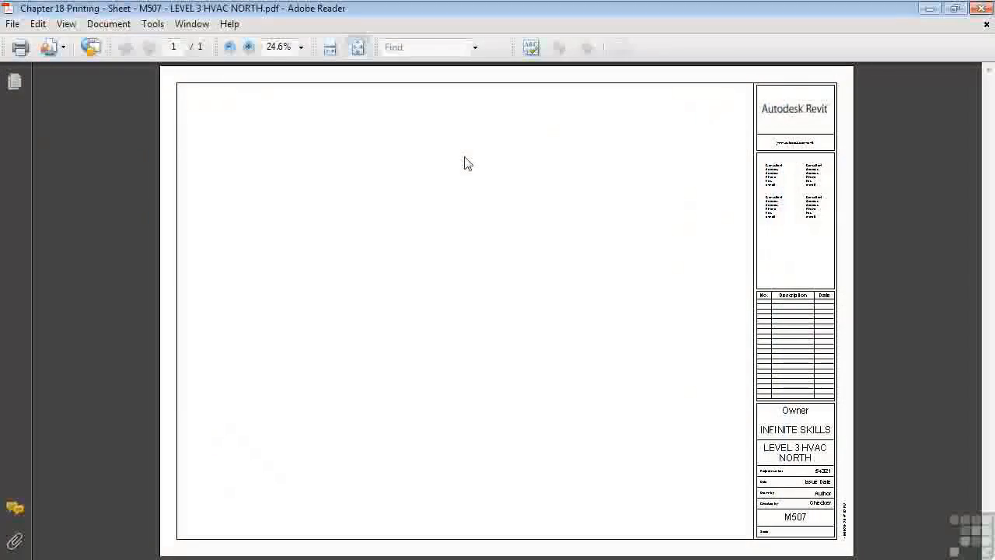
click(981, 8)
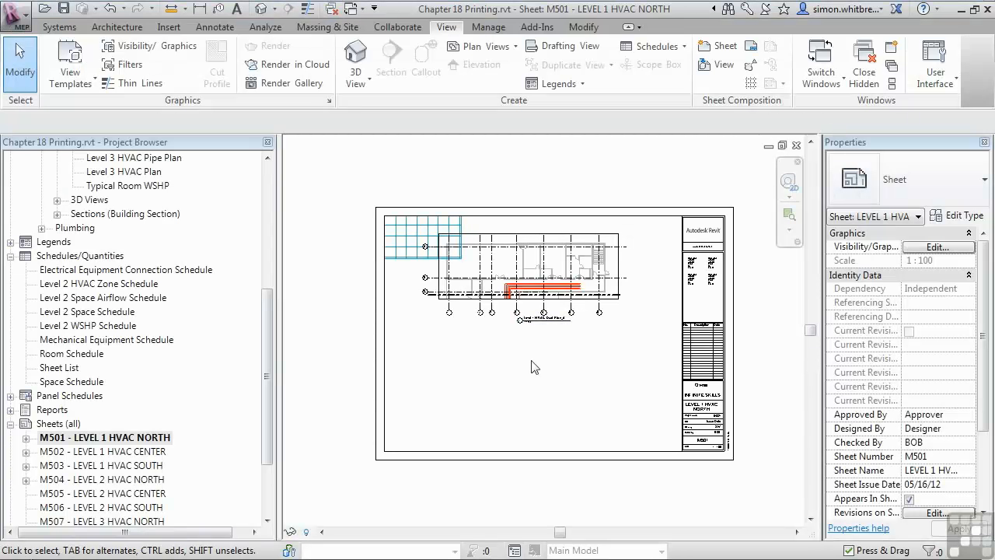
Reopen the print settings and review which sheets the saved North Check Set includes, with views hidden from the list
click(16, 14)
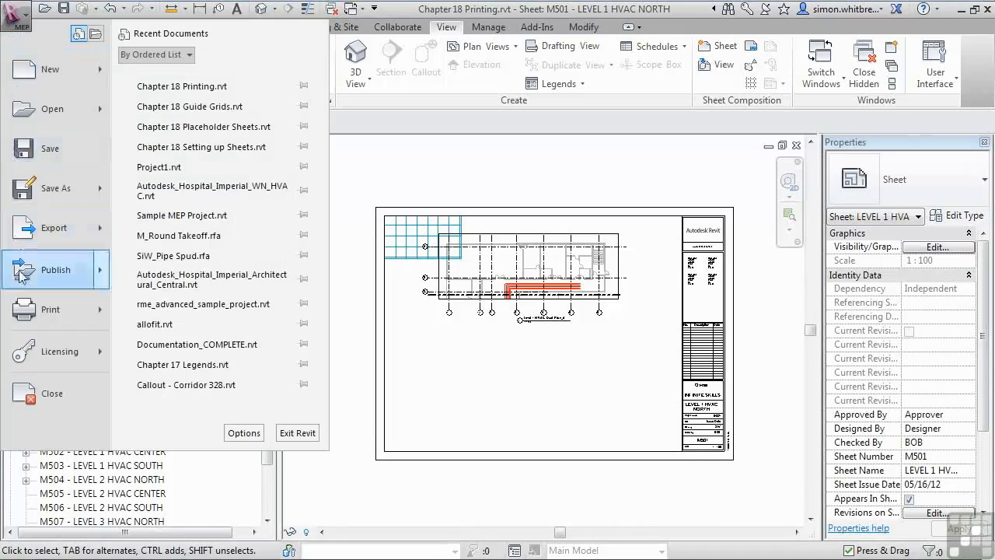
click(43, 315)
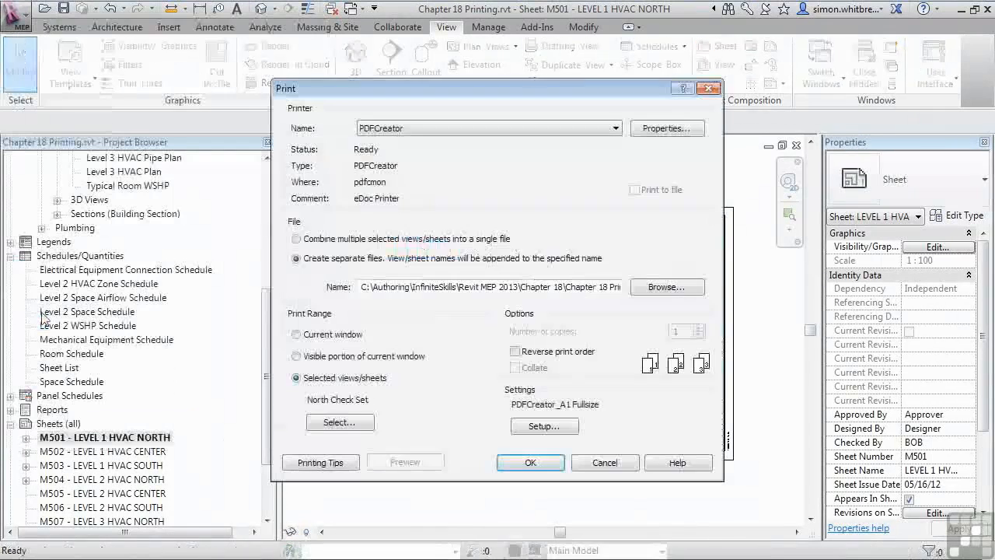
click(339, 422)
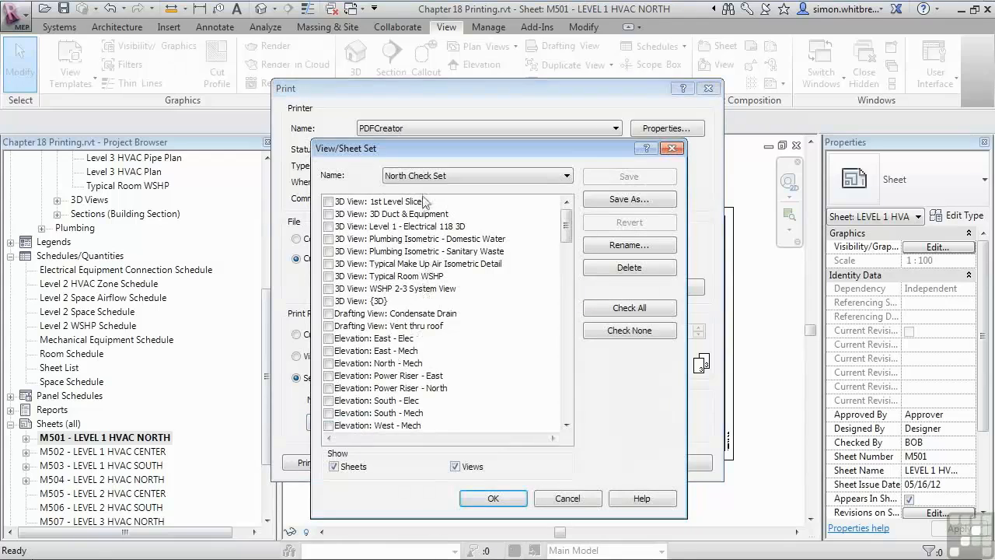
click(527, 177)
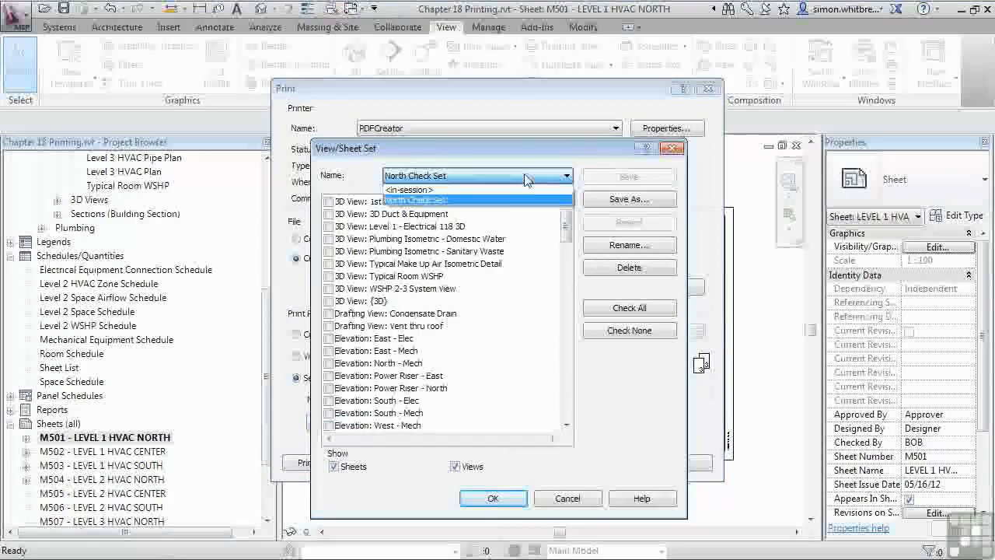
click(509, 200)
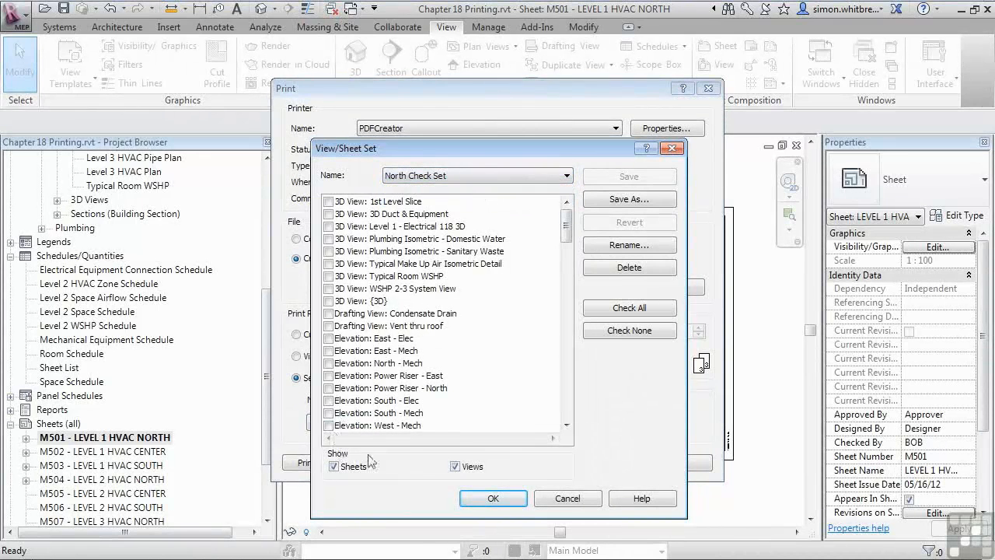
click(454, 467)
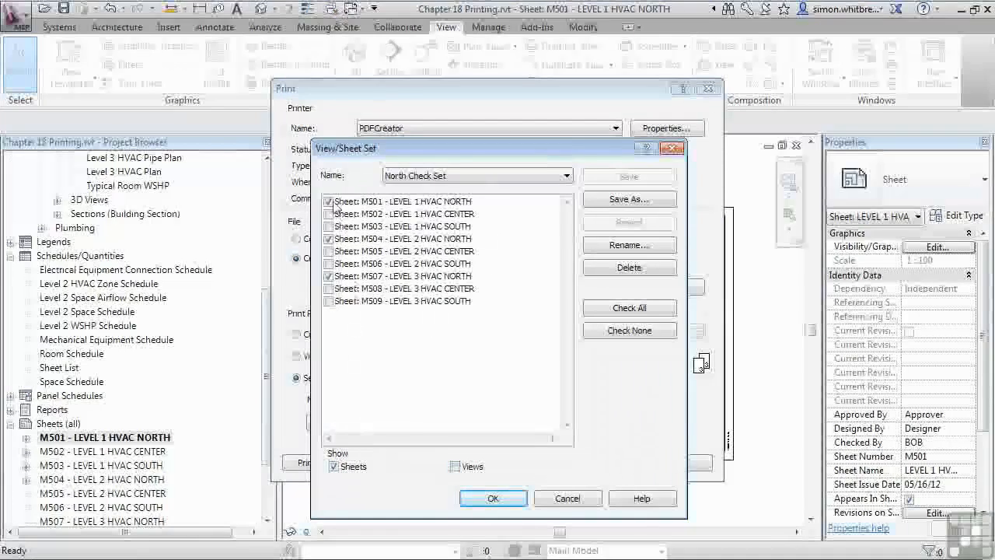
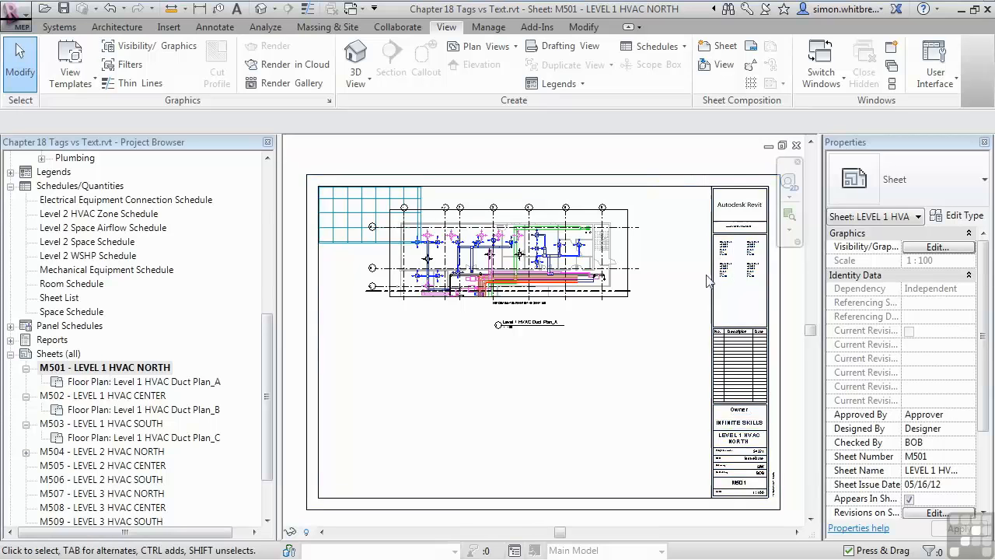
Add a 2.5mm Arial text note between the plan and title block on M501, reading "CHECK ALL DIMENSIONS ON SITE" and "DO NOT SCALE"
middle_drag(685, 244, 547, 288)
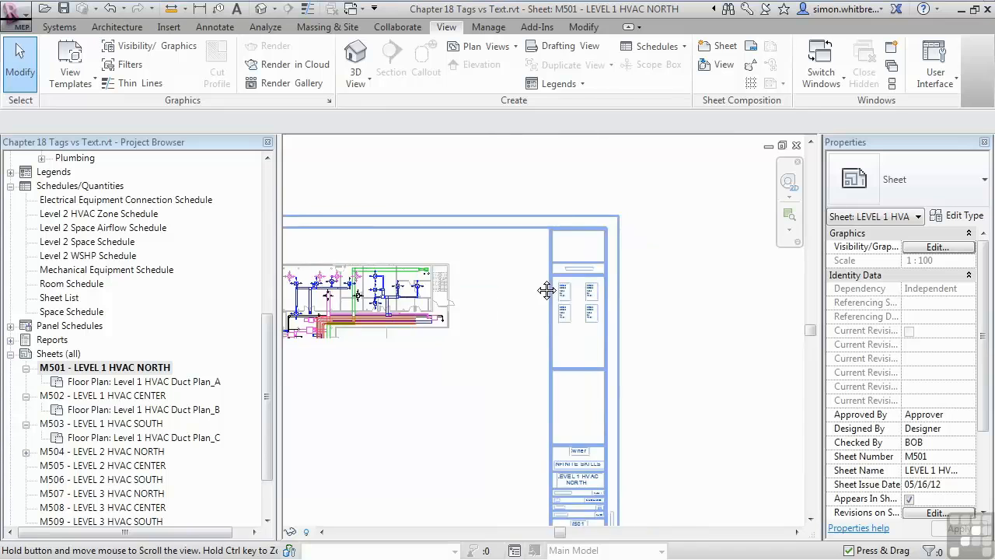
scroll(524, 306, up, 3)
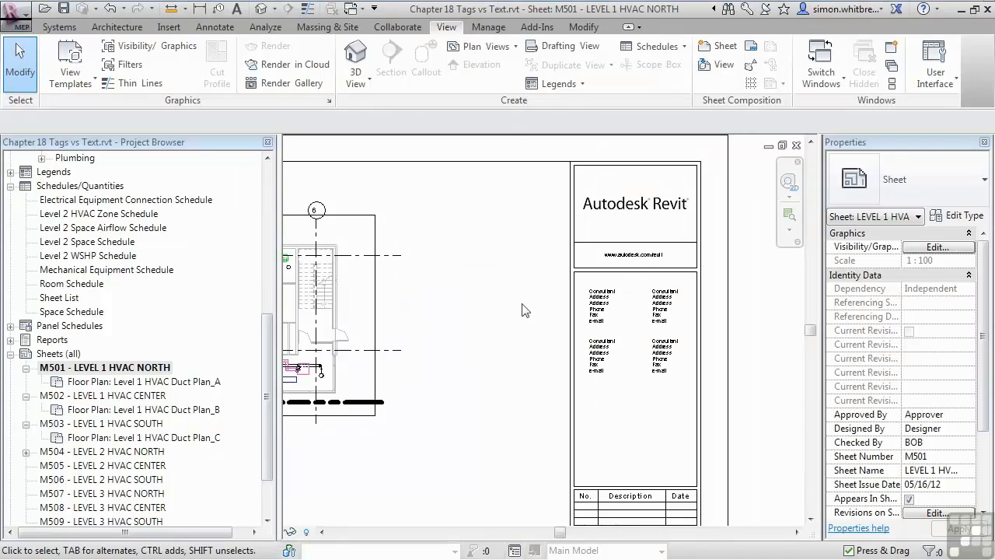
click(215, 30)
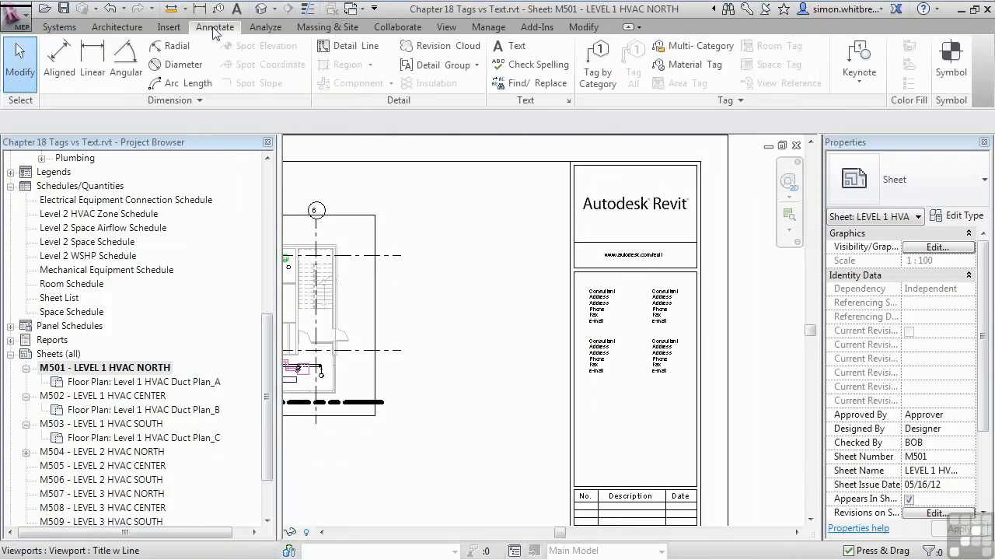
click(510, 48)
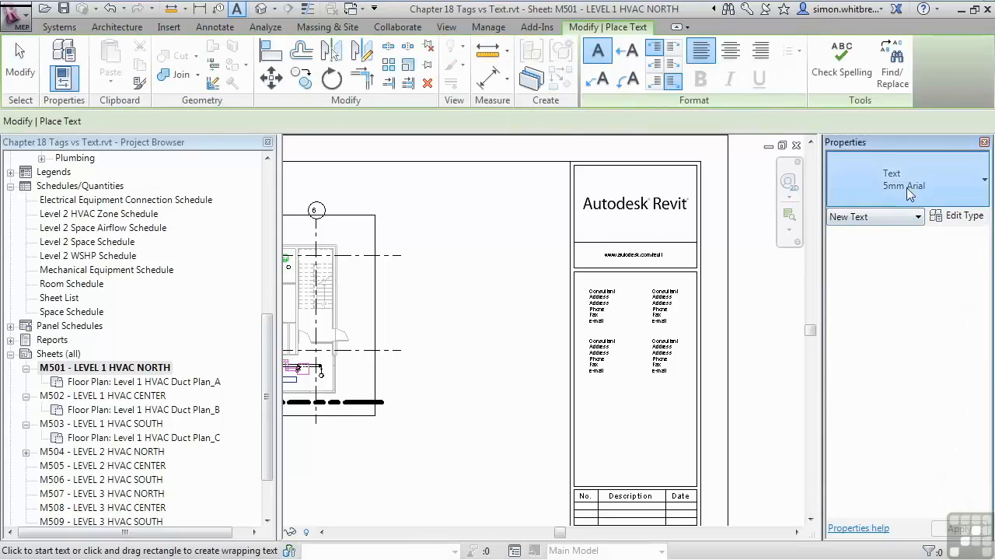
click(907, 194)
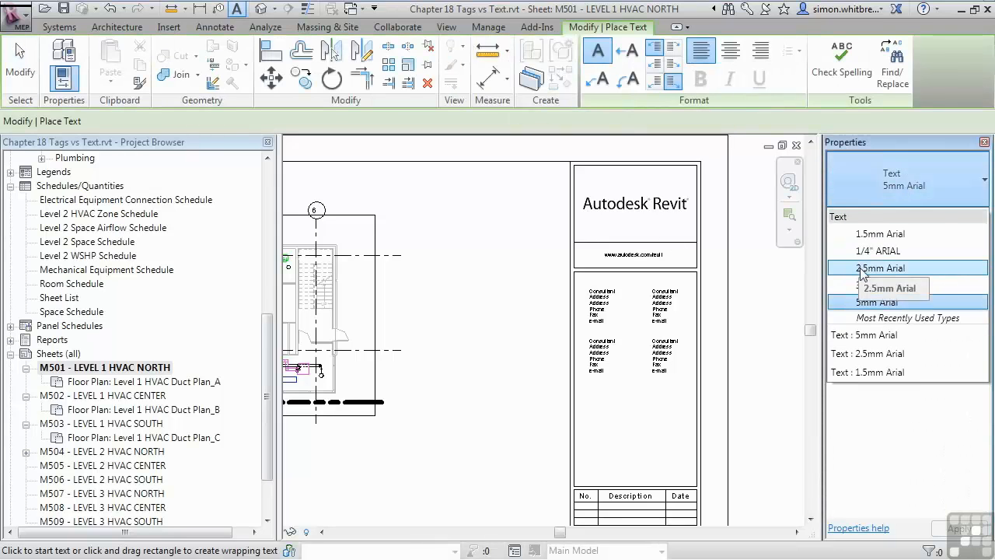
click(861, 270)
click(432, 188)
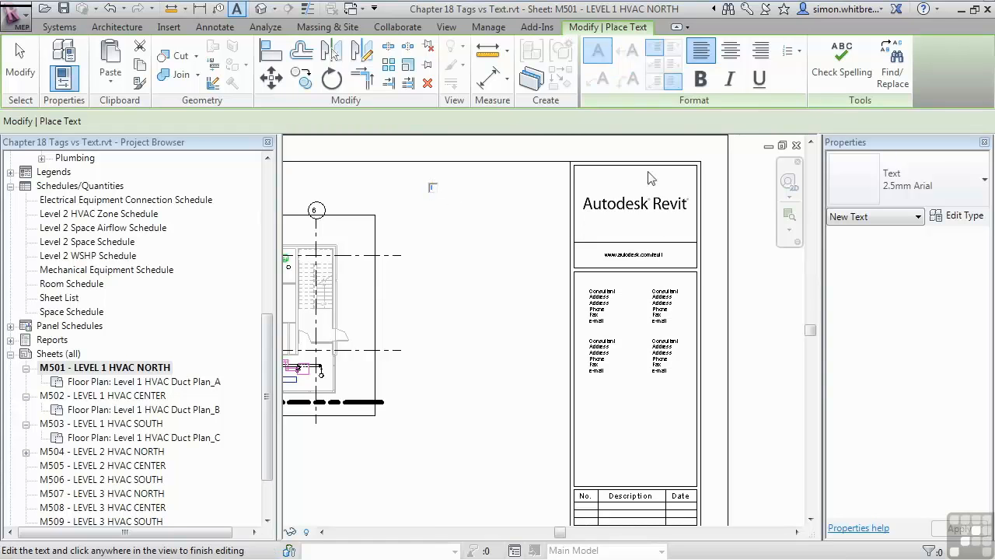
click(793, 51)
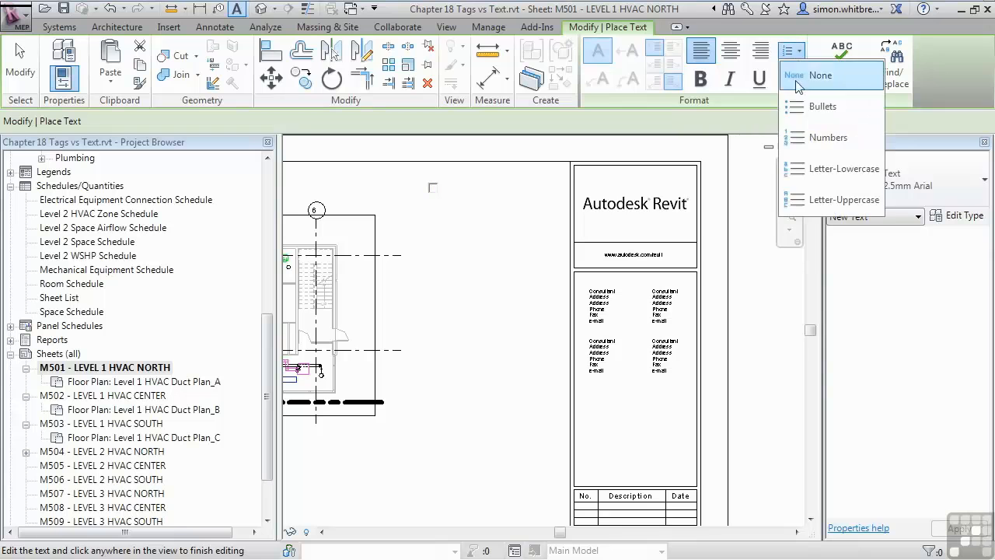
click(822, 140)
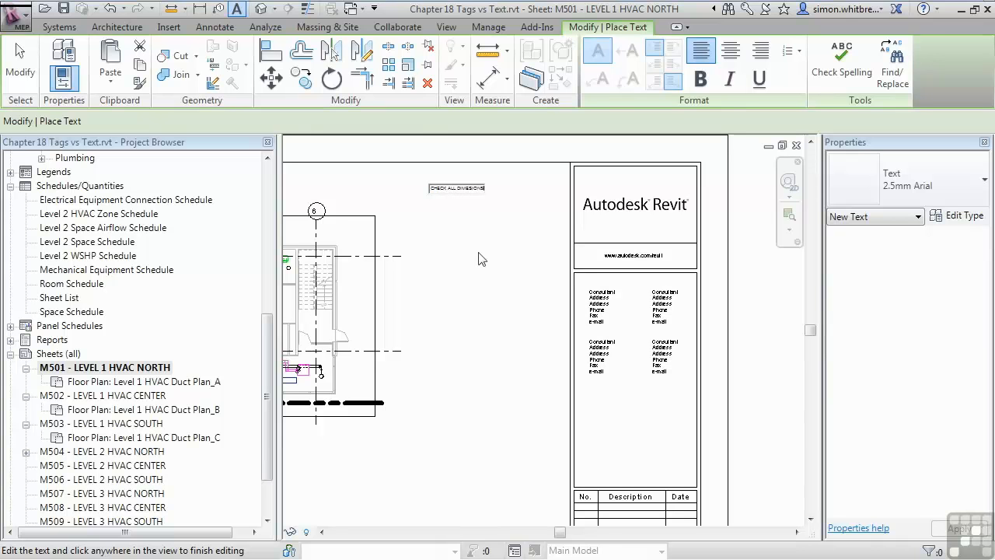
text(SI)
click(480, 259)
key(Escape)
key(Escape)
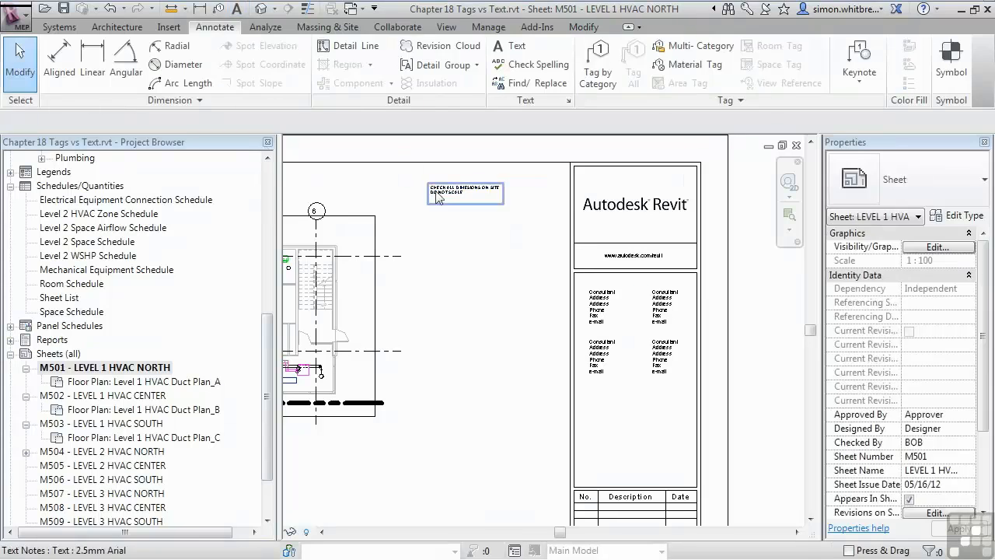
Apply Numbers list formatting to both lines of the text note on sheet M501
click(447, 193)
click(447, 193)
click(826, 50)
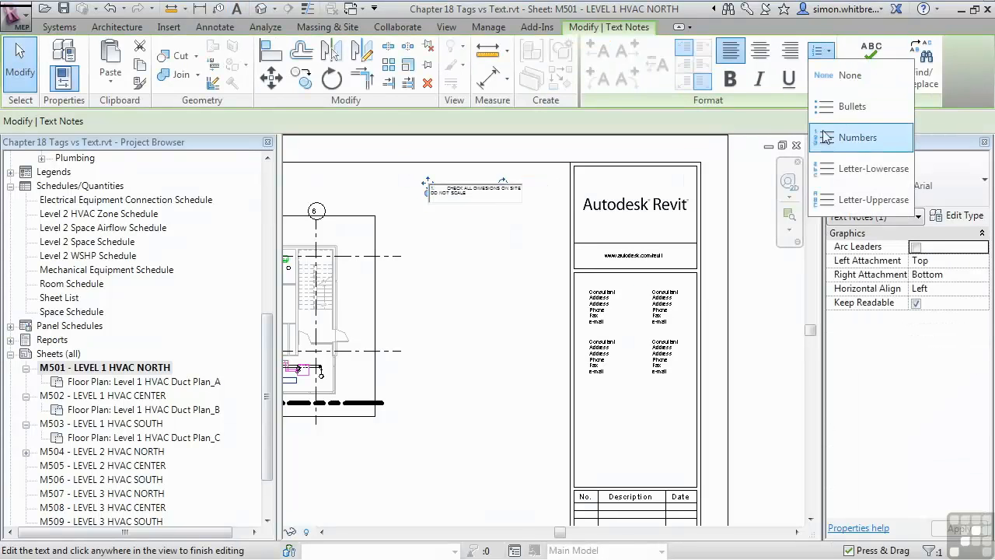
click(844, 136)
click(454, 279)
Correct the spelling of "DIMENSIONS" in the first line of the numbered note
scroll(447, 176, up, 4)
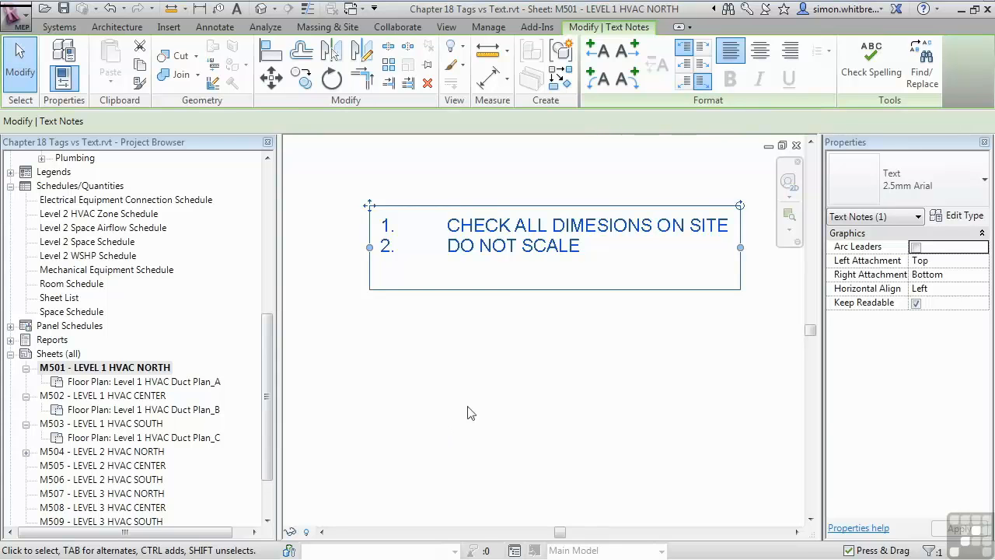
click(591, 231)
text(N)
key(ctrl+a)
click(619, 411)
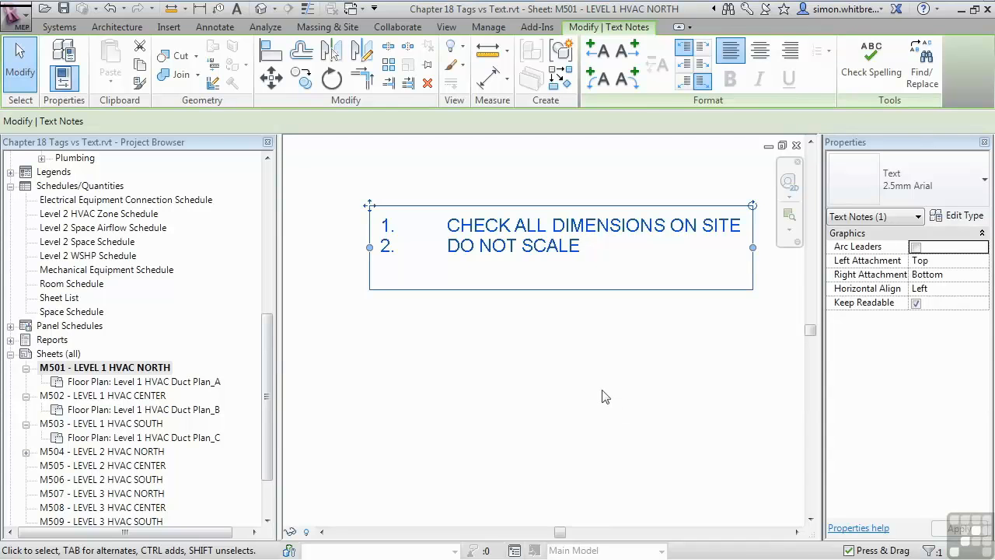
scroll(596, 363, down, 3)
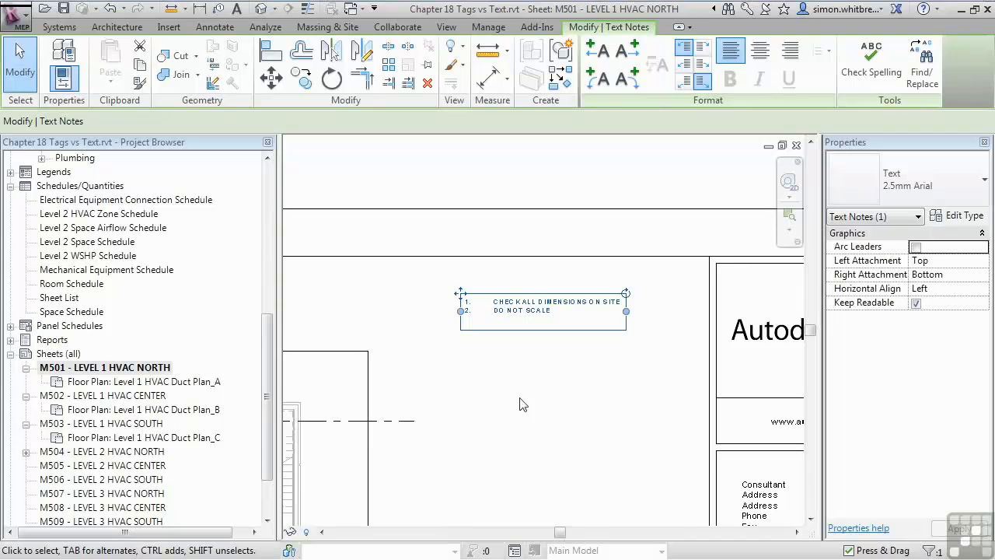
scroll(523, 405, down, 2)
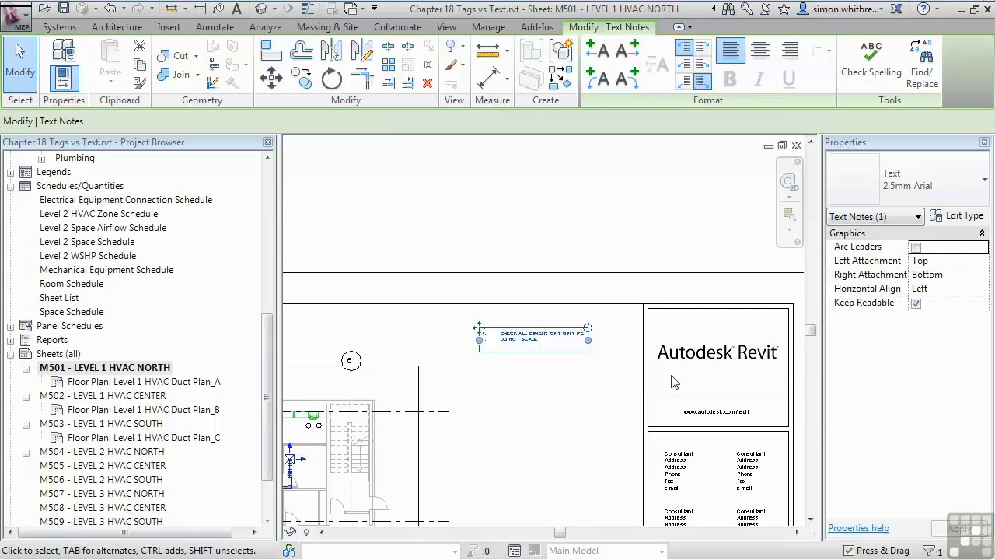
Open the Level 1 HVAC Duct Plan from the Mechanical documentation floor plans
drag(269, 352, 270, 201)
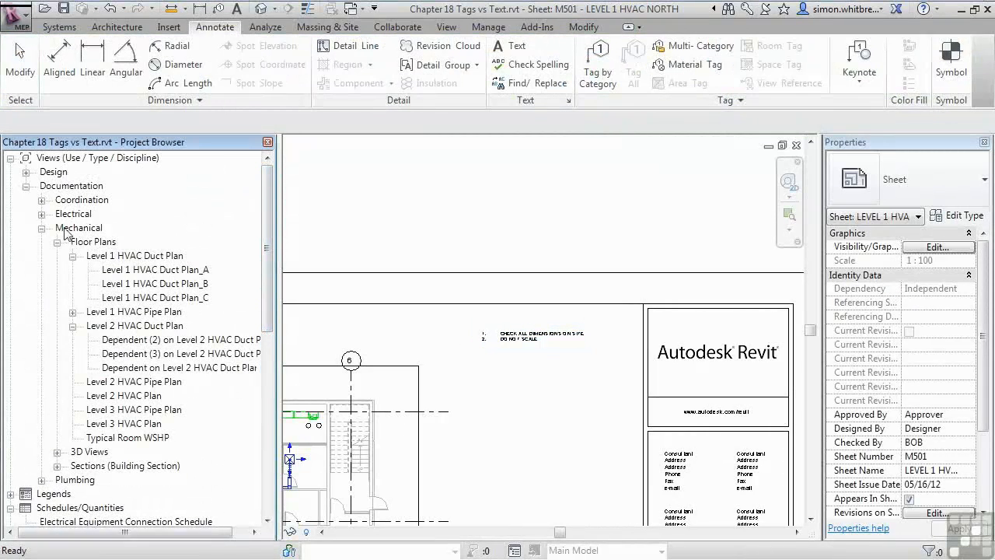
click(136, 256)
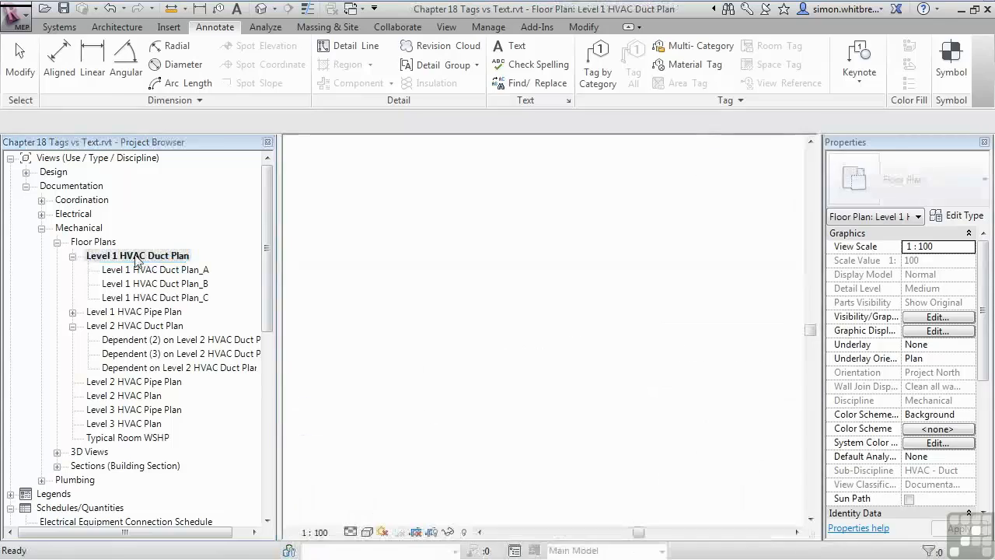
double_click(134, 257)
Tag the northwest magenta air terminal by category, using a horizontal tag with an attached-end leader
scroll(444, 190, up, 5)
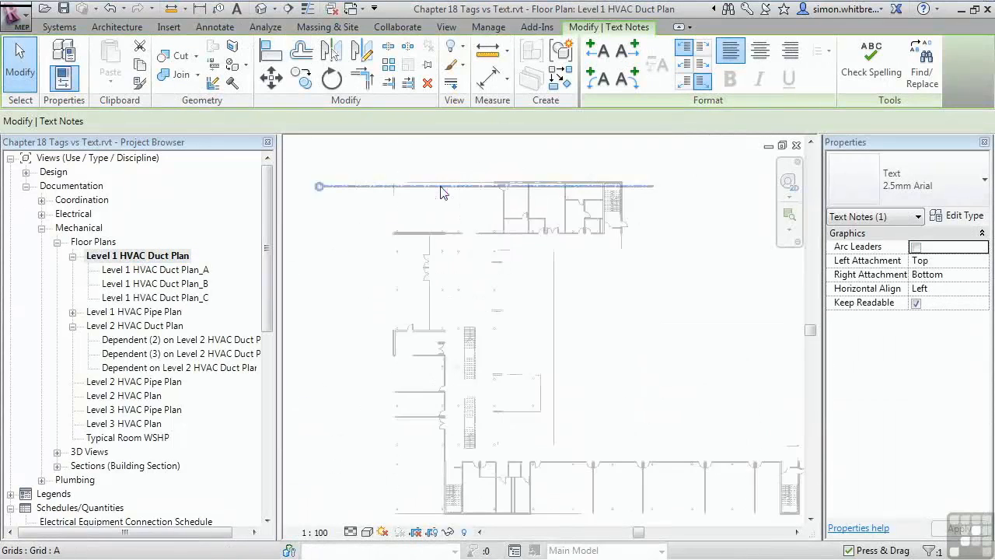
scroll(420, 223, up, 2)
middle_drag(325, 318, 375, 321)
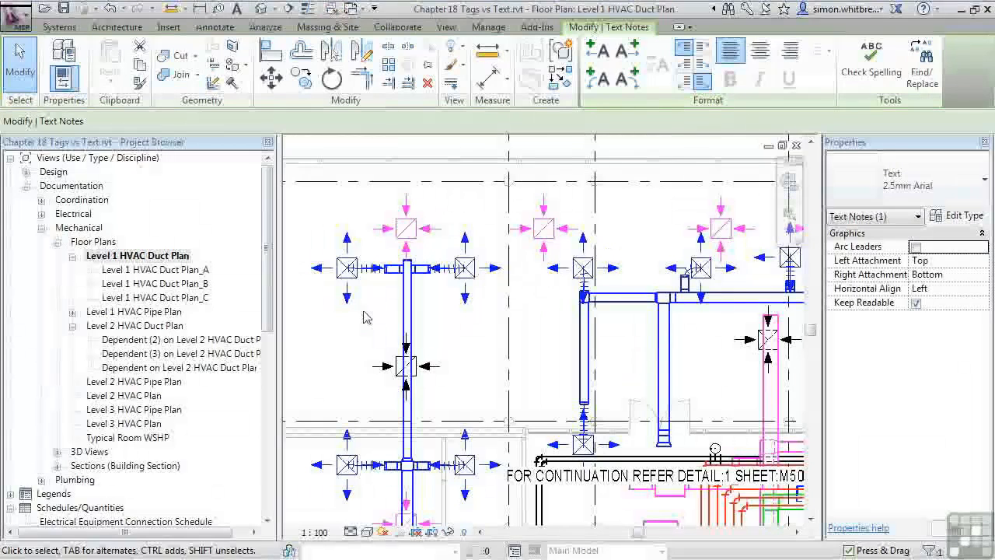
scroll(326, 204, up, 2)
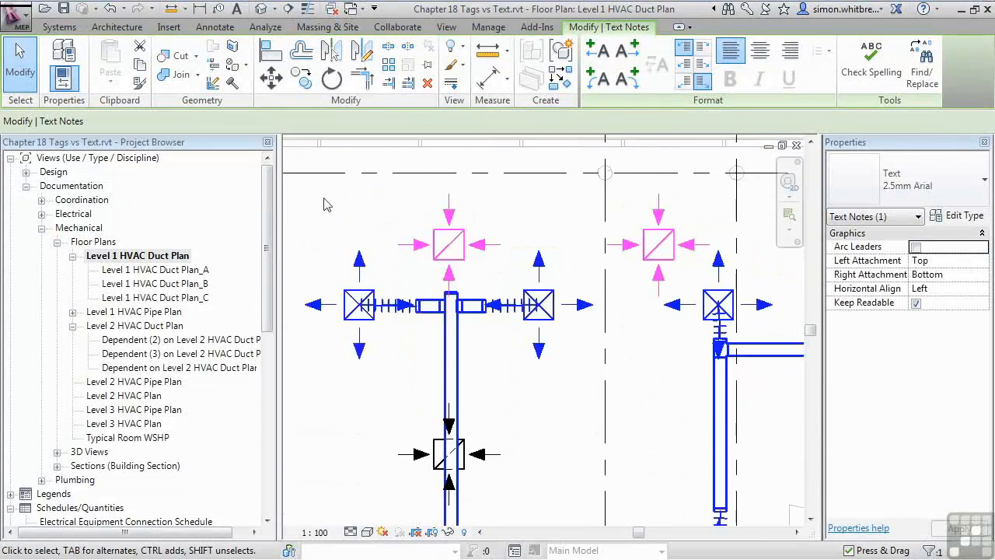
scroll(327, 205, up, 1)
click(214, 28)
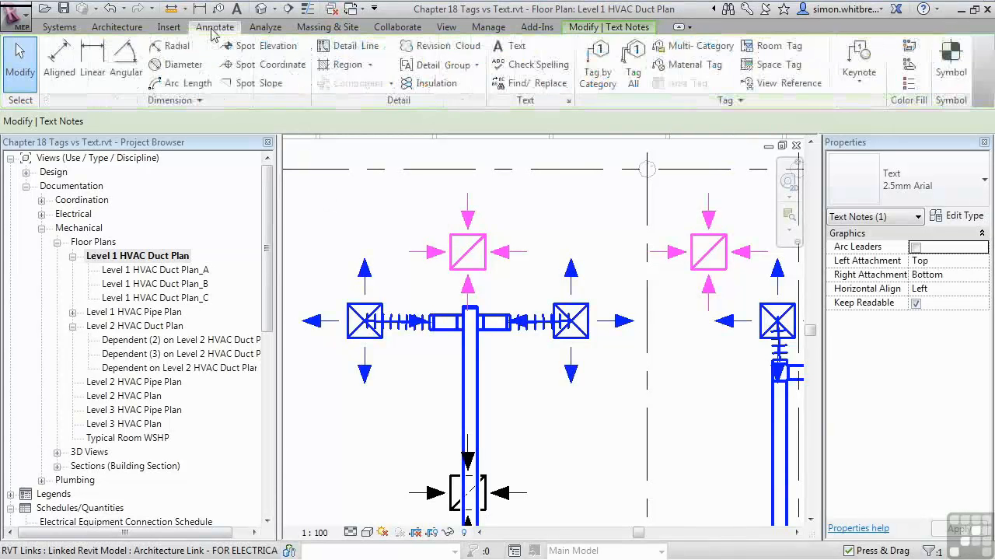
click(600, 81)
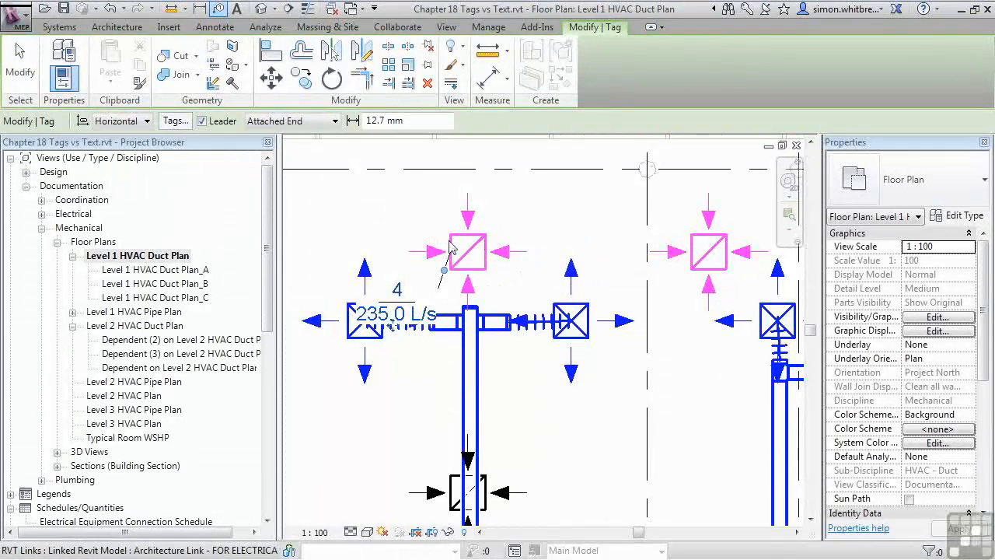
Tag the blue supply diffuser at the east end of the first branch with a Free End leader, placing the tag above it
click(269, 124)
click(265, 141)
click(574, 319)
click(583, 220)
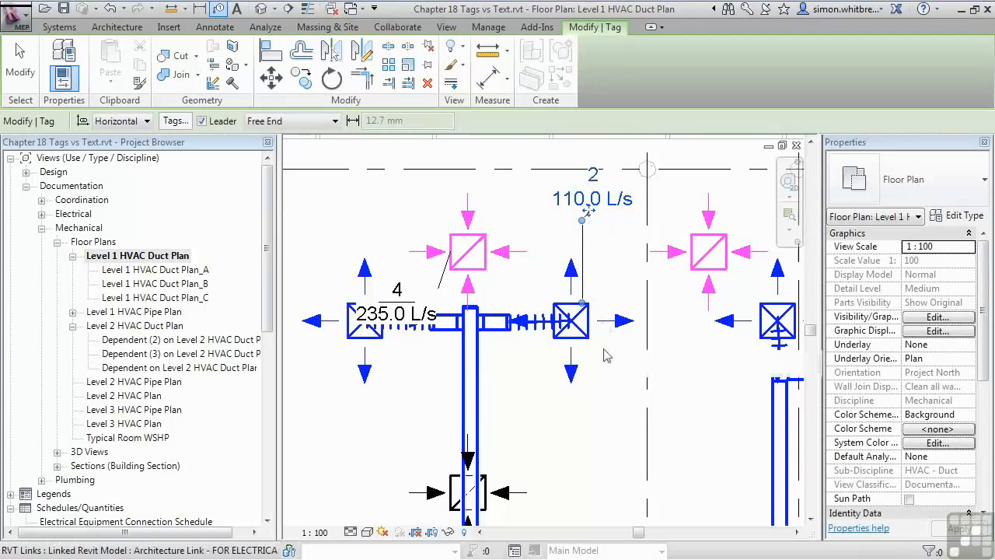
Review which tag families are loaded for the Air Terminals category
click(174, 122)
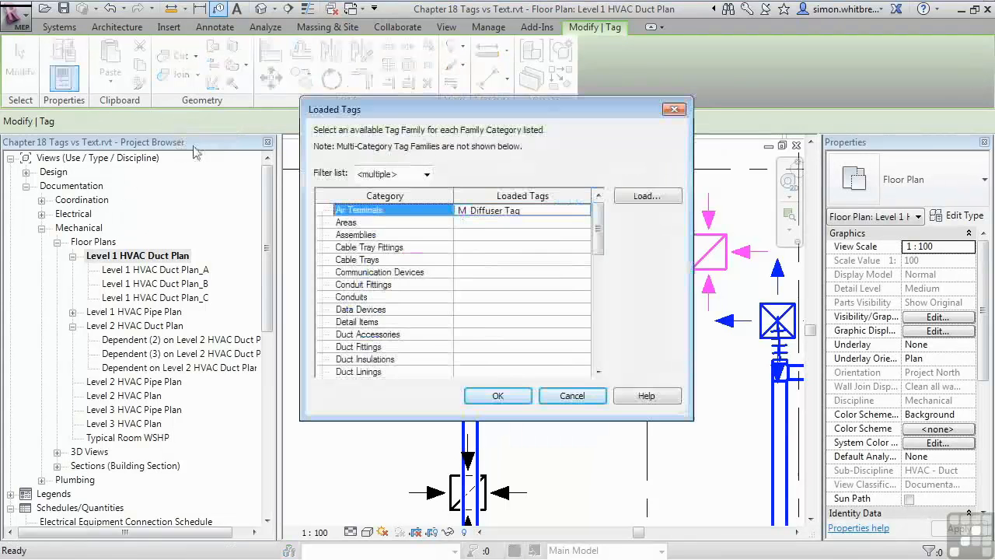
click(588, 214)
click(517, 238)
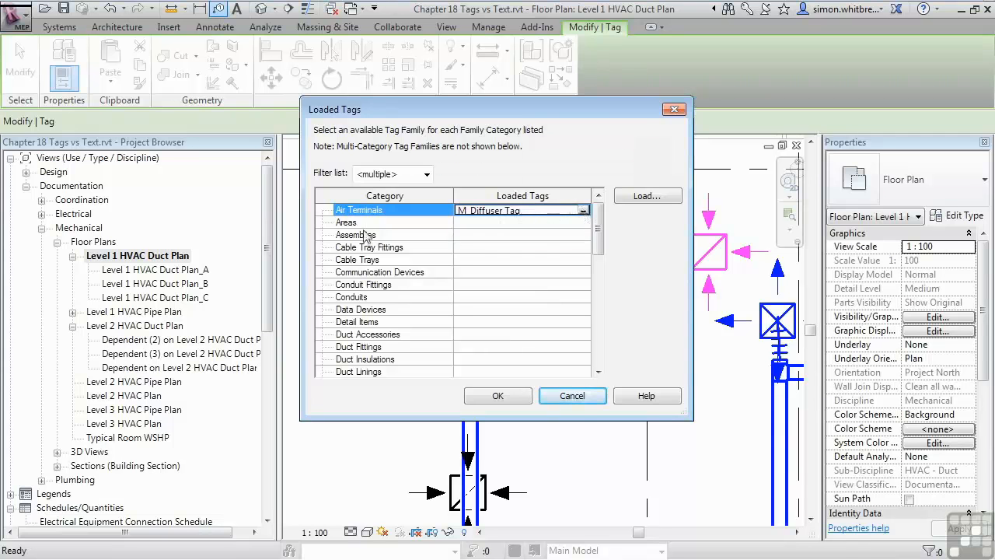
click(482, 296)
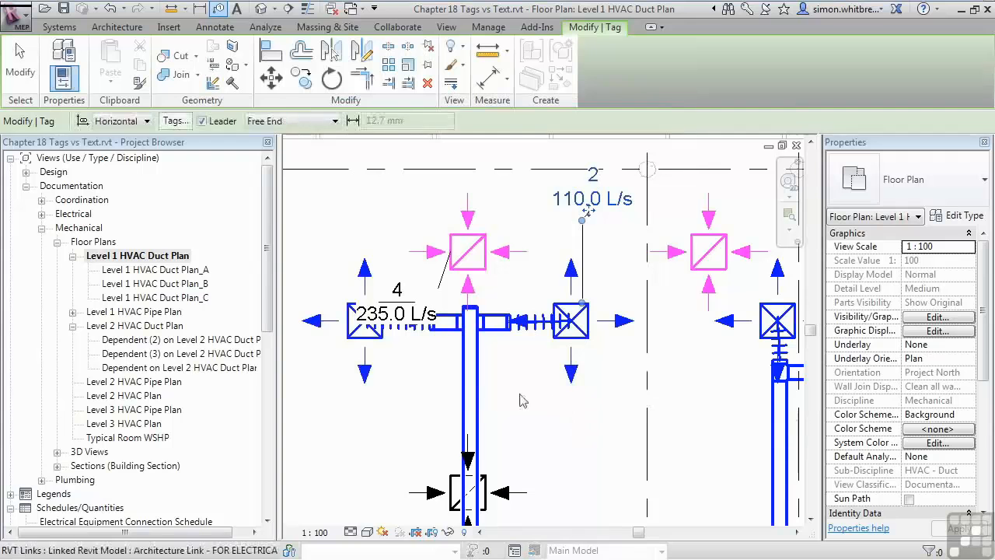
Tag the next supply diffuser to the east without a leader and move its tag above the diffuser
click(201, 122)
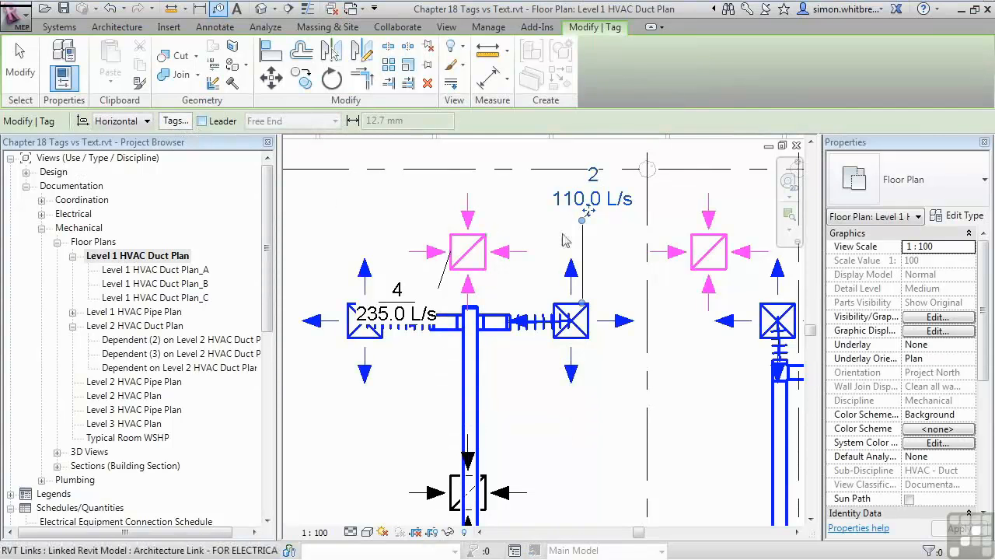
click(778, 320)
scroll(620, 379, down, 3)
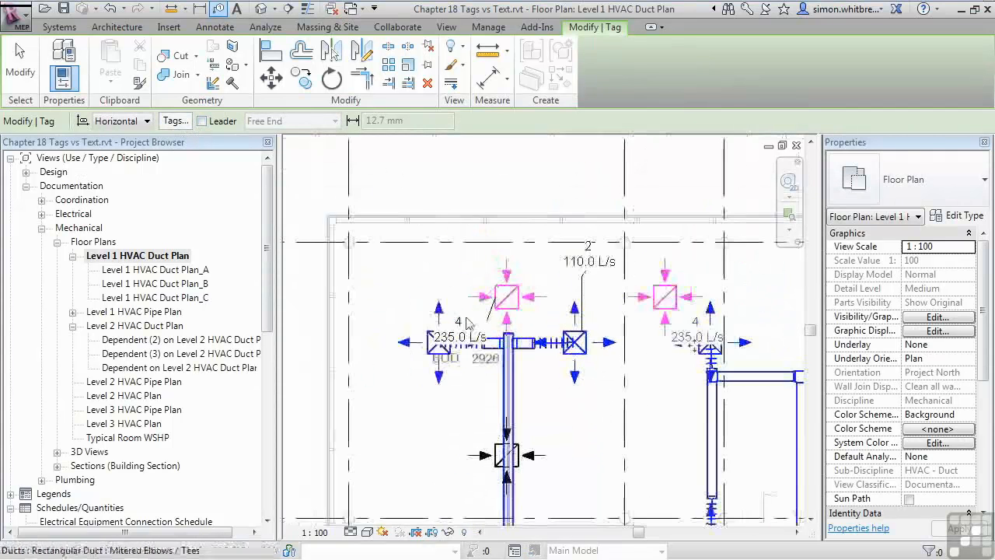
click(35, 81)
click(694, 342)
drag(694, 342, 692, 257)
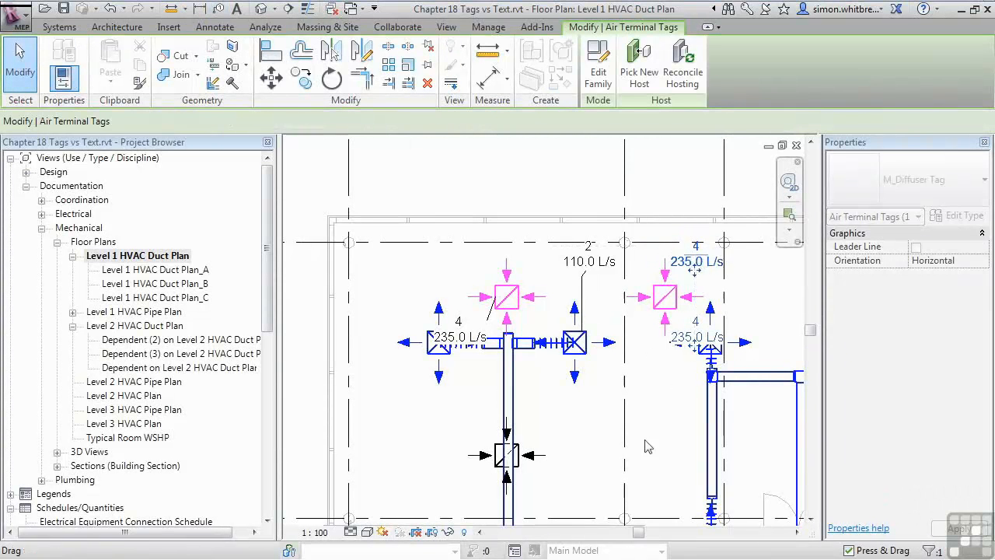
Tag the horizontal supply duct east of the tee without a leader and move the tag just below the duct
scroll(622, 350, down, 2)
middle_drag(622, 350, 577, 399)
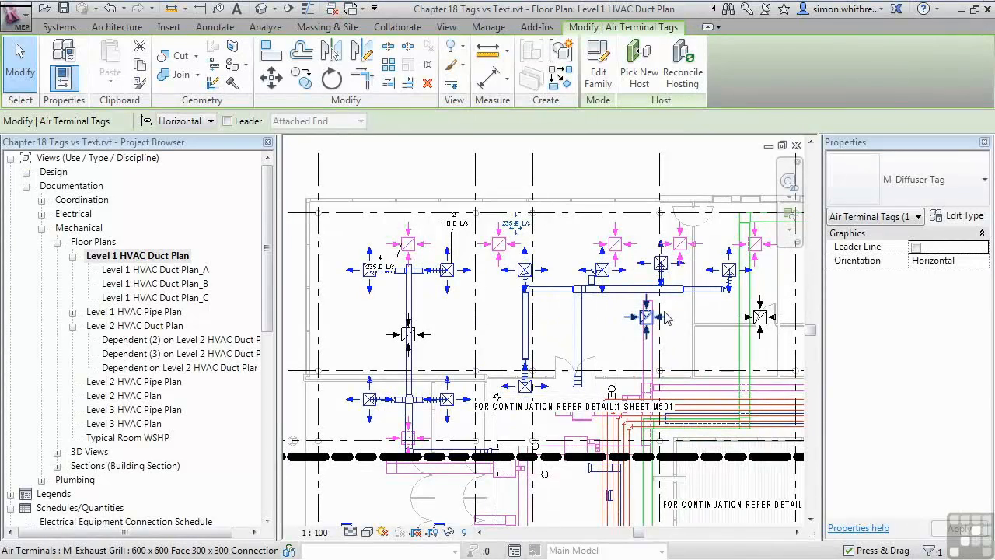
click(215, 26)
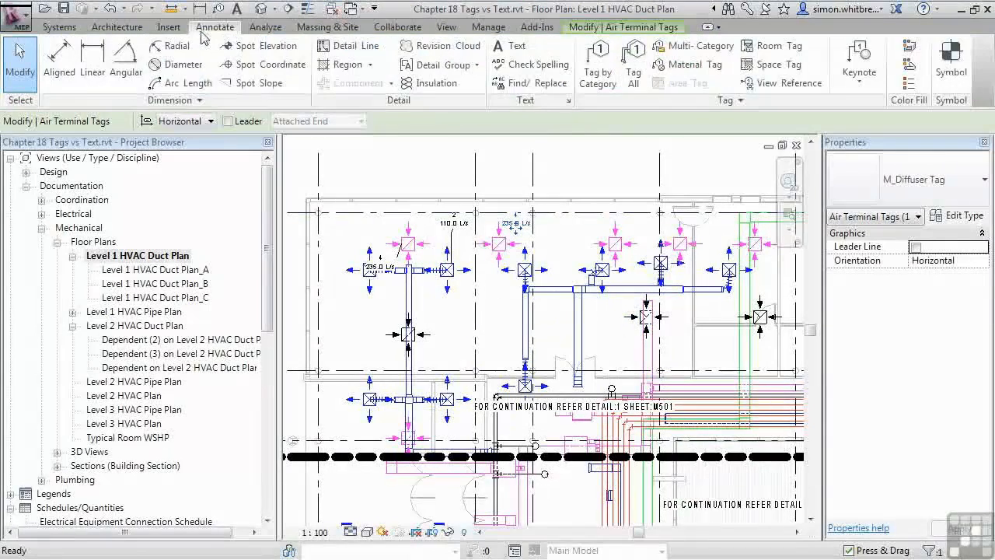
click(606, 87)
click(638, 294)
key(Escape)
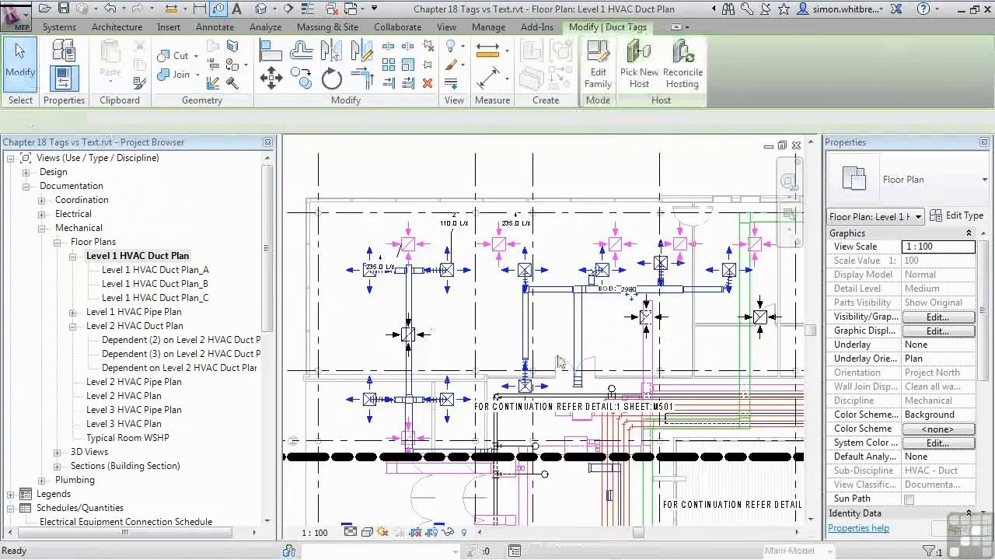
click(618, 290)
scroll(621, 302, up, 4)
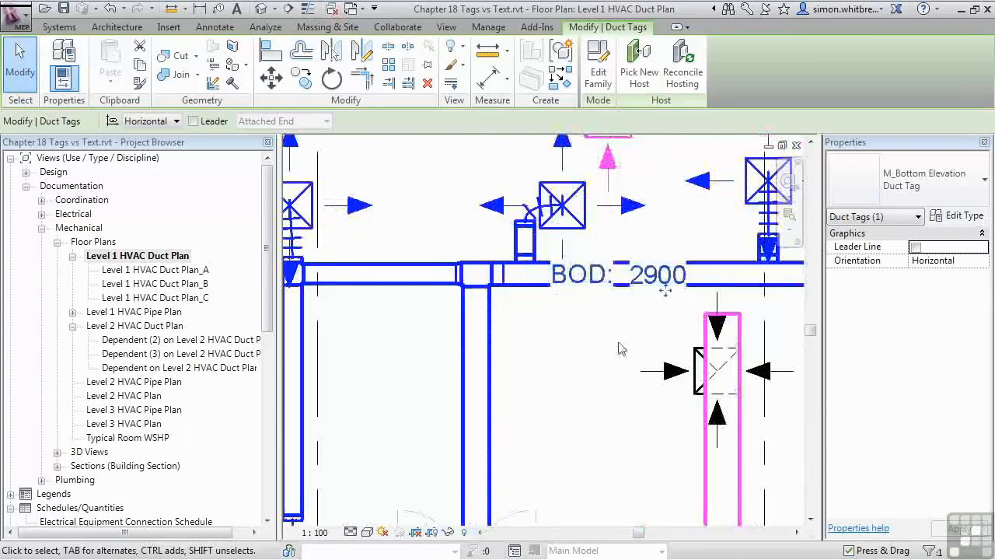
drag(665, 295, 664, 325)
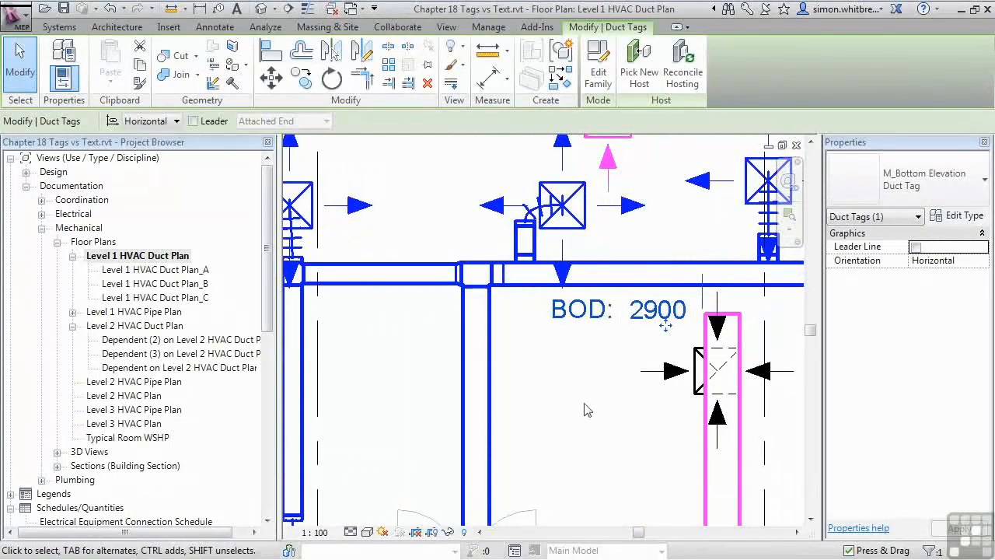
Change the duct tag's type to M_Duct Size Tag and reposition it beneath the duct
click(922, 188)
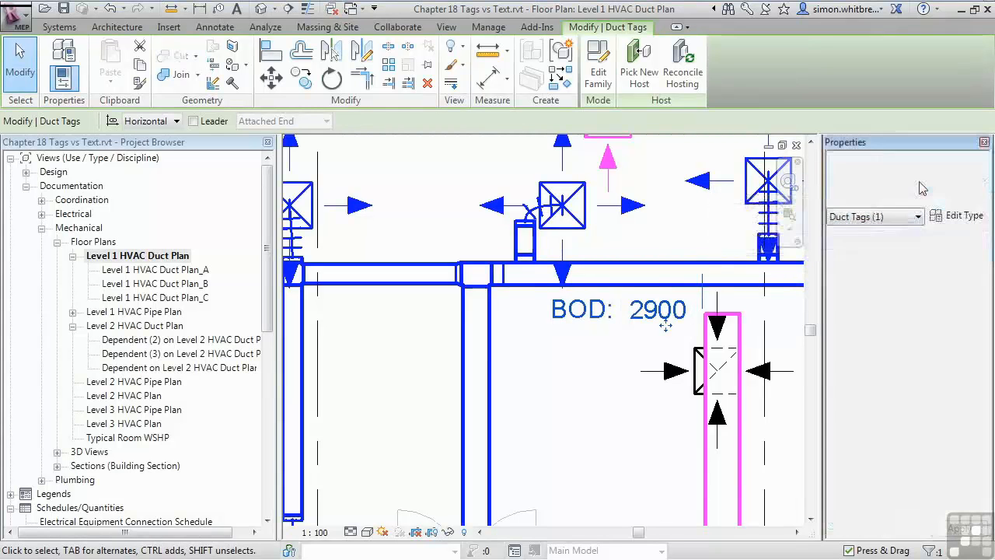
click(887, 269)
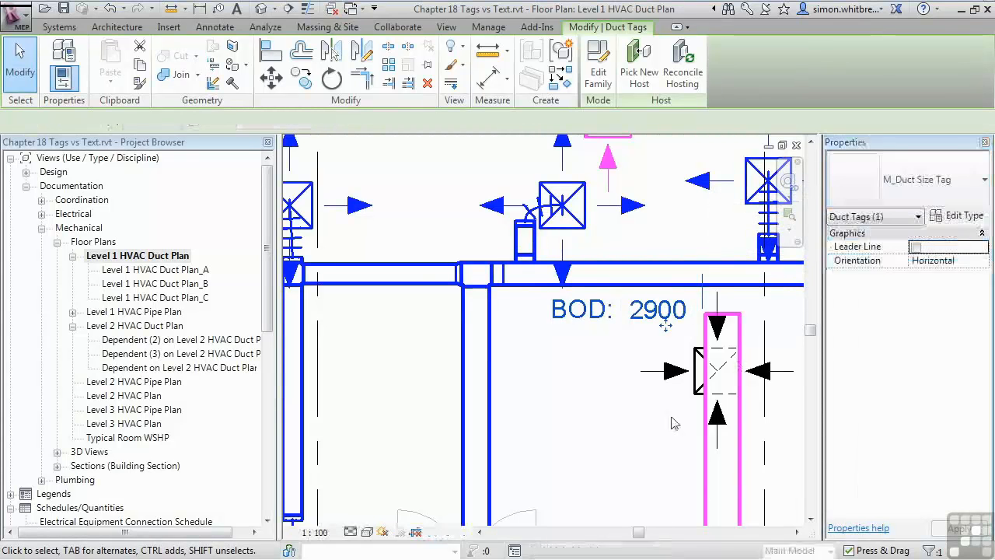
drag(699, 327, 652, 320)
click(595, 399)
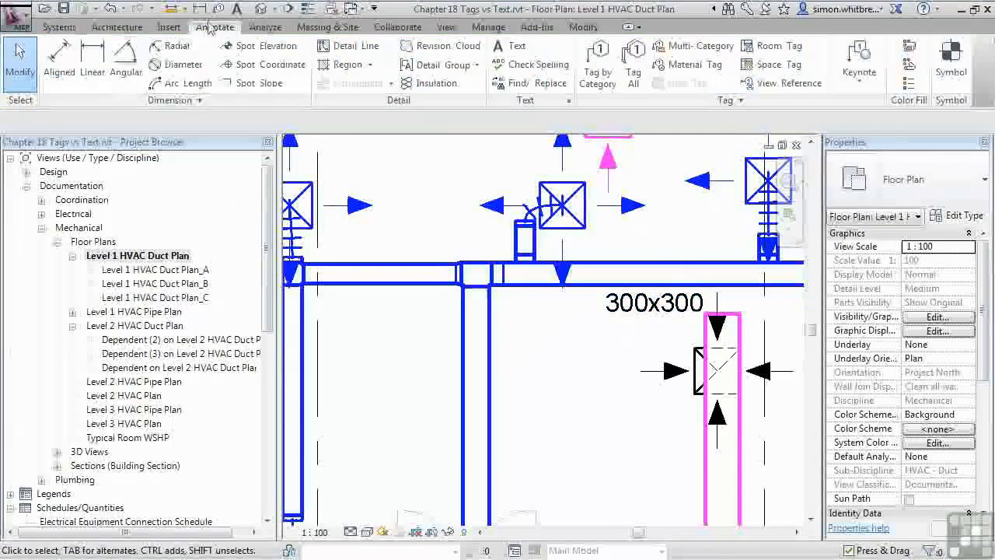
Set M_Duct Size Tag as the tag for Ducts/Duct Placeholders and tag the short horizontal duct west of the tee
click(597, 63)
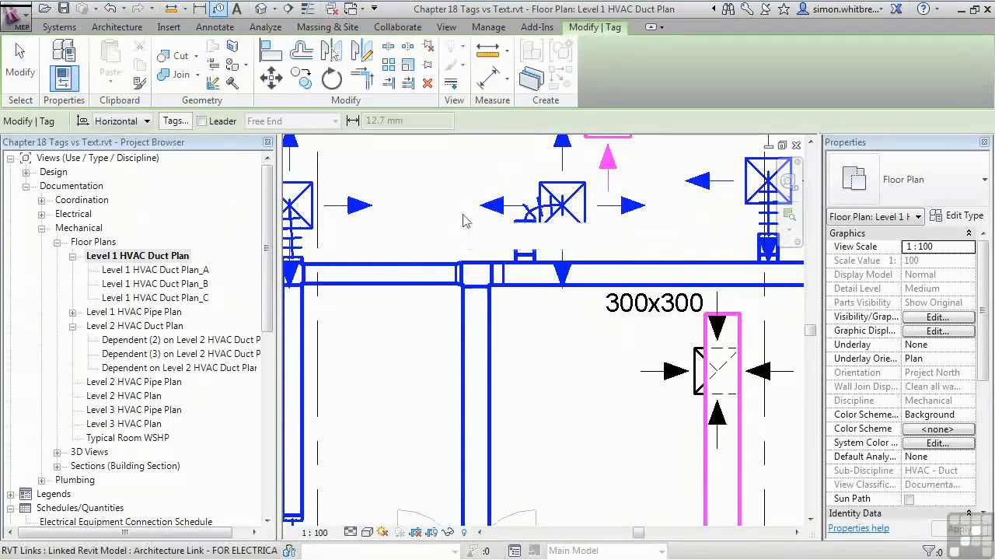
click(176, 122)
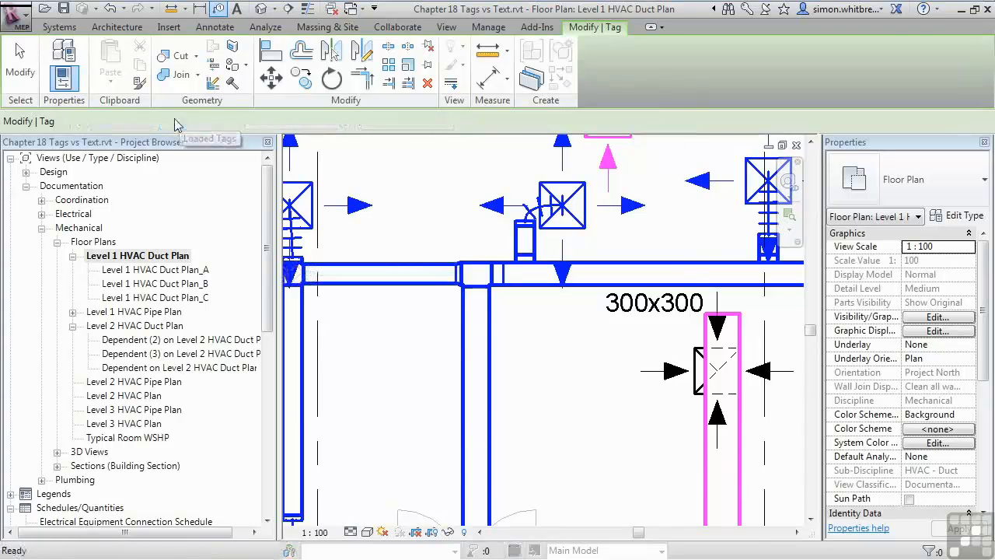
scroll(595, 249, down, 2)
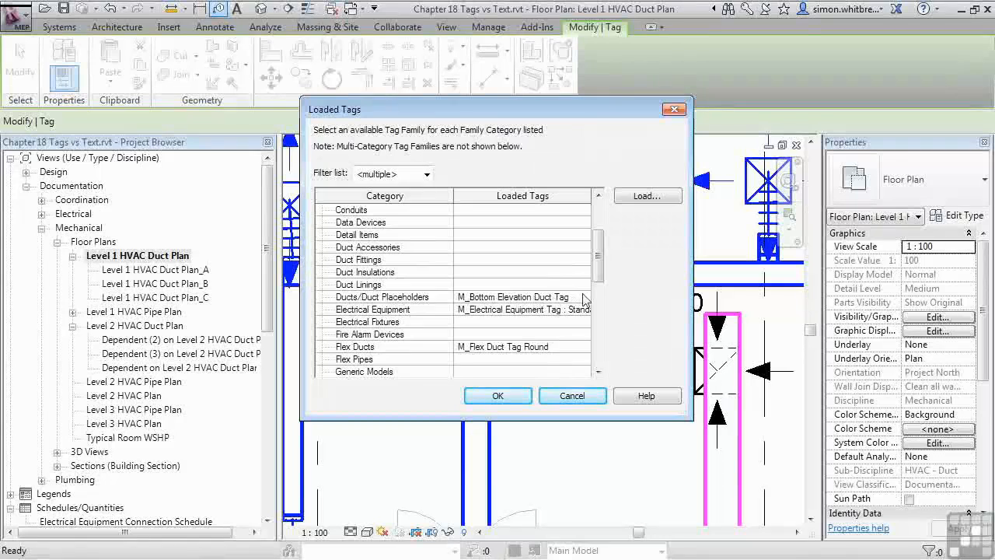
click(583, 298)
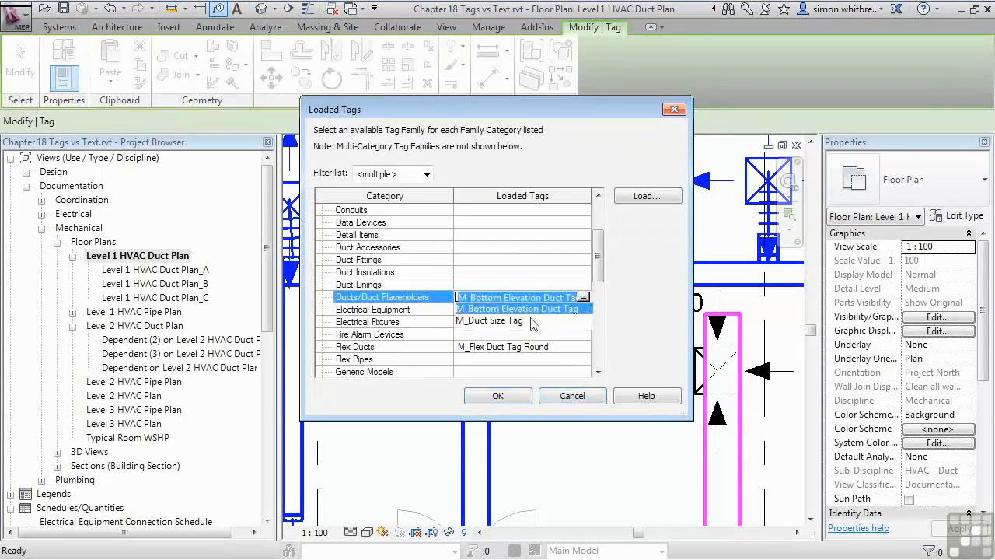
click(472, 322)
click(498, 396)
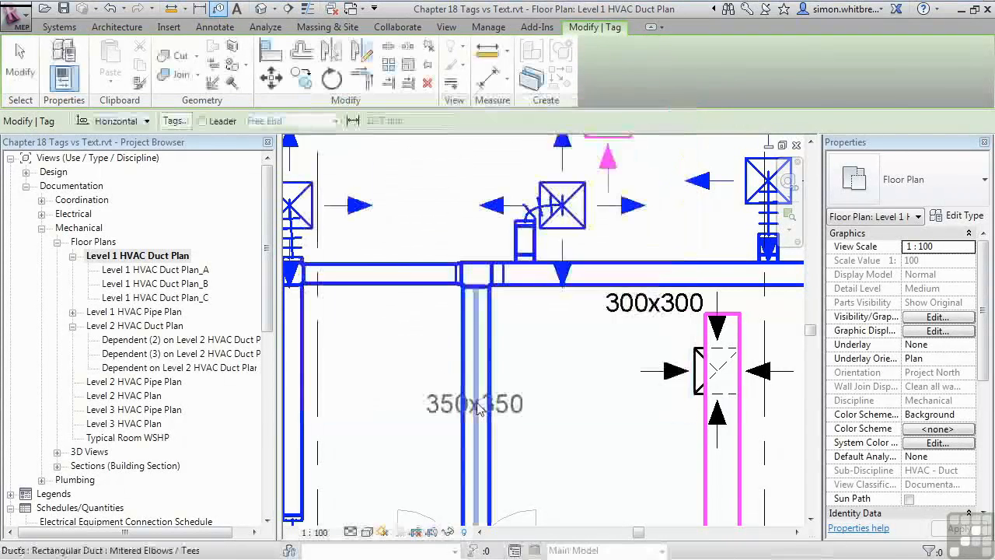
click(375, 278)
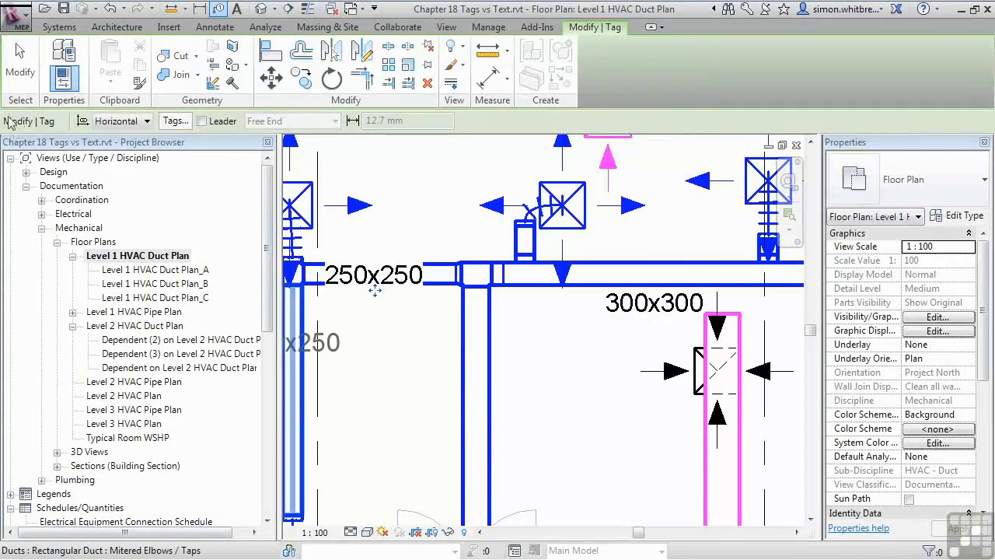
key(Escape)
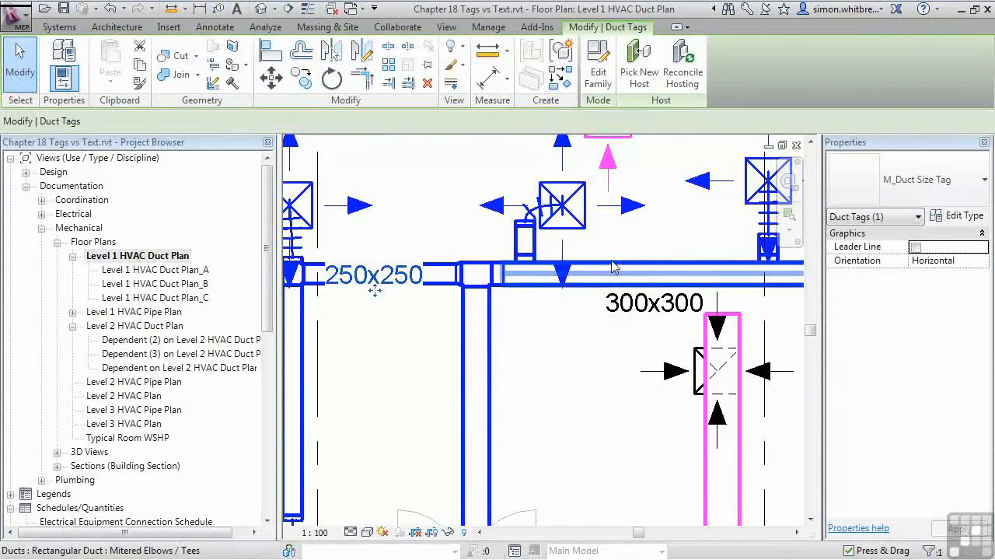
Set the width of the horizontal duct east of the tee to 700, deleting the elements in error, and move its size tag inside the duct
click(622, 274)
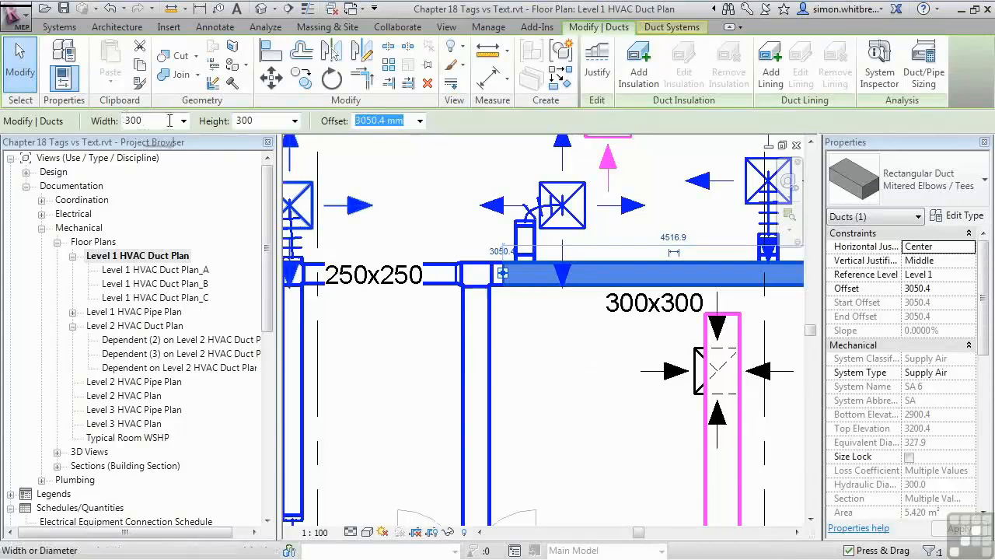
click(184, 121)
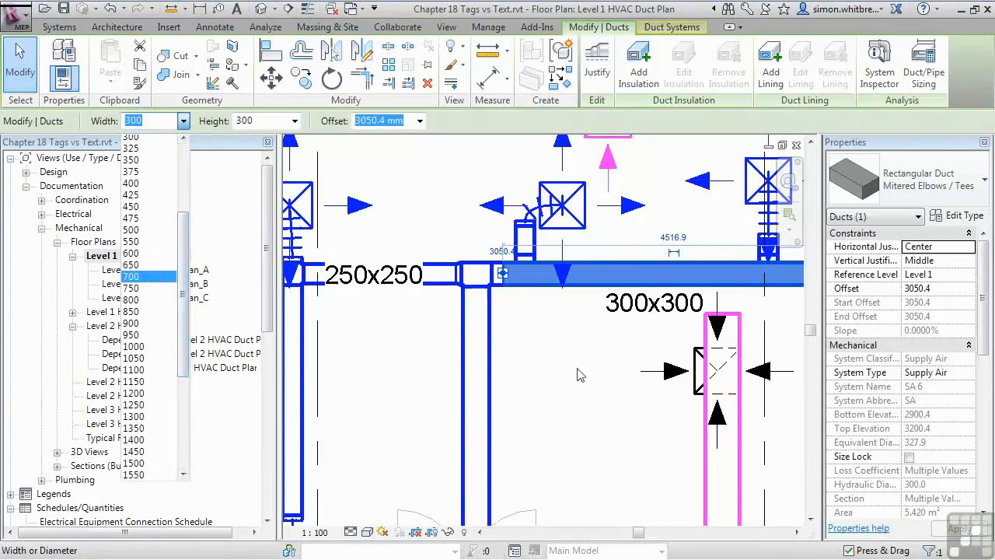
key(Return)
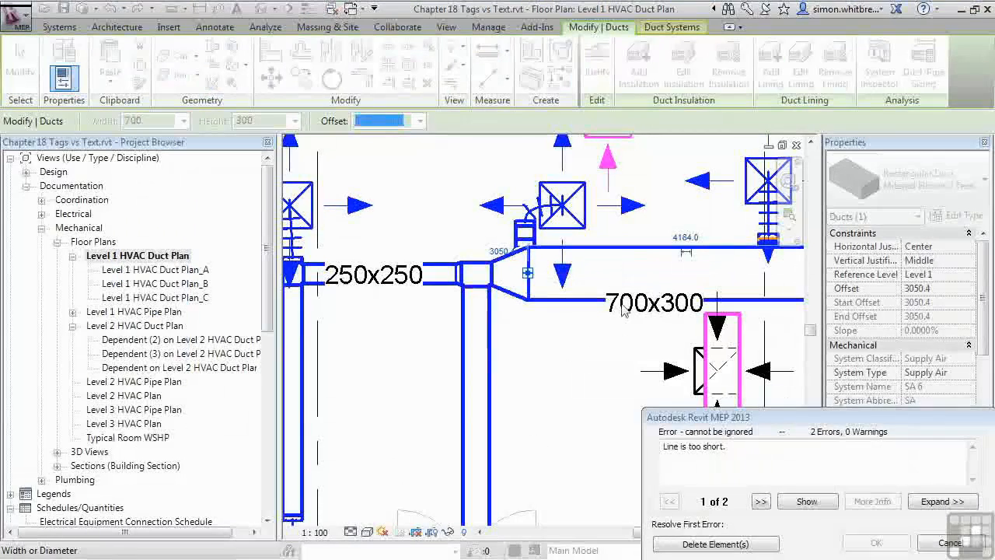
drag(698, 422, 285, 391)
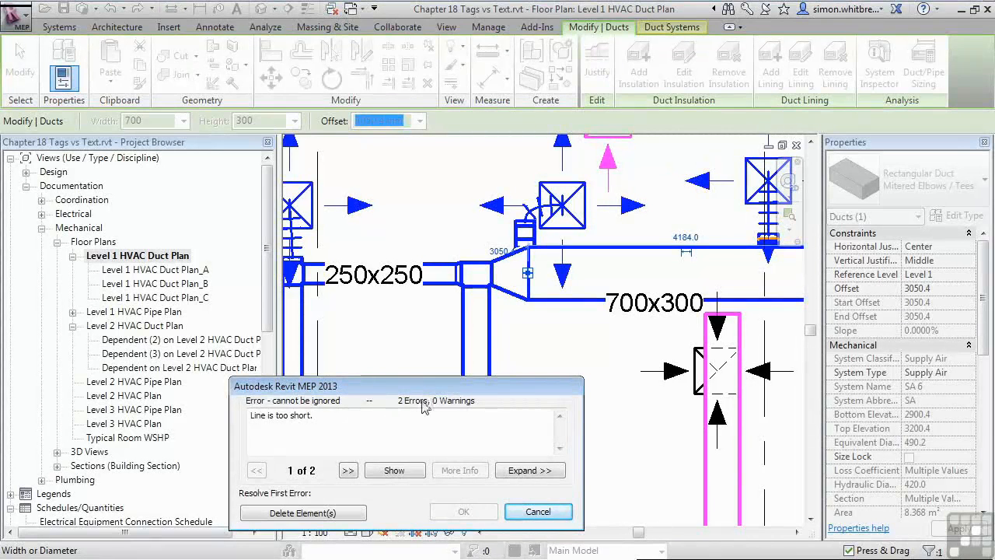
click(303, 513)
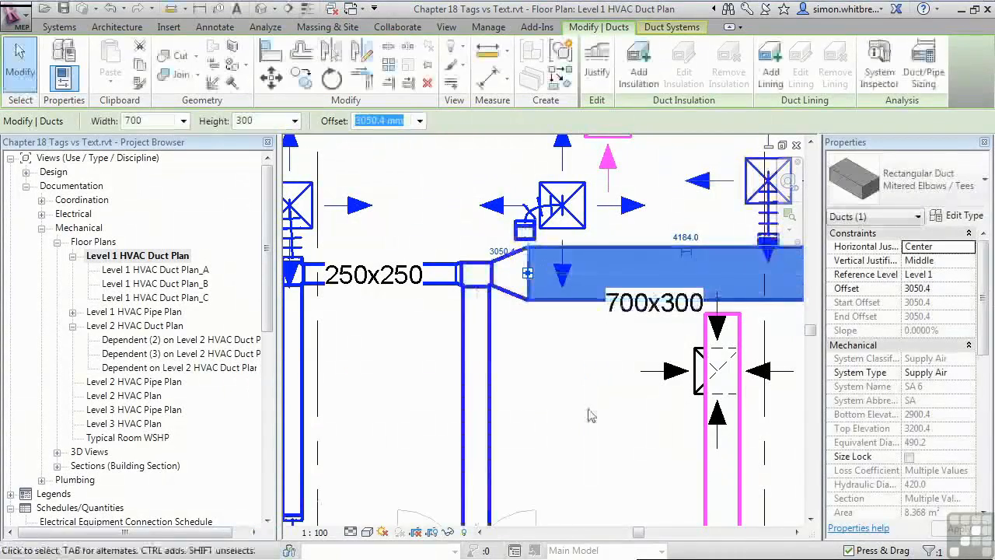
click(588, 416)
drag(654, 317, 656, 290)
Set the flow of the tagged return diffuser northwest of the 250x250 duct to 250 L/s
scroll(592, 394, down, 1)
scroll(593, 400, down, 2)
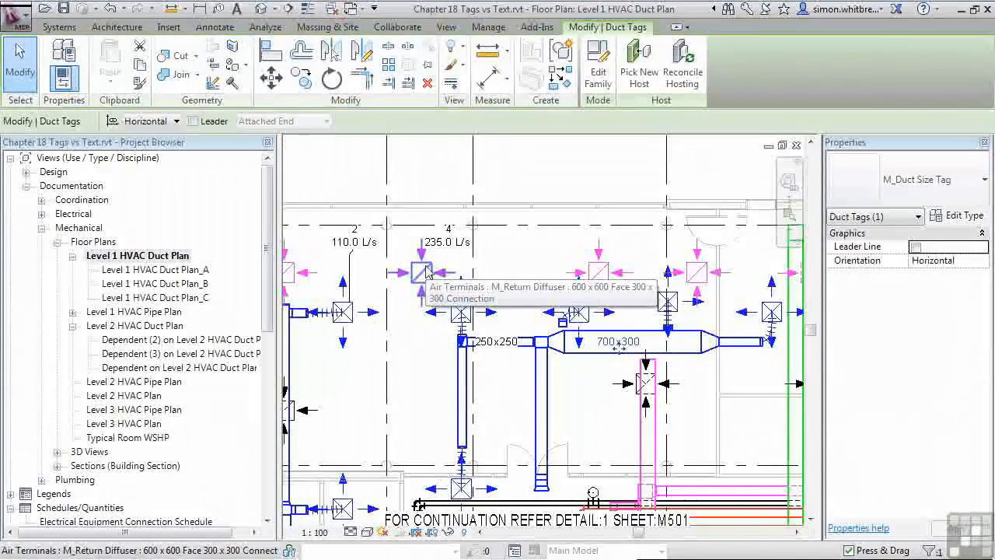
click(420, 284)
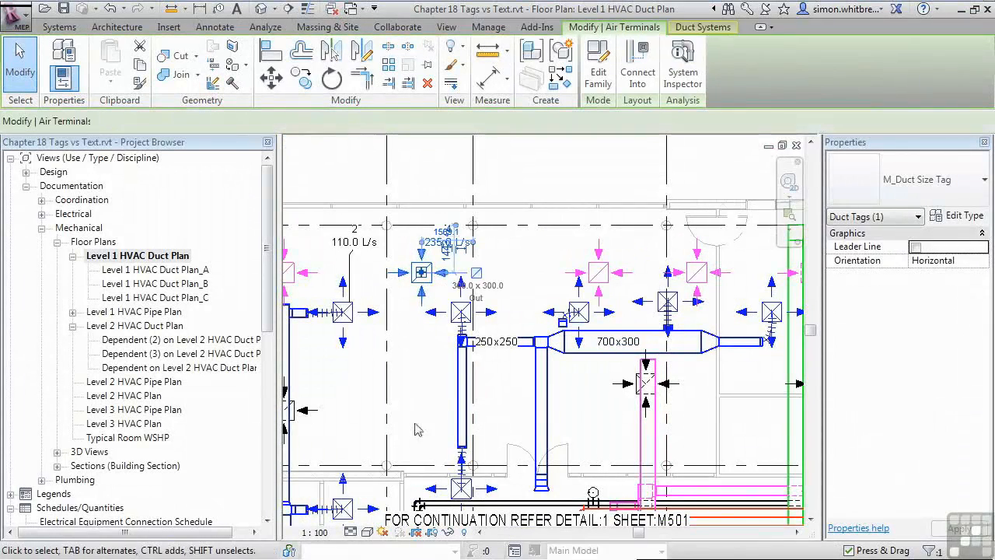
scroll(420, 290, up, 6)
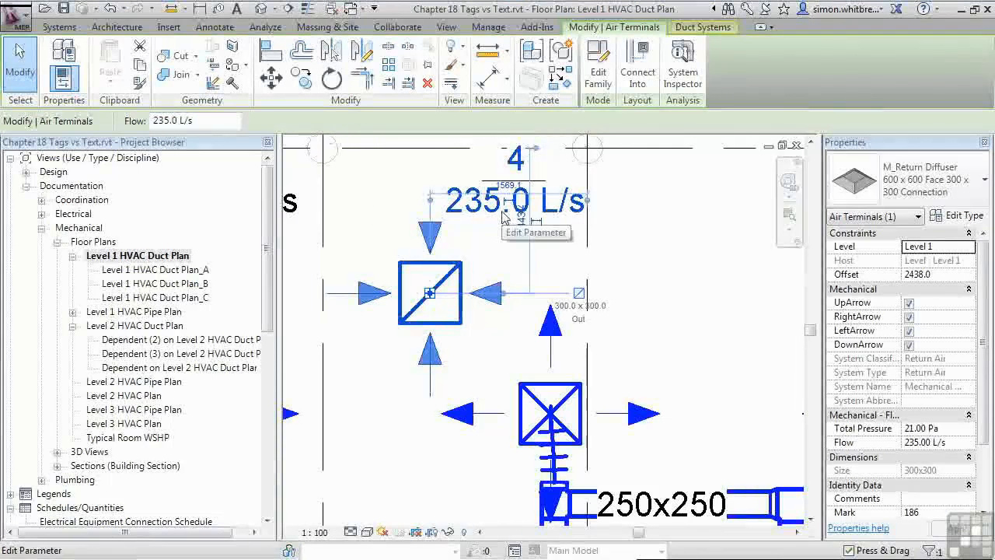
drag(204, 120, 142, 120)
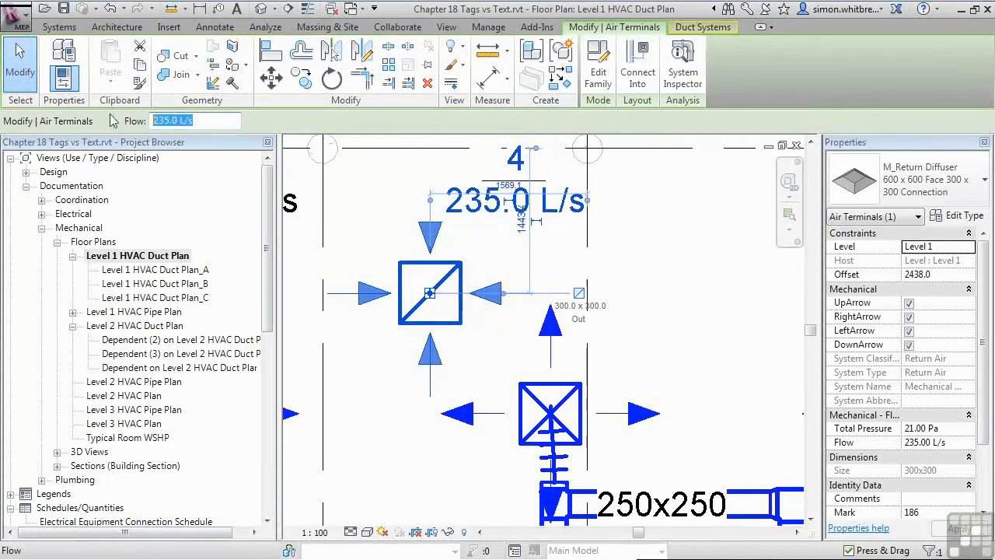
text(250)
key(Return)
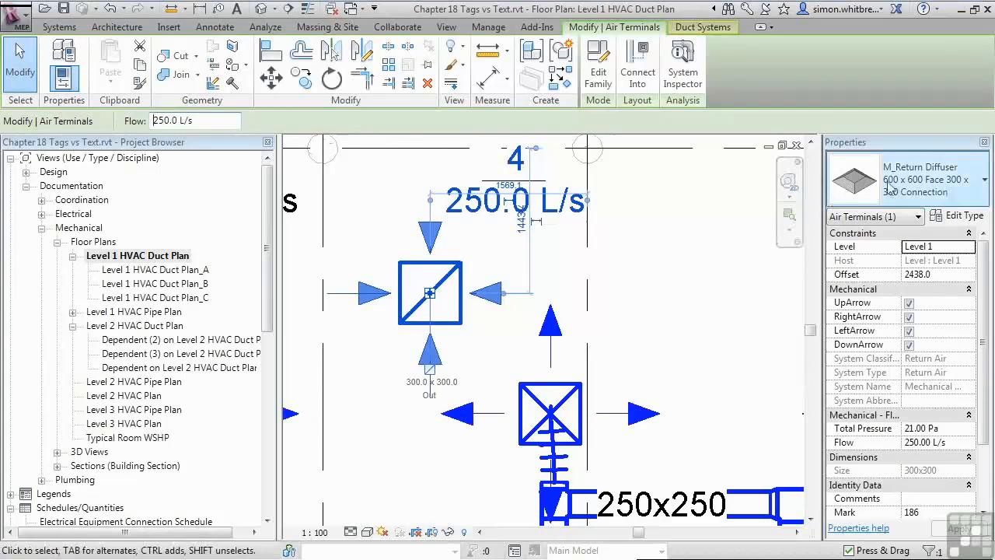
scroll(990, 334, down, 1)
scroll(991, 334, down, 1)
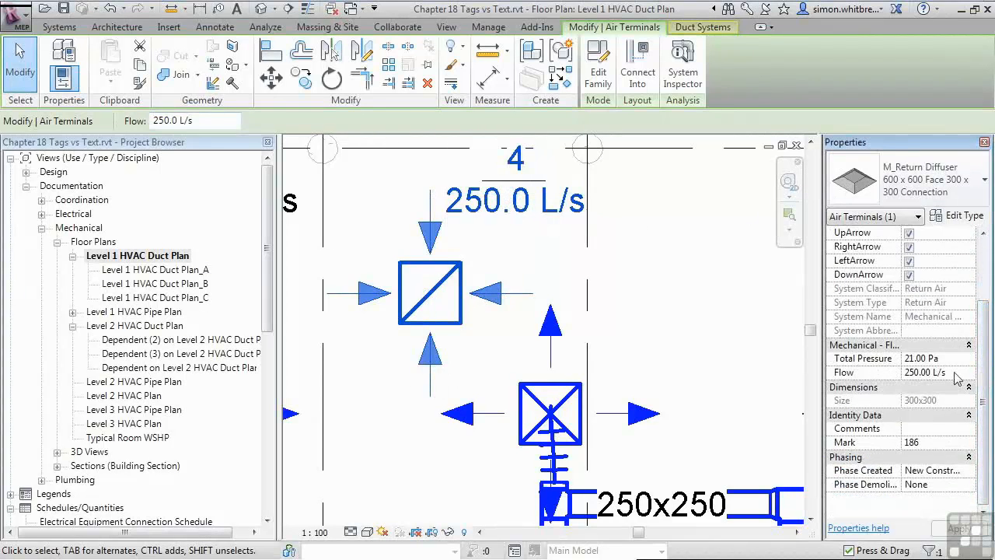
key(Escape)
Tag all untagged air terminals in the current view with M_Diffuser Tag, horizontally and without leaders
scroll(614, 336, down, 5)
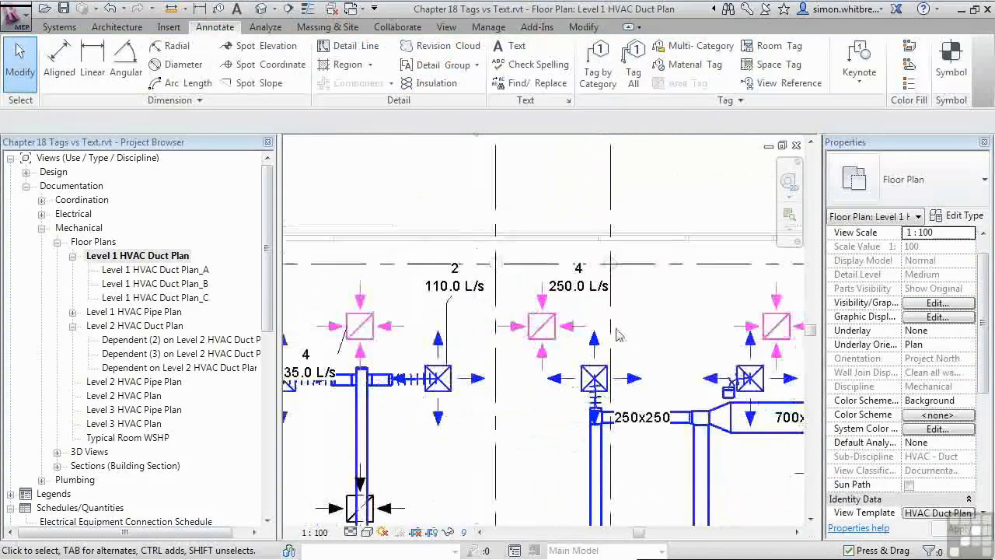
scroll(614, 336, down, 2)
middle_drag(518, 443, 405, 306)
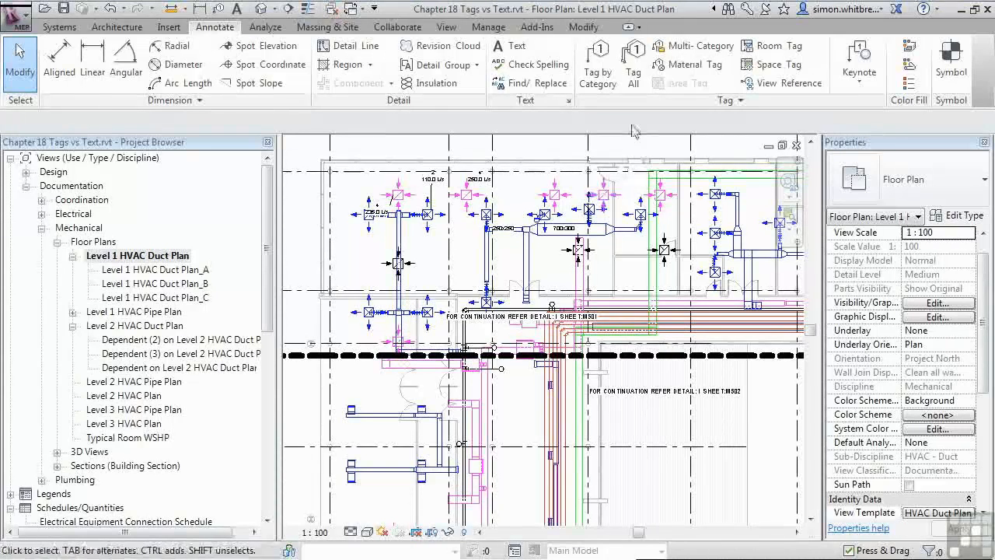
click(634, 72)
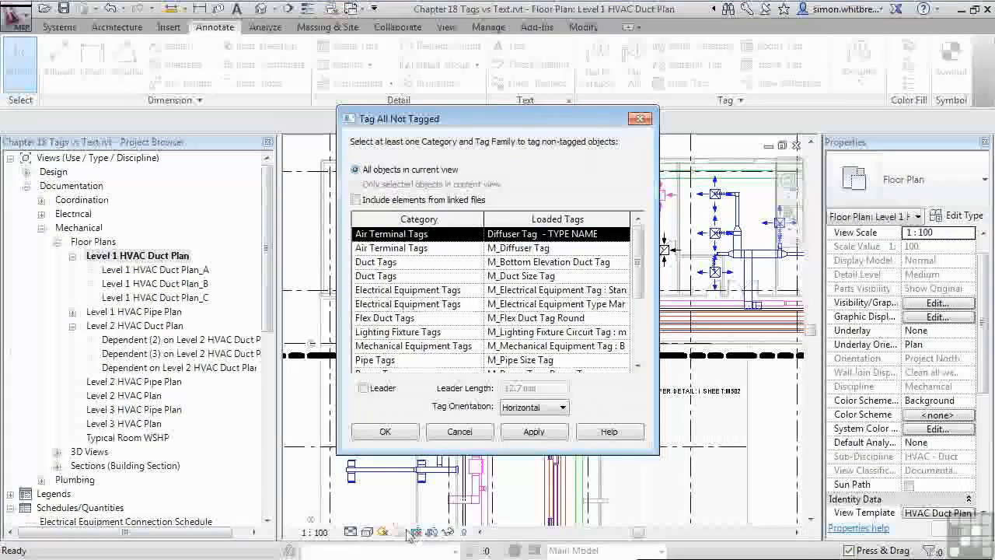
click(372, 249)
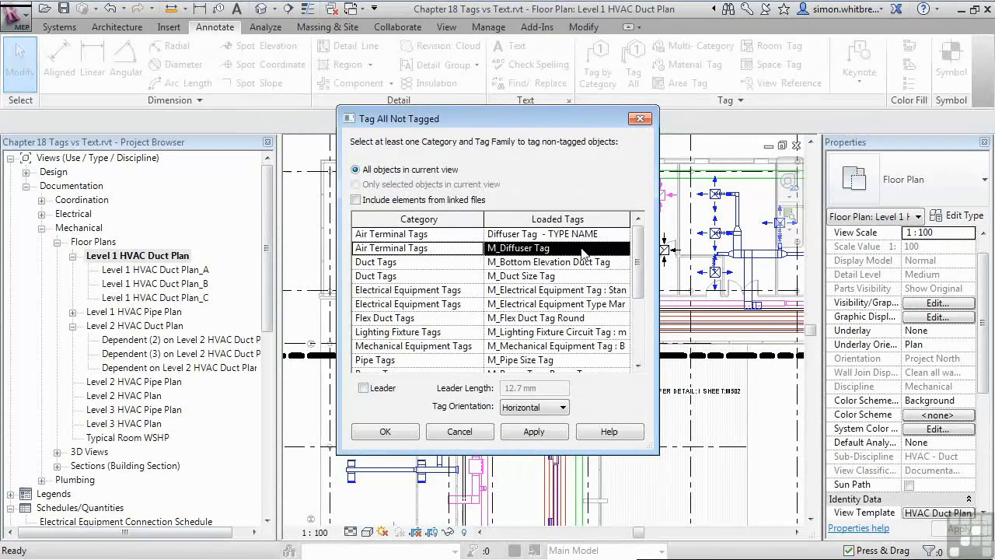
drag(419, 119, 113, 105)
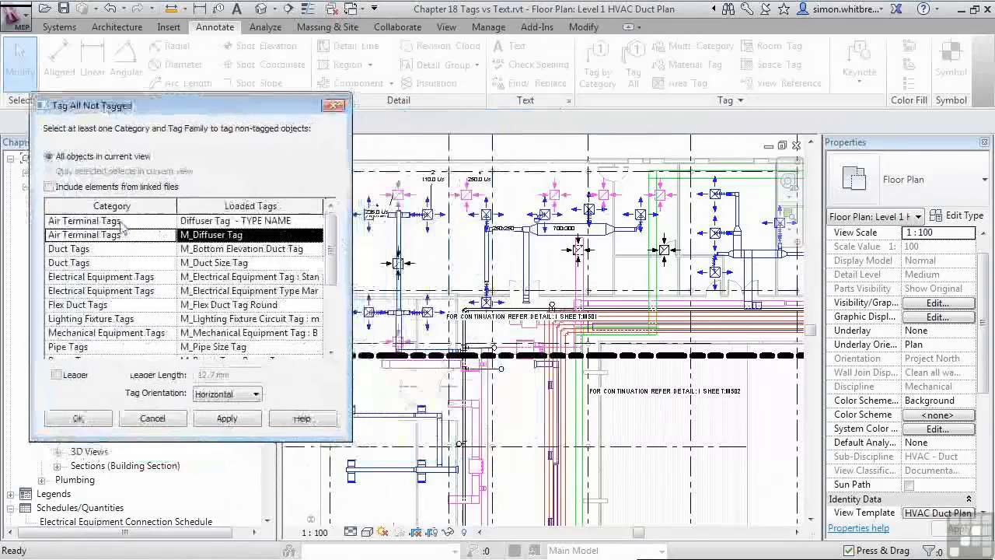
click(215, 419)
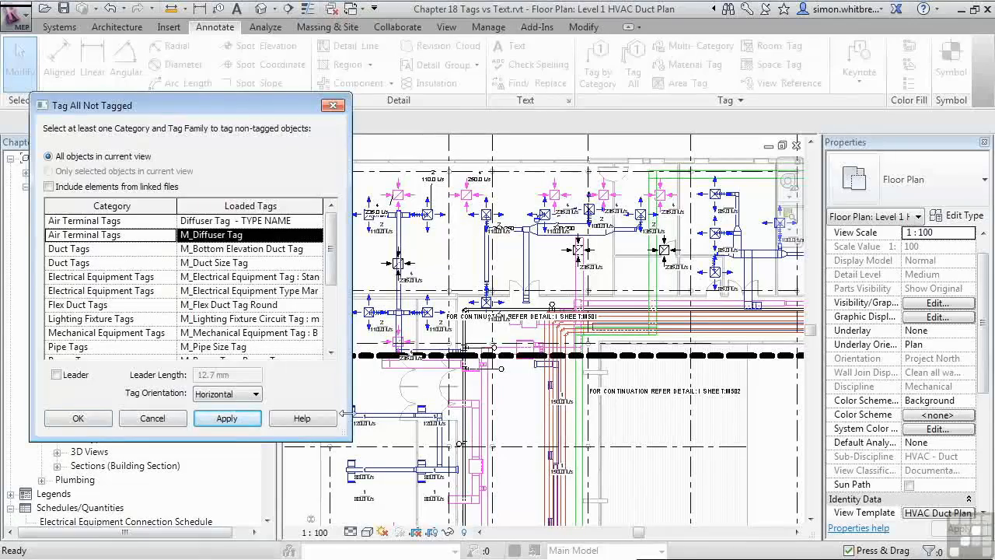
click(78, 418)
Move the tag of the northwest air terminal in the entry area off the duct to the terminal's west side
scroll(340, 480, up, 6)
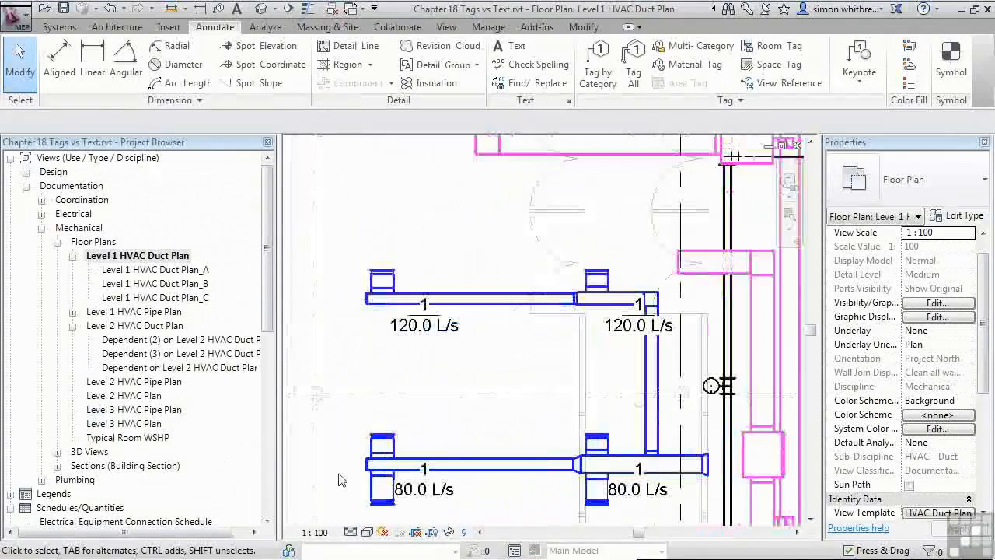
click(404, 342)
drag(404, 342, 312, 286)
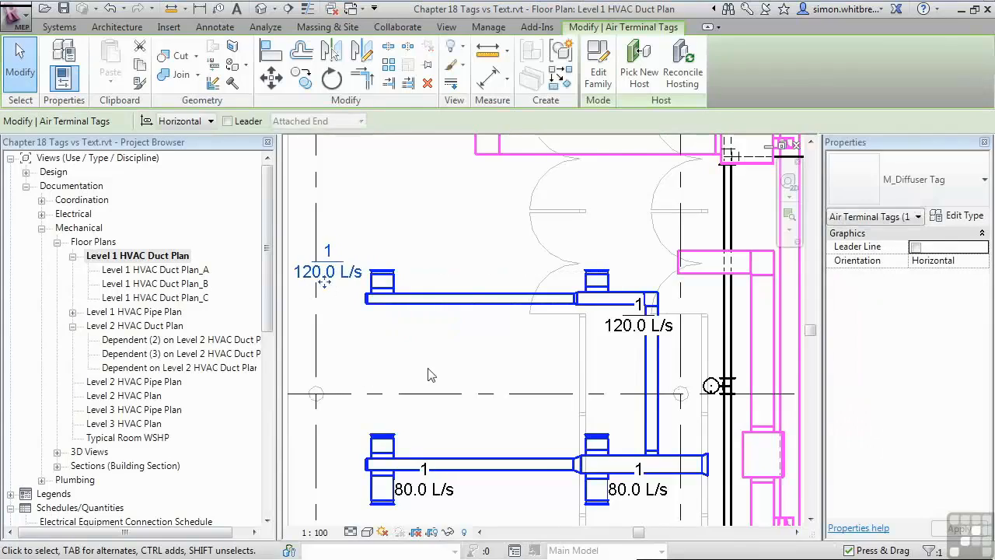
scroll(432, 375, down, 6)
key(Escape)
Tag all untagged rooms in the view with M_Room Tag : Room Tag, including elements from linked files
click(636, 67)
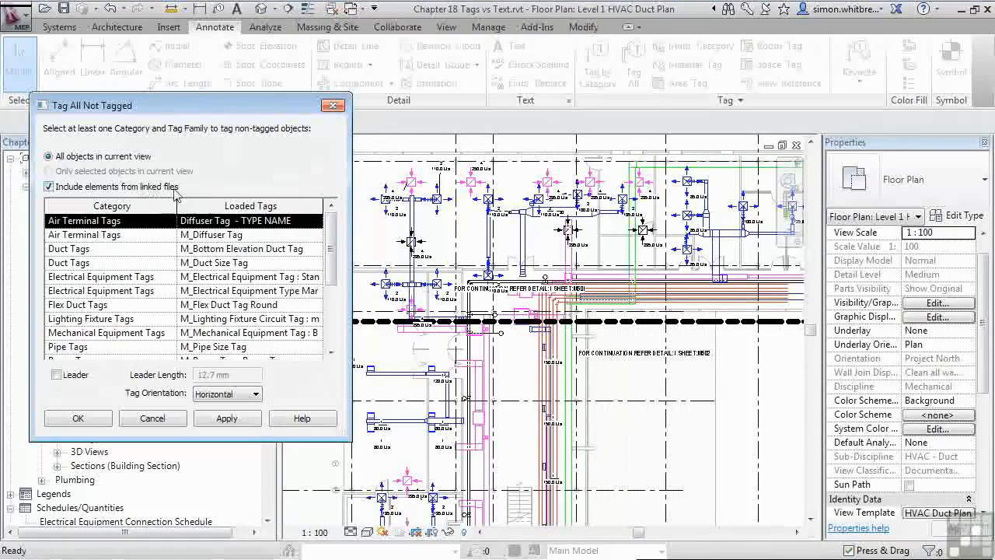
drag(333, 274, 333, 309)
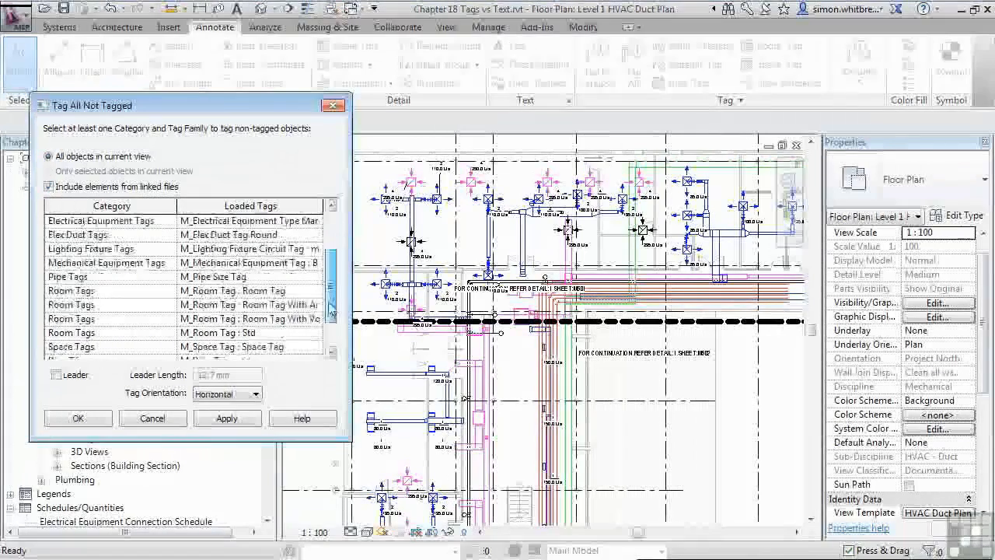
click(60, 293)
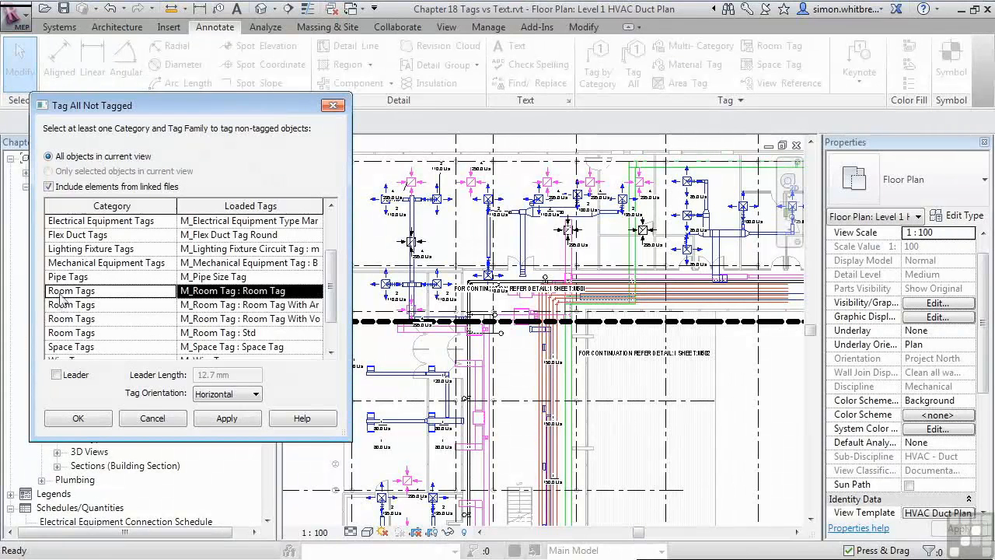
click(218, 420)
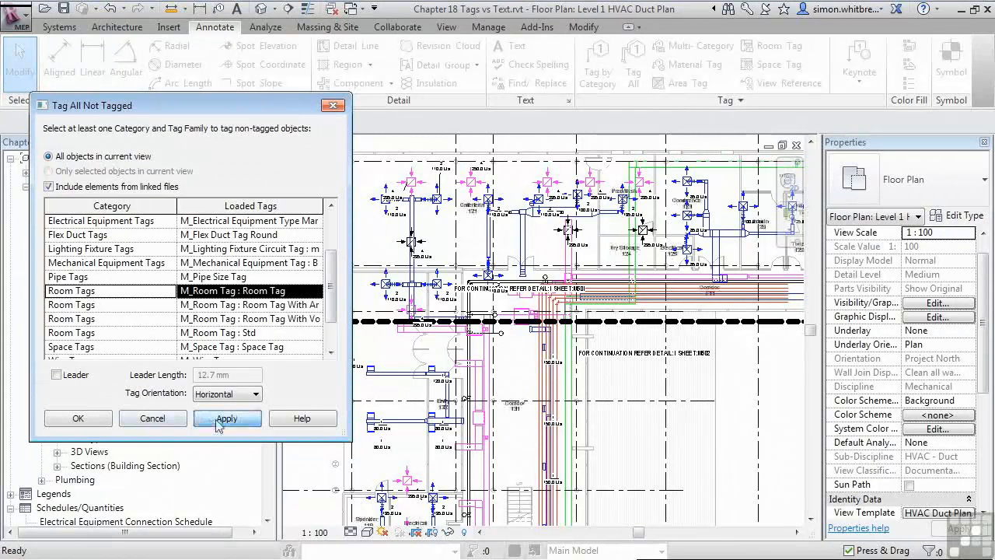
click(79, 419)
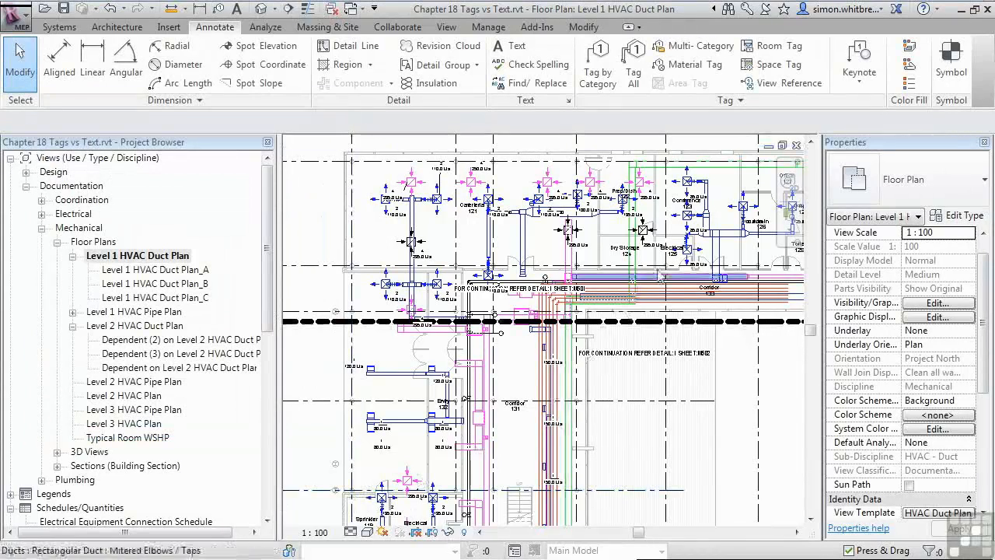
Move the Conference room tag northeast clear of the diffusers and the Admin room tag south of the duct
scroll(644, 325, up, 3)
middle_drag(644, 325, 540, 398)
drag(595, 272, 695, 187)
scroll(614, 398, down, 3)
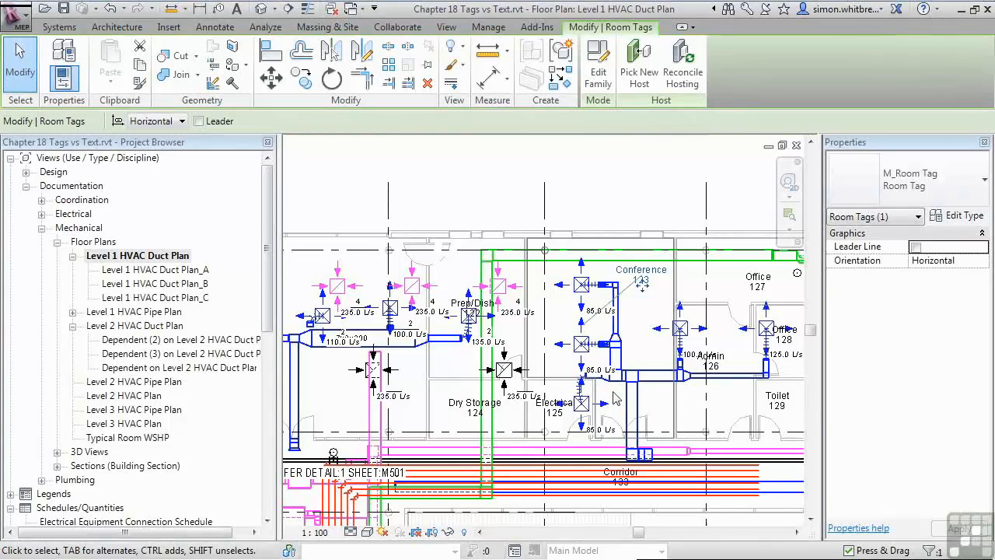
drag(711, 370, 716, 426)
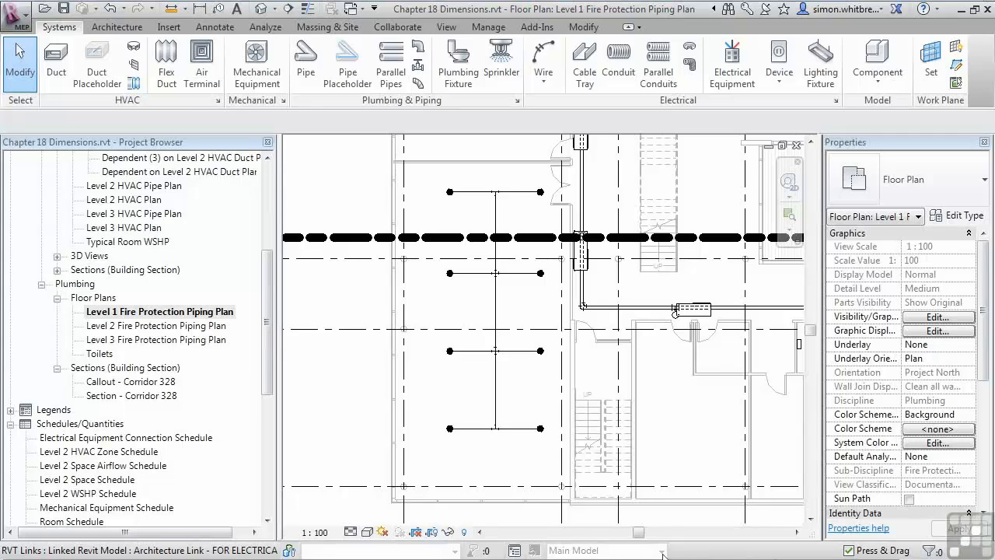
click(78, 285)
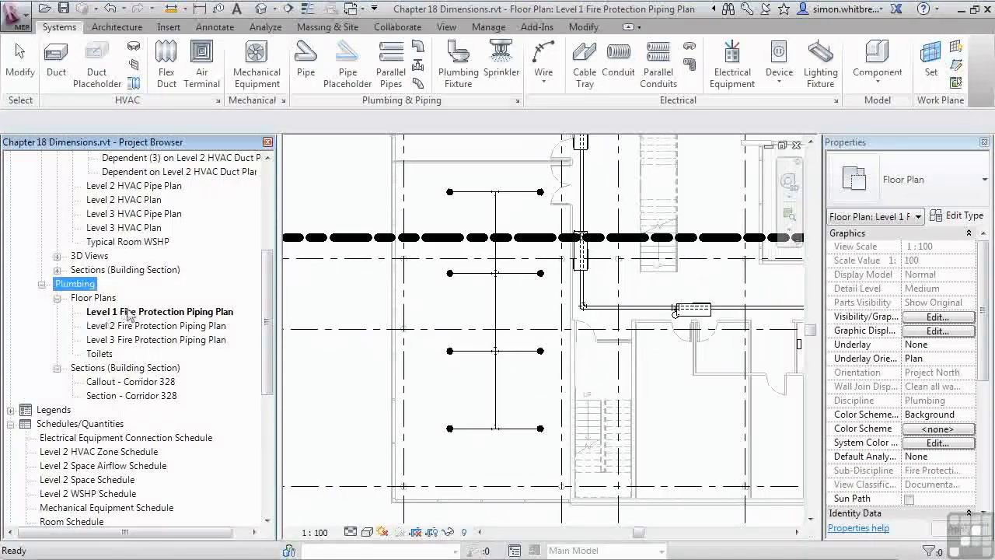
click(338, 402)
middle_drag(470, 392, 513, 389)
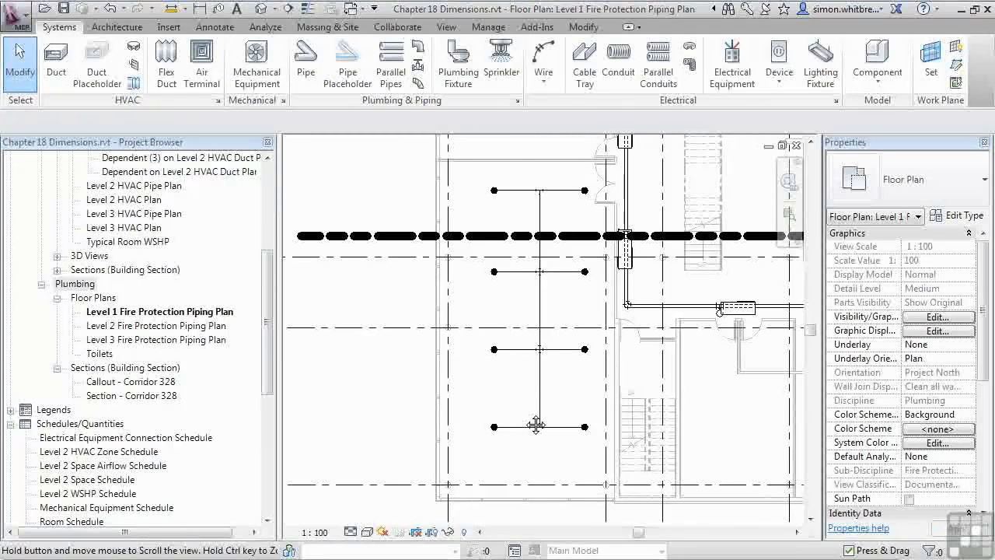
middle_drag(529, 369, 548, 400)
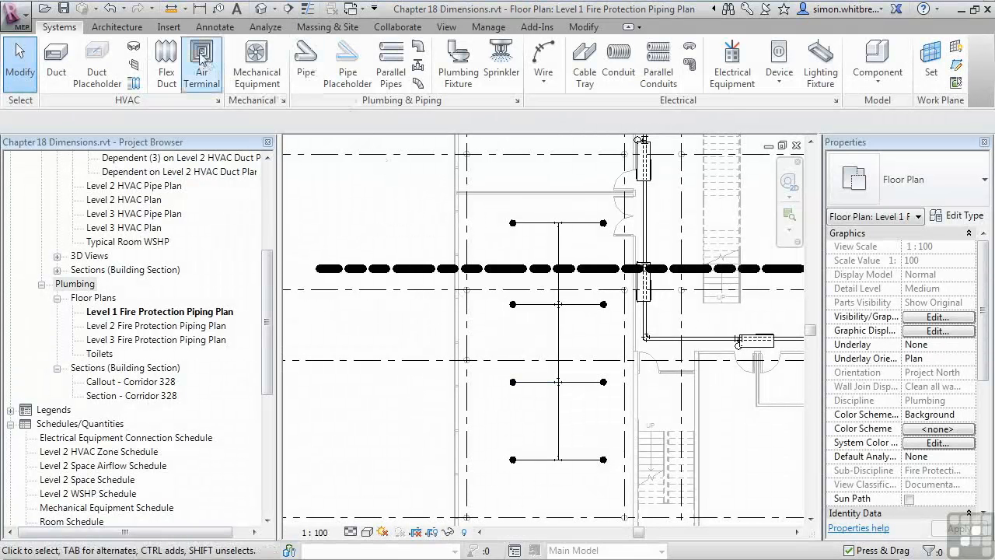
click(214, 26)
click(68, 68)
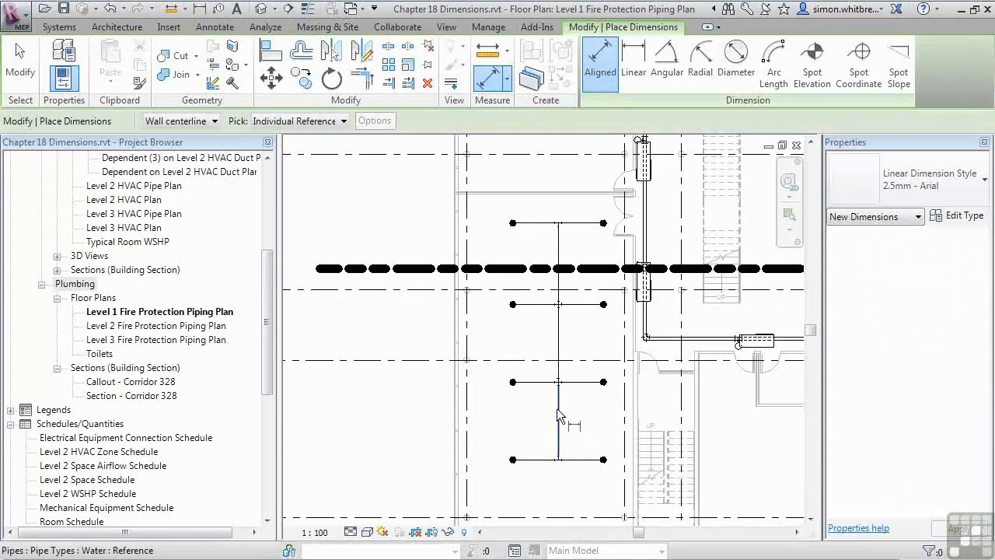
scroll(636, 416, up, 4)
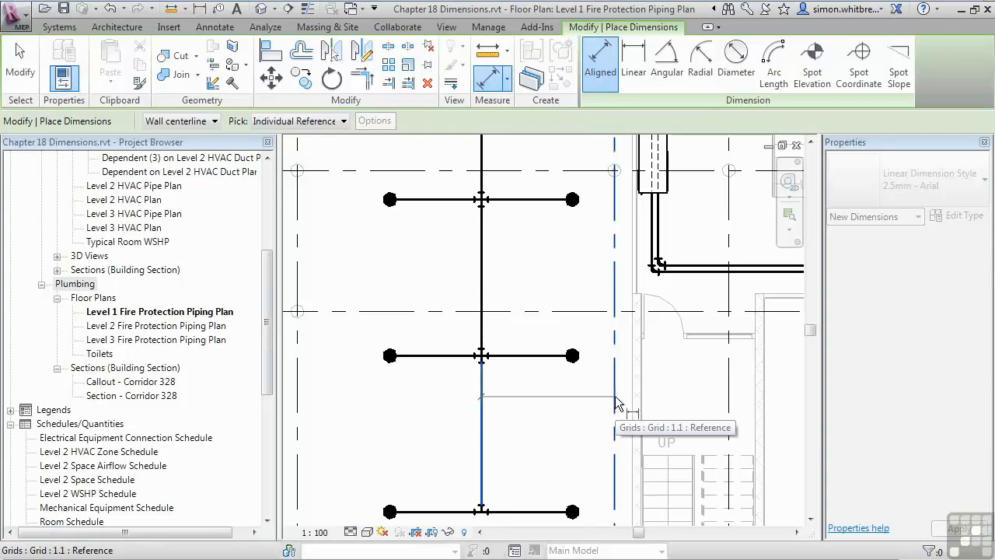
scroll(615, 402, down, 5)
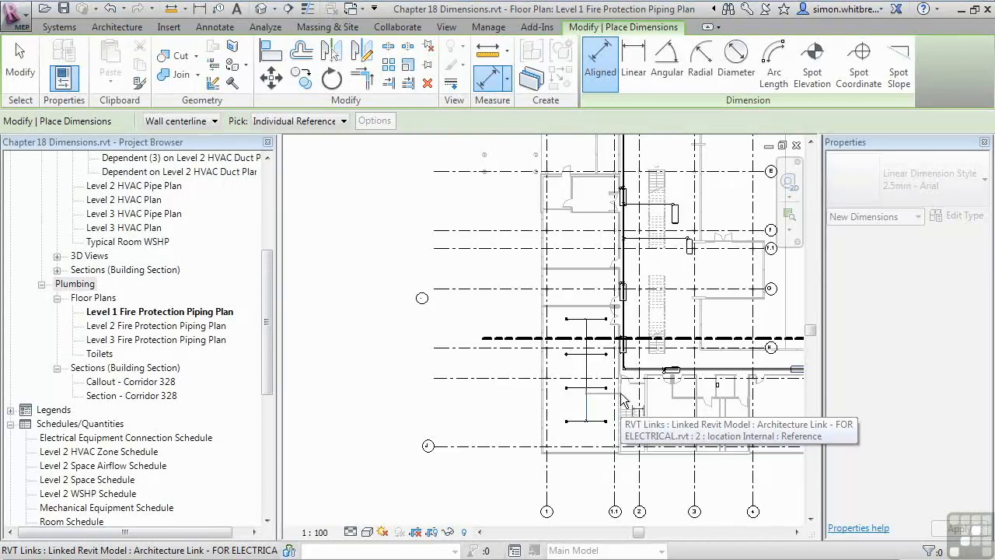
middle_click(564, 424)
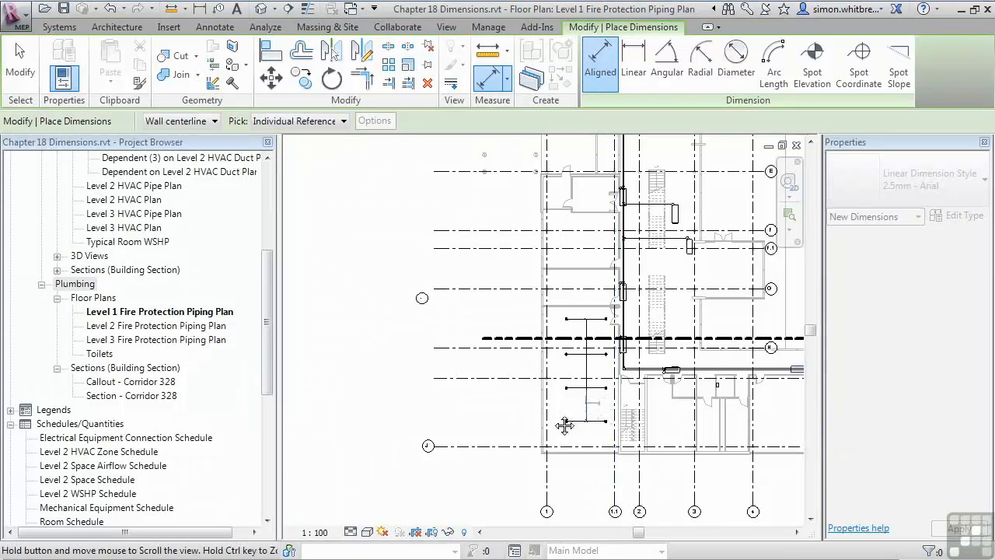
middle_drag(564, 426, 518, 429)
scroll(502, 409, up, 4)
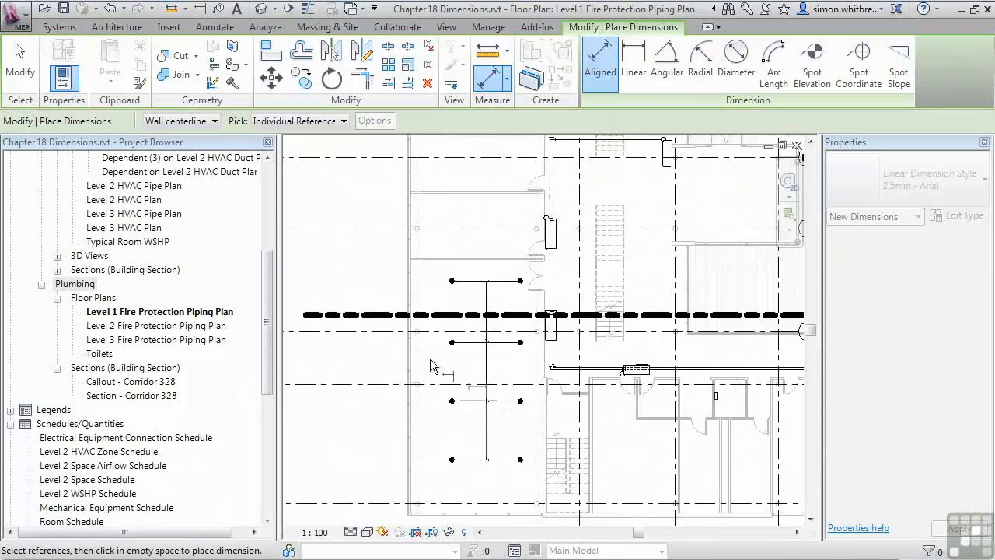
Place one continuous aligned dimension string across the four horizontal sprinkler branch pipes, set west of the exterior wall
click(204, 33)
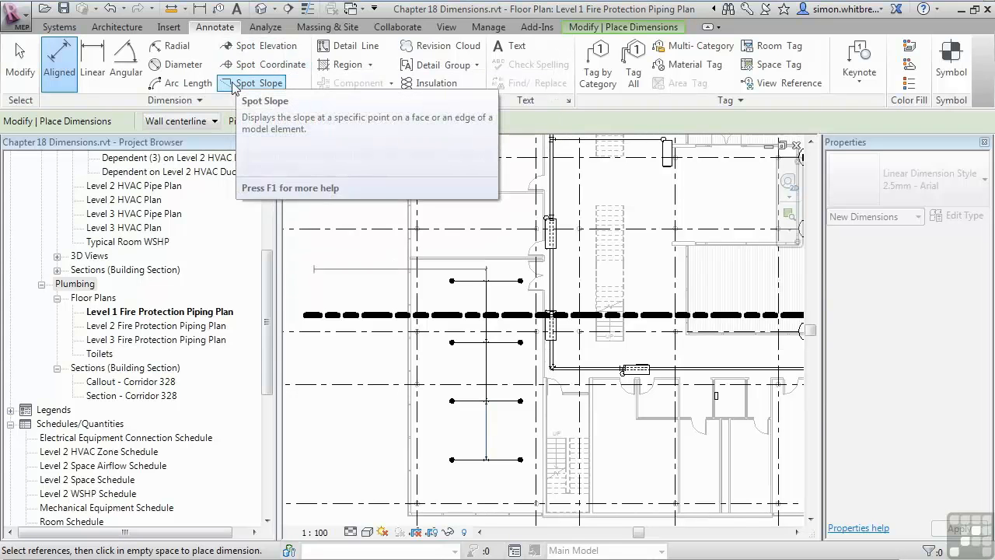
click(57, 68)
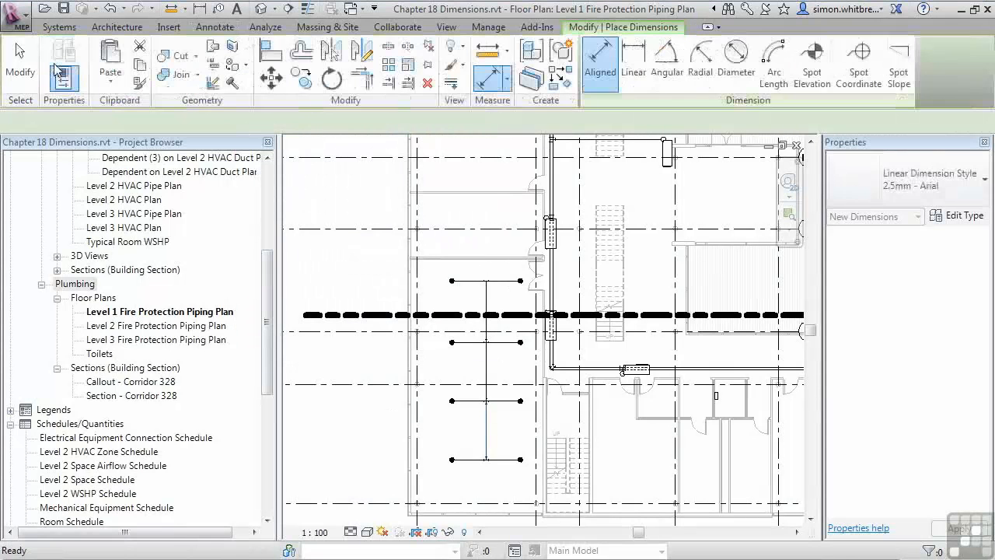
scroll(56, 70, up, 1)
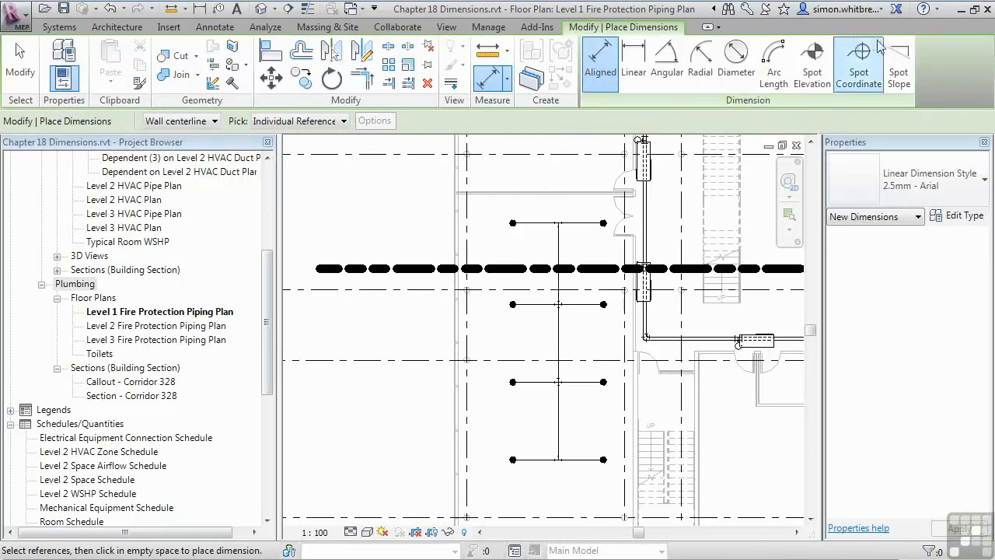
click(531, 223)
click(531, 307)
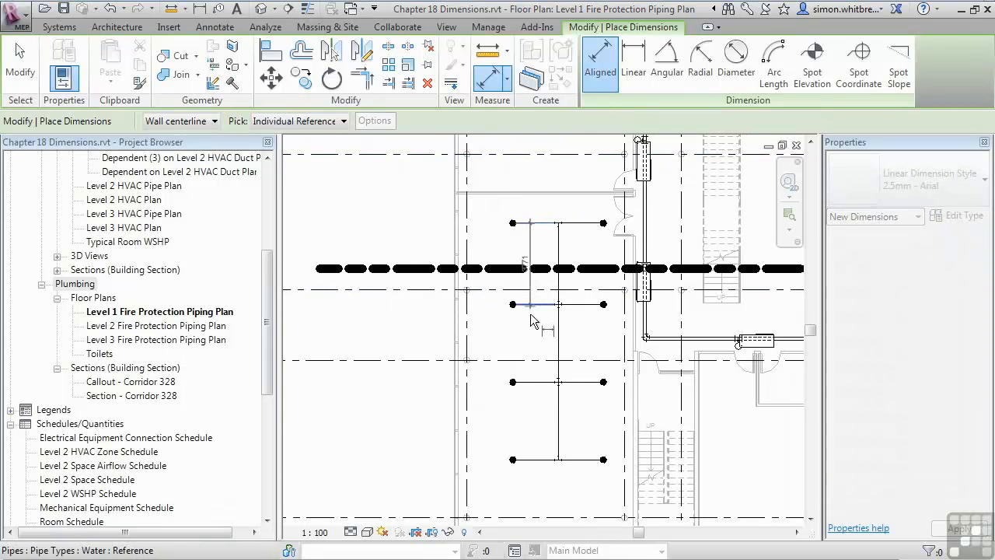
click(533, 389)
click(531, 461)
click(406, 490)
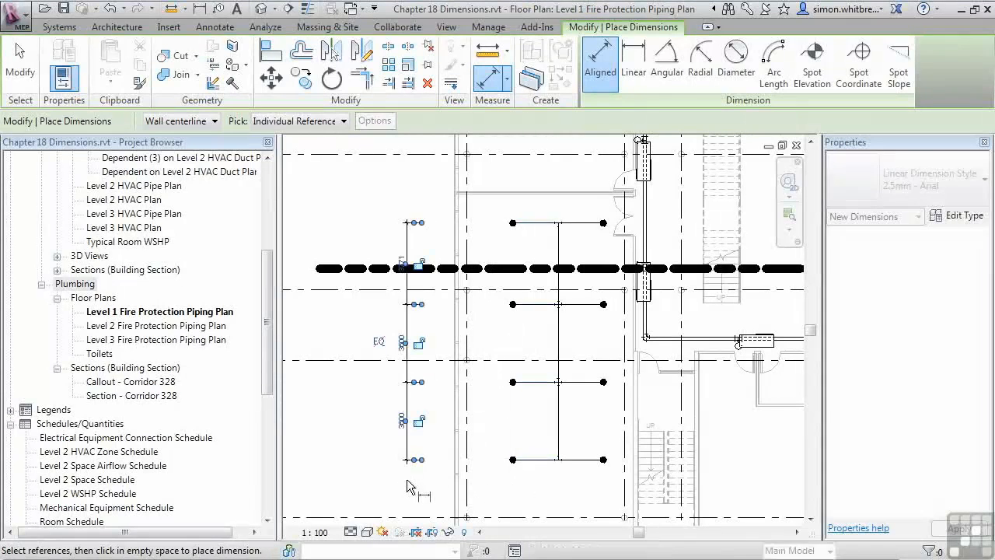
click(20, 62)
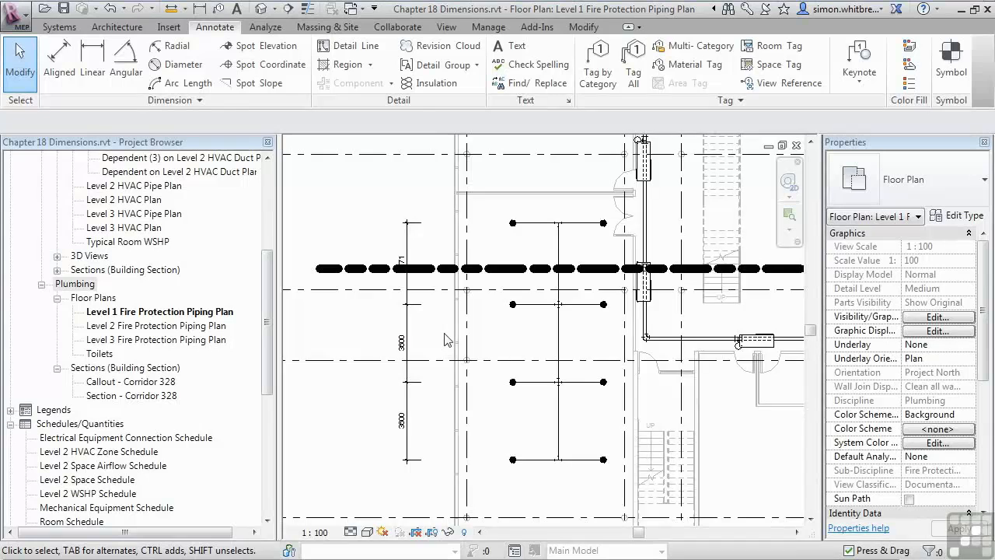
Temporarily hide the matchline that crosses the dimension string
scroll(448, 343, up, 2)
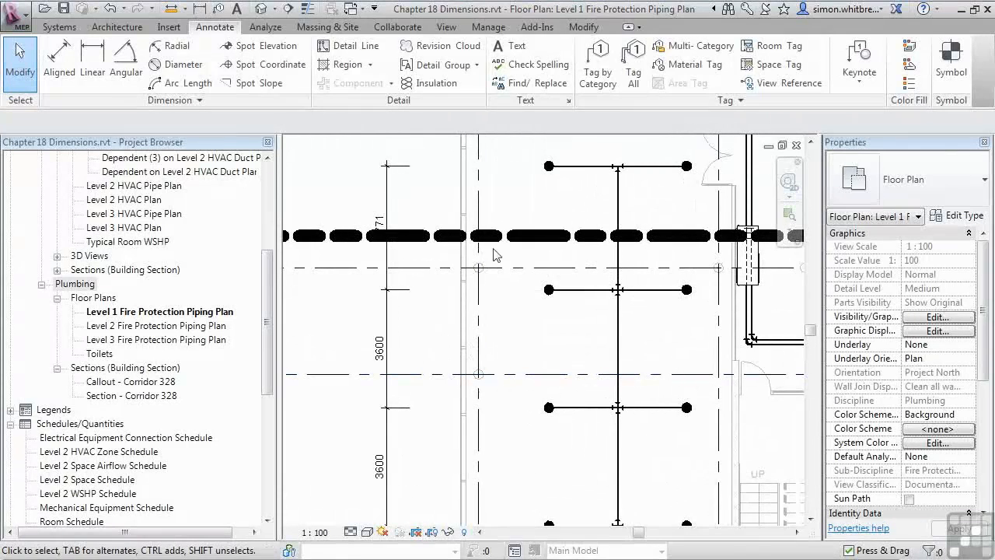
click(527, 242)
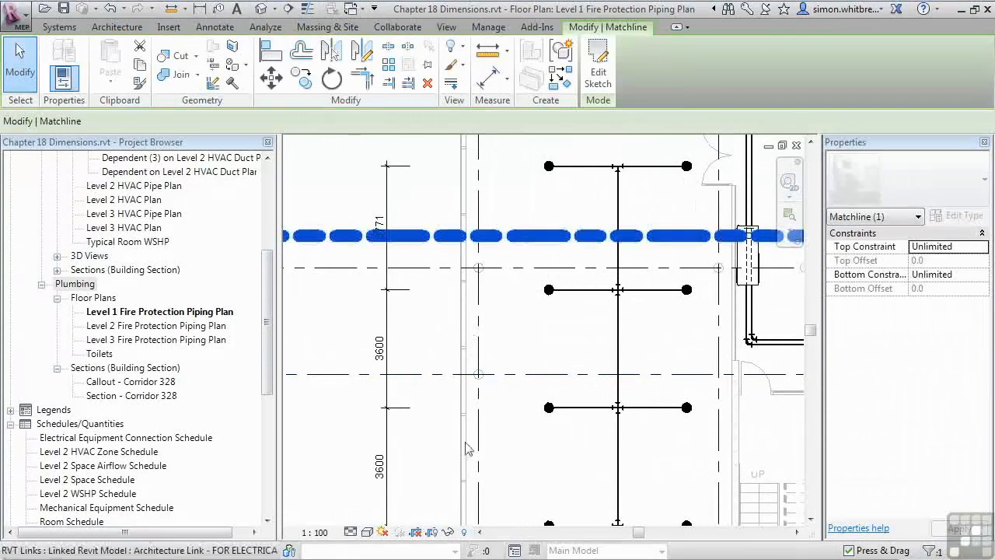
click(448, 533)
click(471, 495)
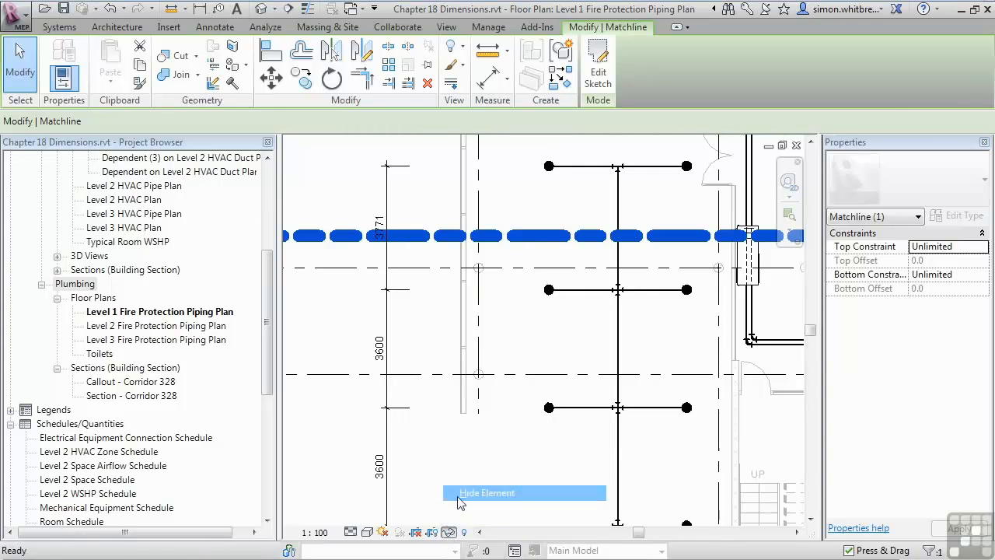
click(328, 303)
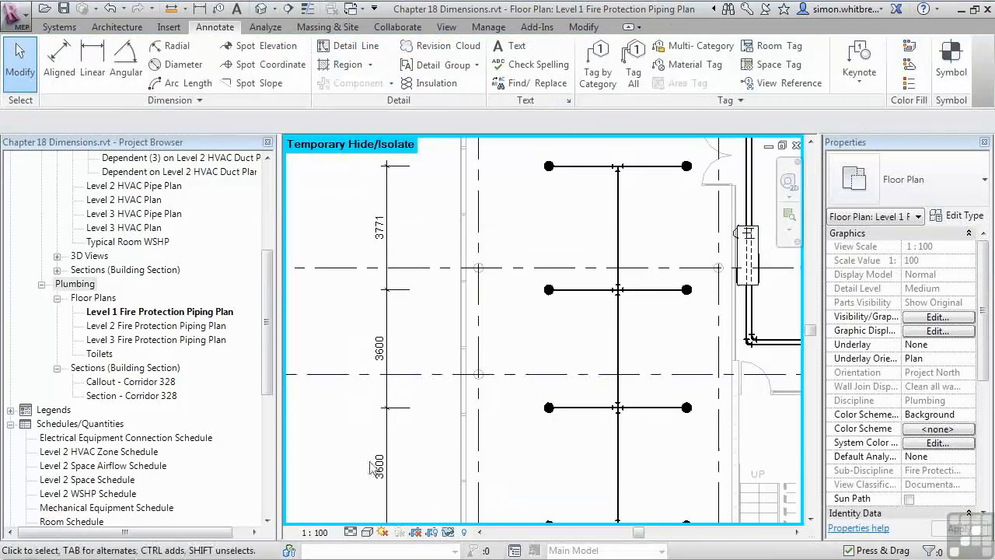
Move the northernmost branch pipe by setting its dimension to the next branch to 3600 mm
middle_drag(347, 480, 353, 424)
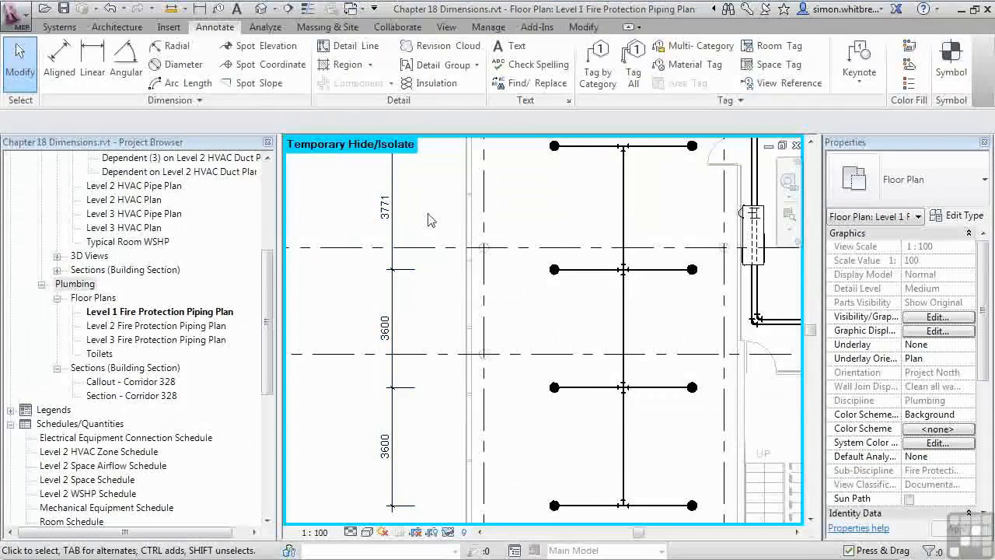
click(588, 147)
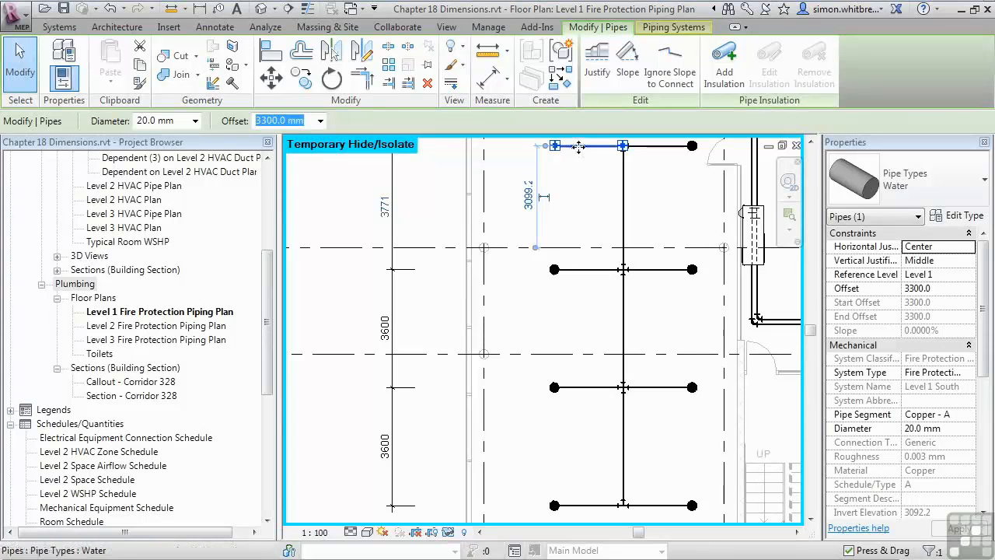
click(384, 207)
text(360)
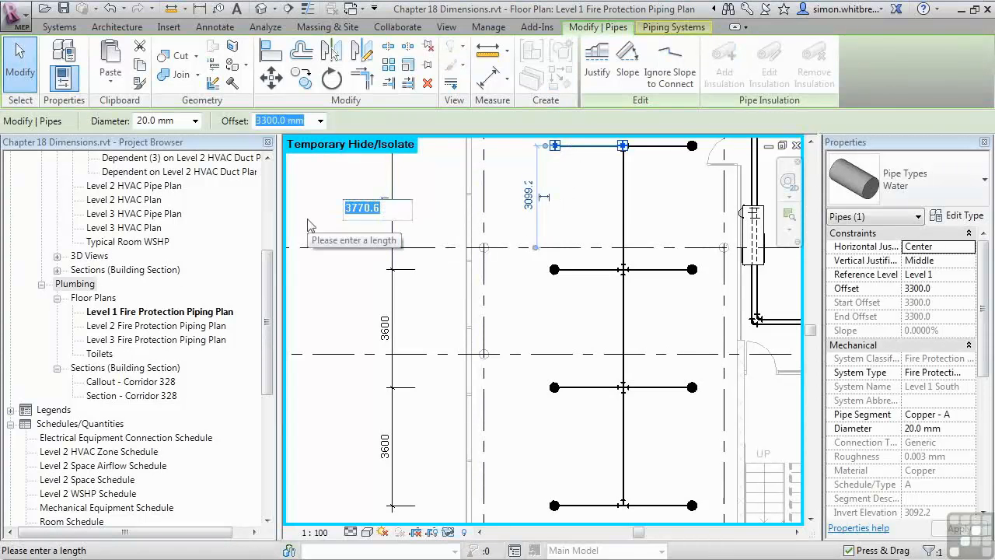
text(0)
key(Return)
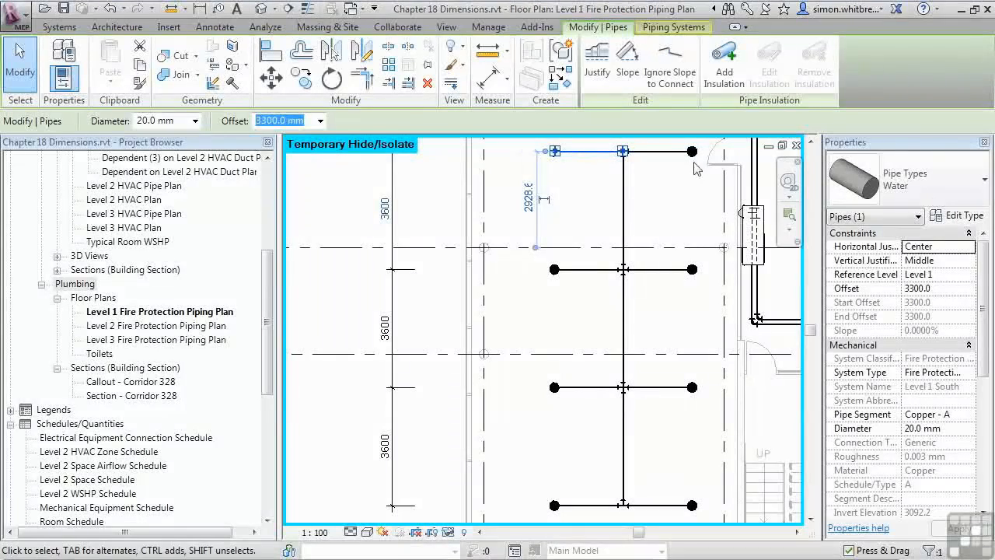
click(19, 62)
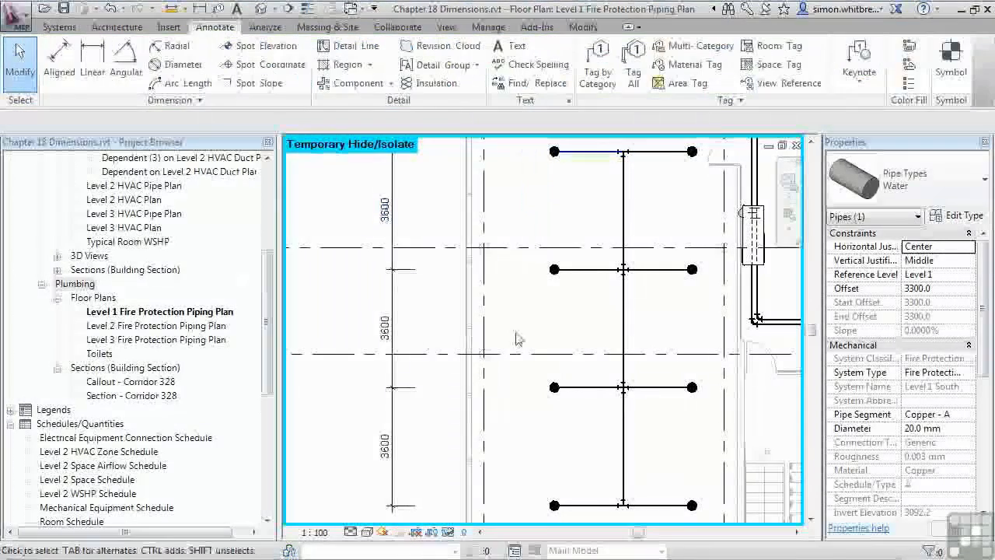
Apply the equality (EQ) constraint to the dimension string of the branch pipes
scroll(540, 328, down, 2)
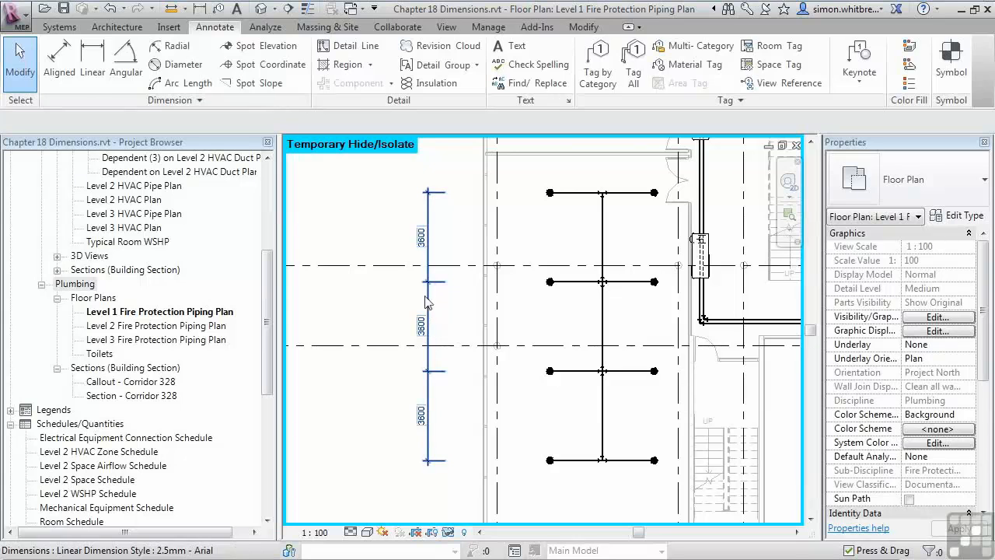
click(426, 325)
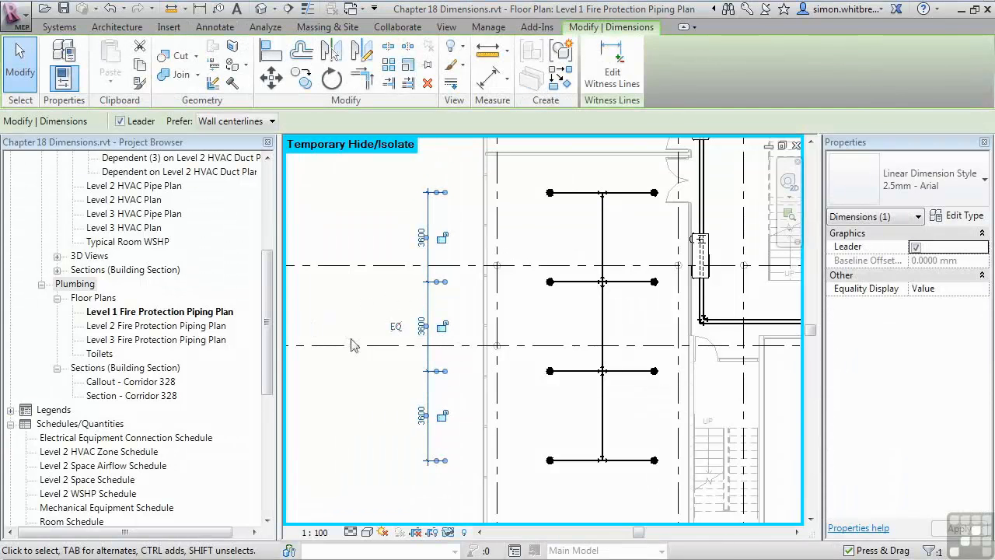
click(395, 328)
click(362, 458)
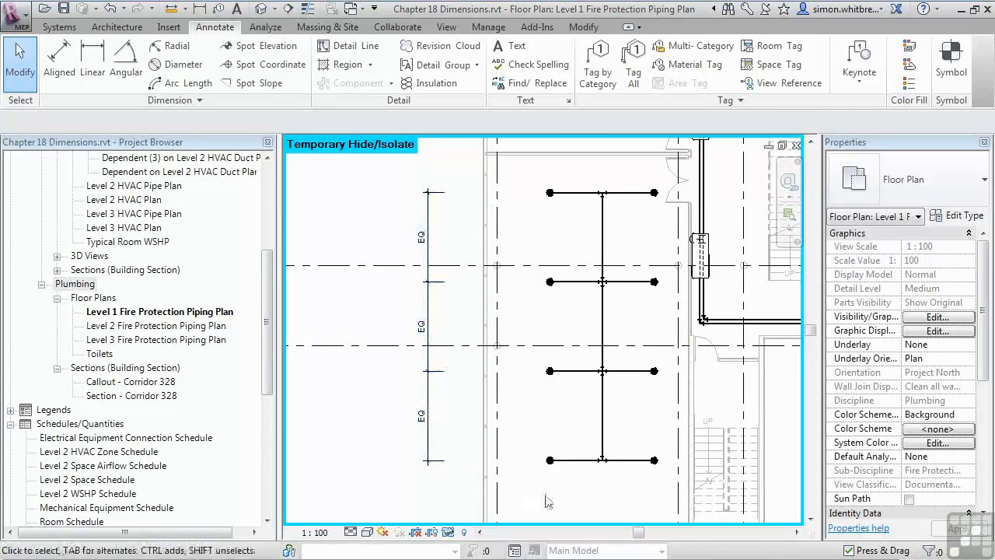
Set the temporary dimension between the southernmost and northernmost branch pipes to 10000 mm
click(569, 463)
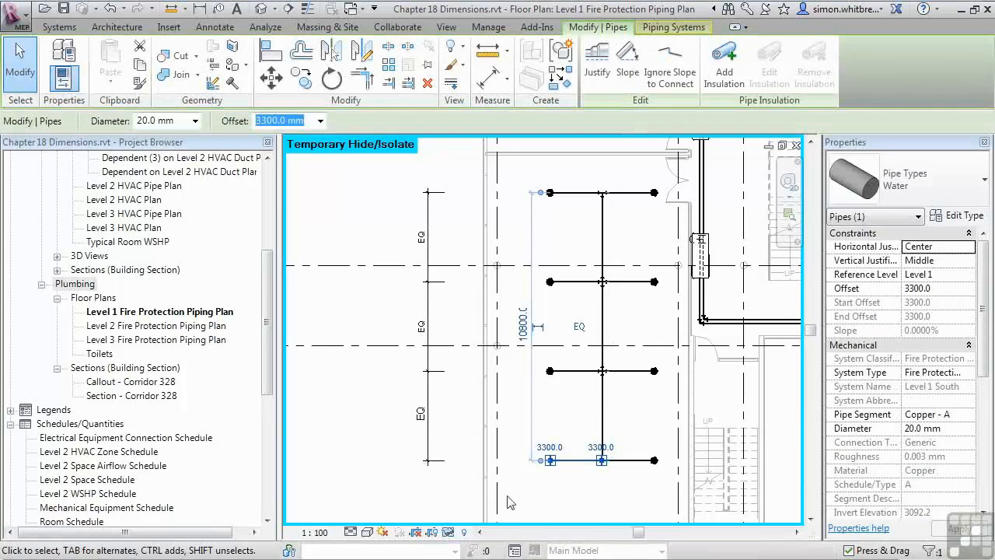
click(523, 319)
text(100)
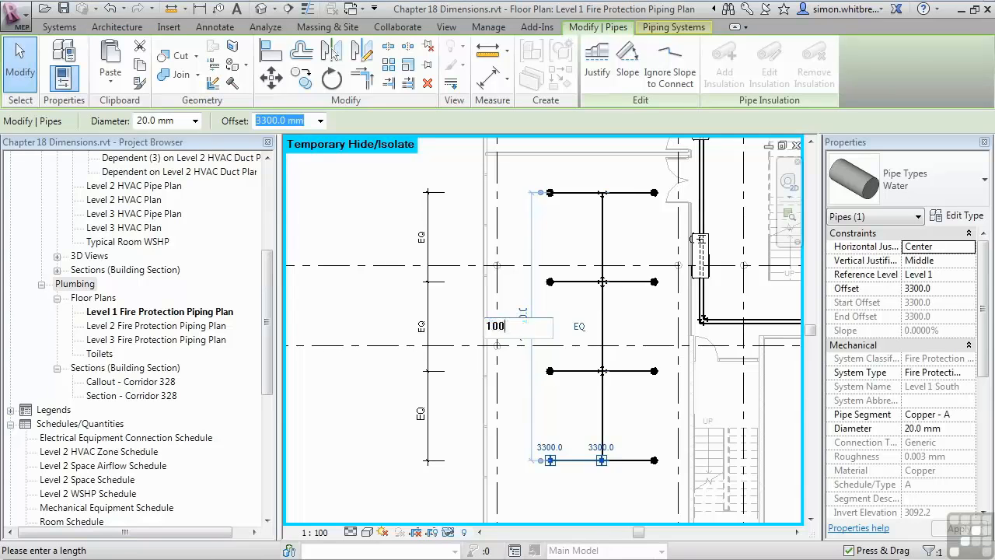
text(00)
key(Return)
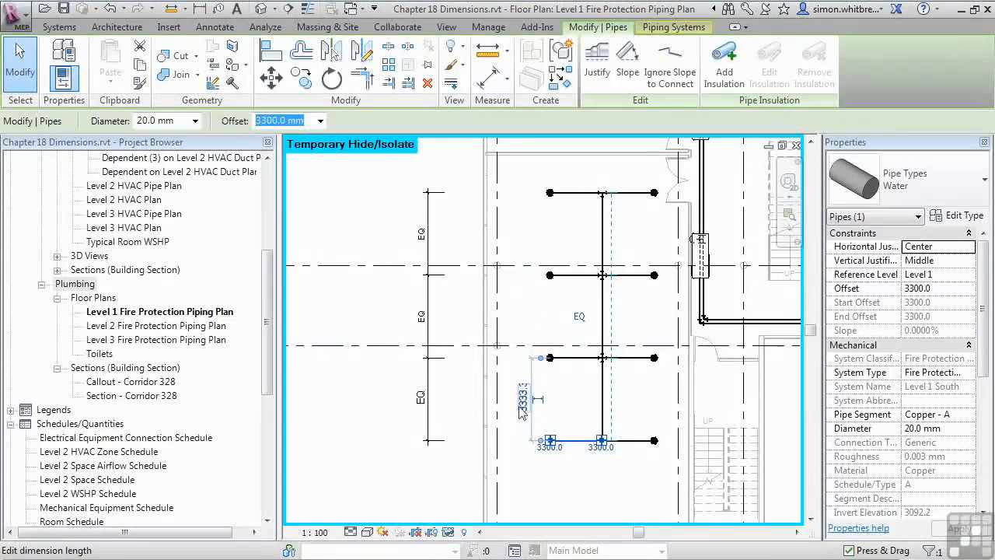
Set the spacing between the two southernmost branch pipes to 3000 mm
click(519, 398)
text(3000)
key(Return)
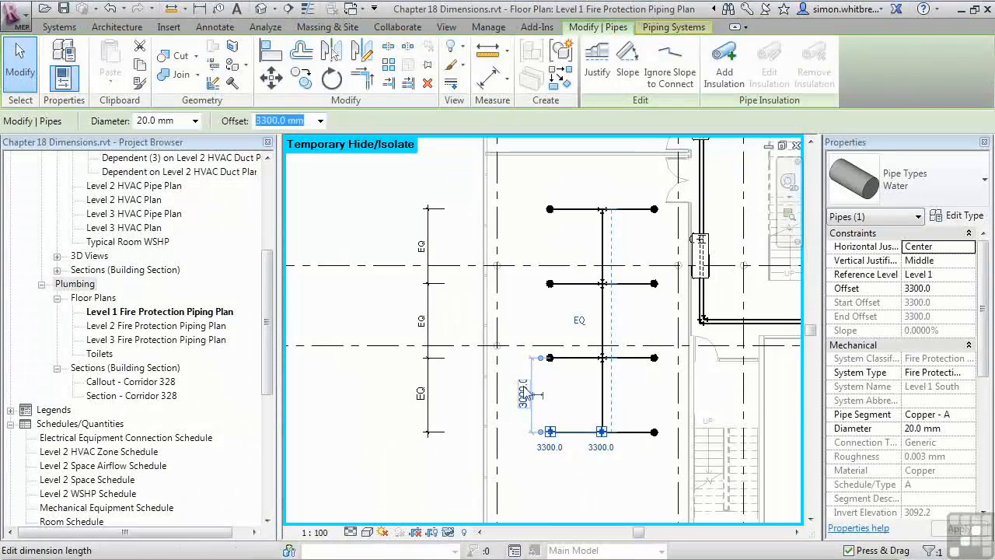
Set the spacing between the two southernmost branch pipes to 3600 mm and clear the selection
click(522, 393)
text(360)
key(Return)
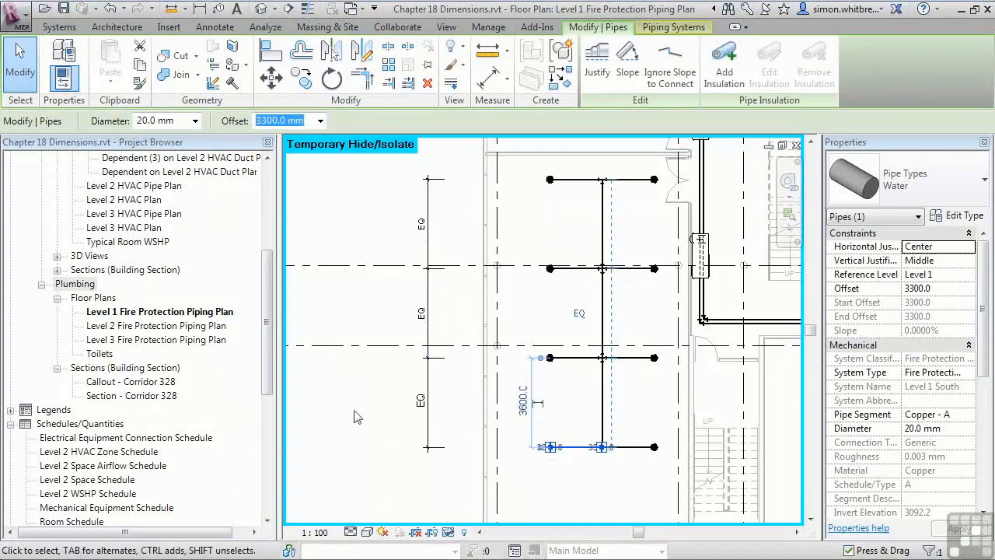
key(Escape)
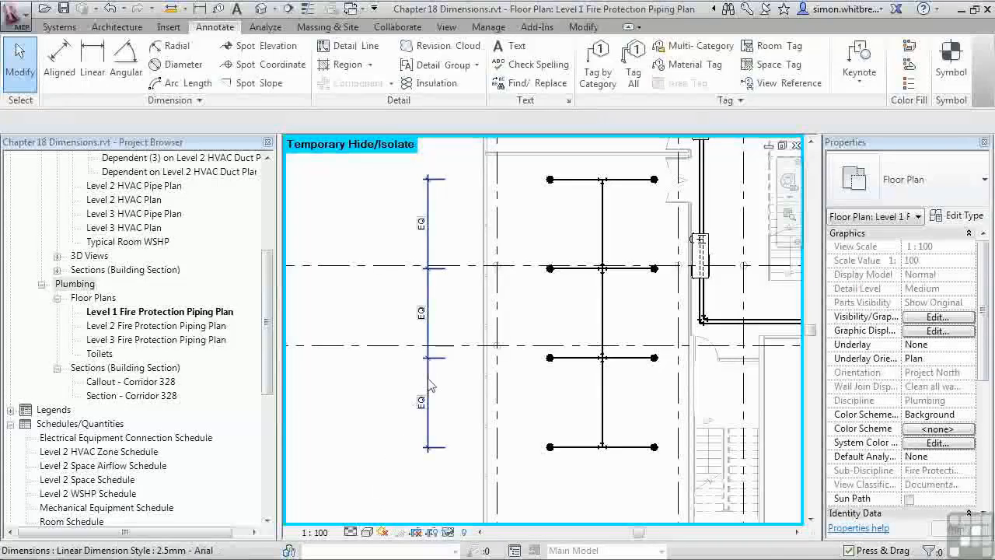
Delete the EQ dimension string while leaving the branch pipes constrained
click(425, 396)
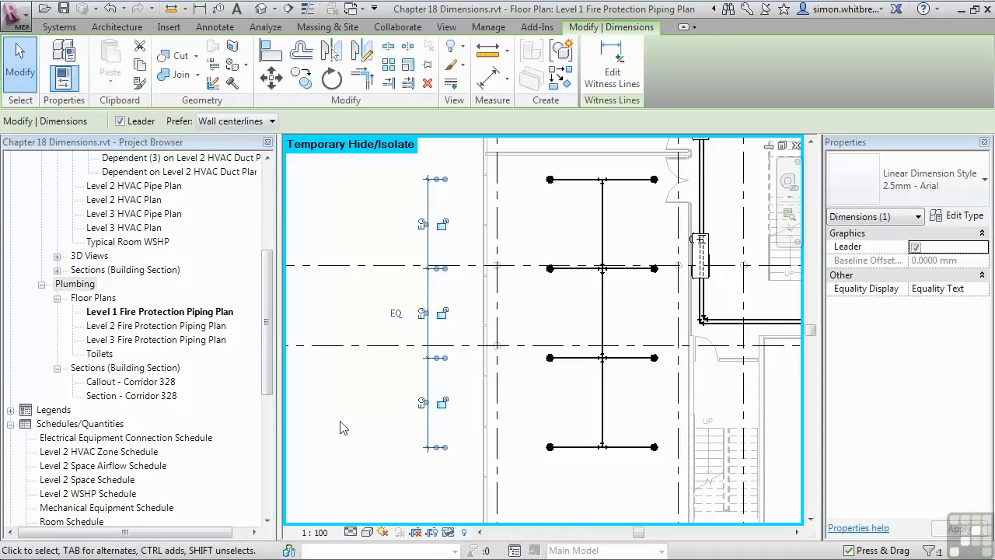
key(Delete)
drag(360, 387, 240, 220)
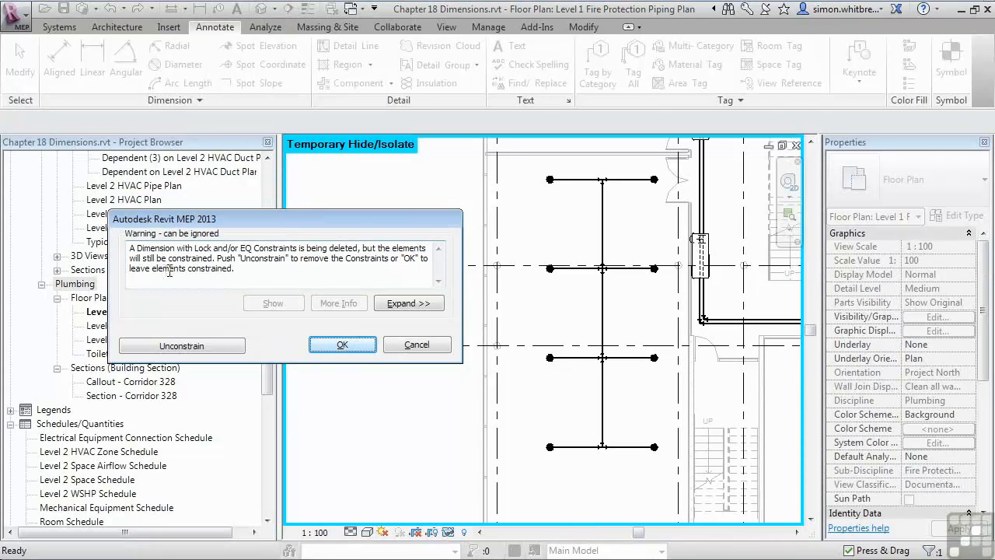
click(343, 346)
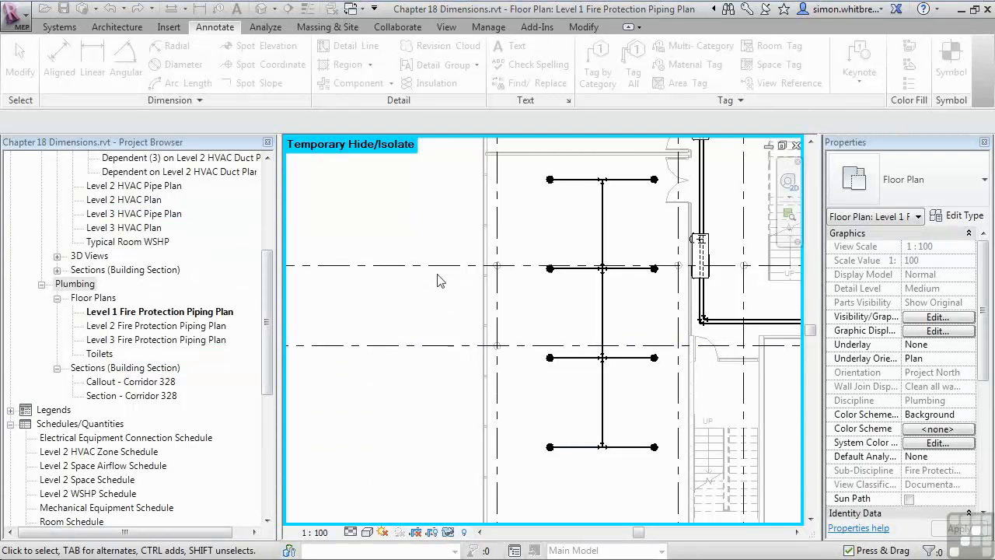
Reveal the remaining equality constraint from a branch pipe, select the constraint line and shift it slightly east
click(574, 449)
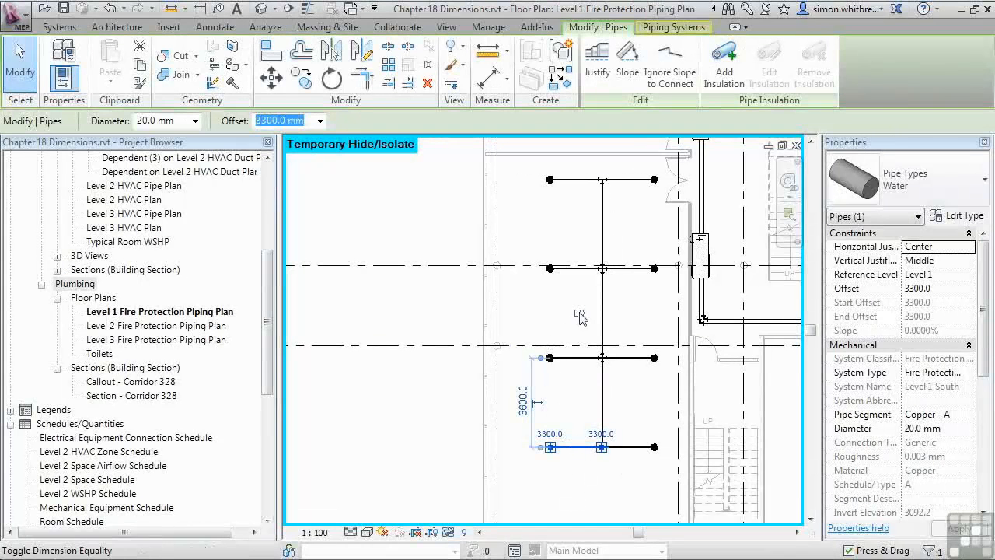
click(581, 358)
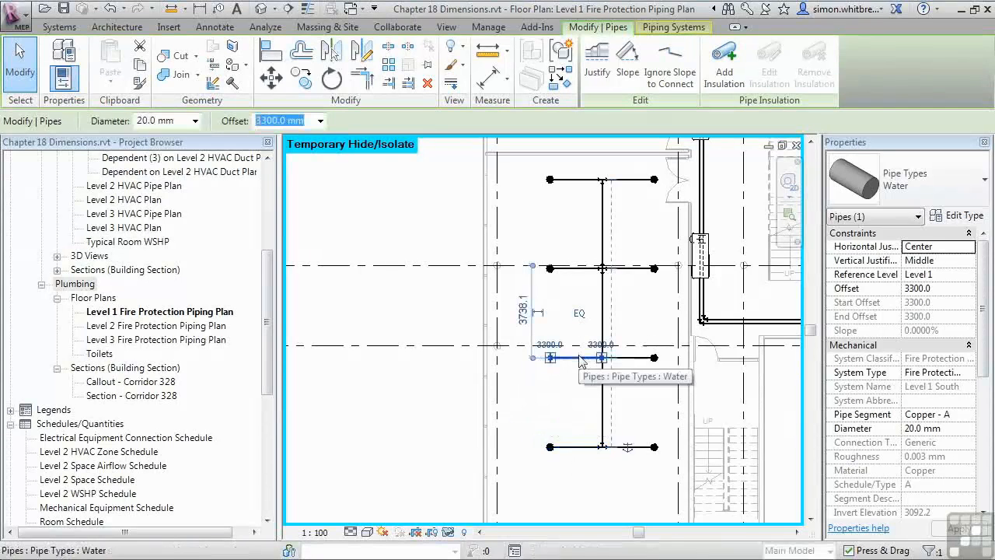
click(622, 312)
drag(626, 309, 629, 309)
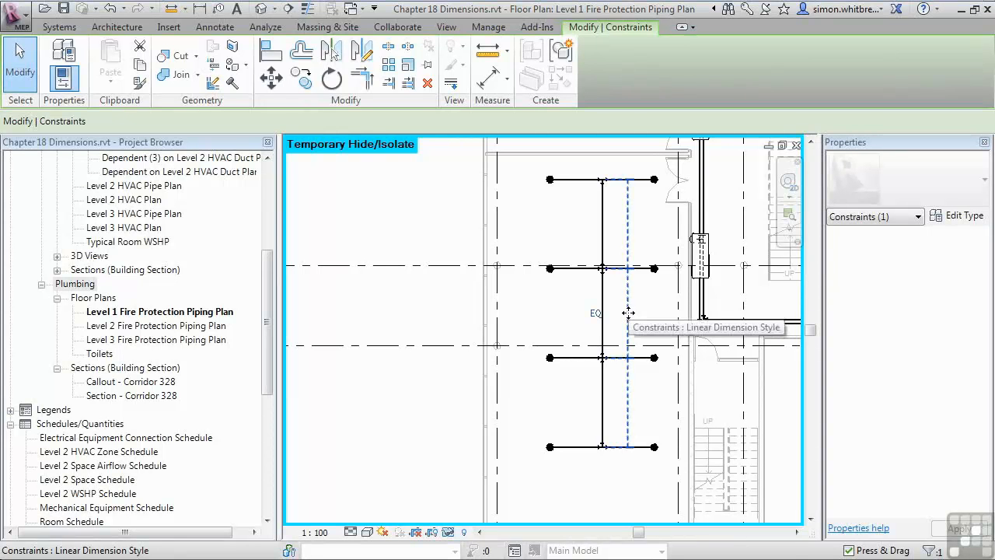
Place an aligned dimension from grid line 1 to the vertical main pipe segment between the two middle branch pipes
key(Escape)
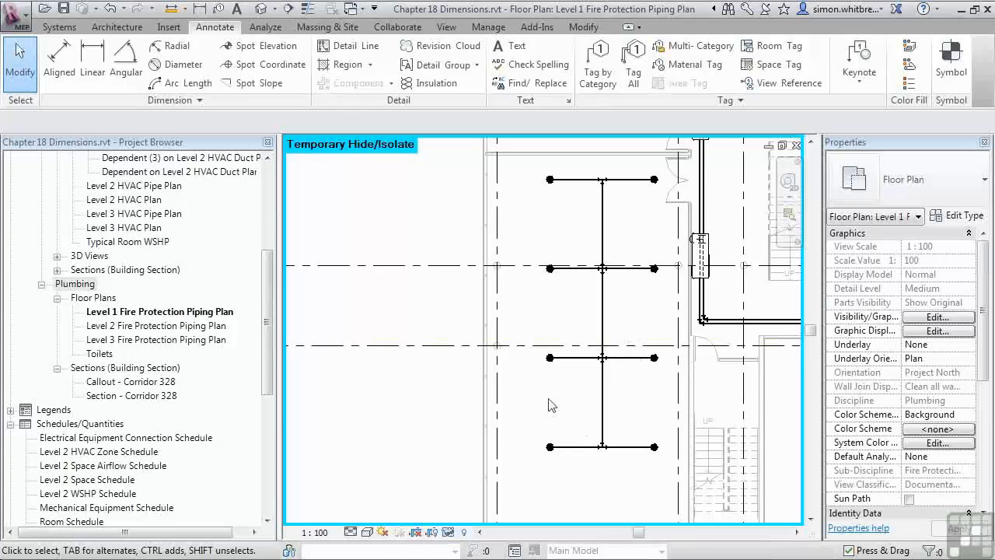
click(54, 63)
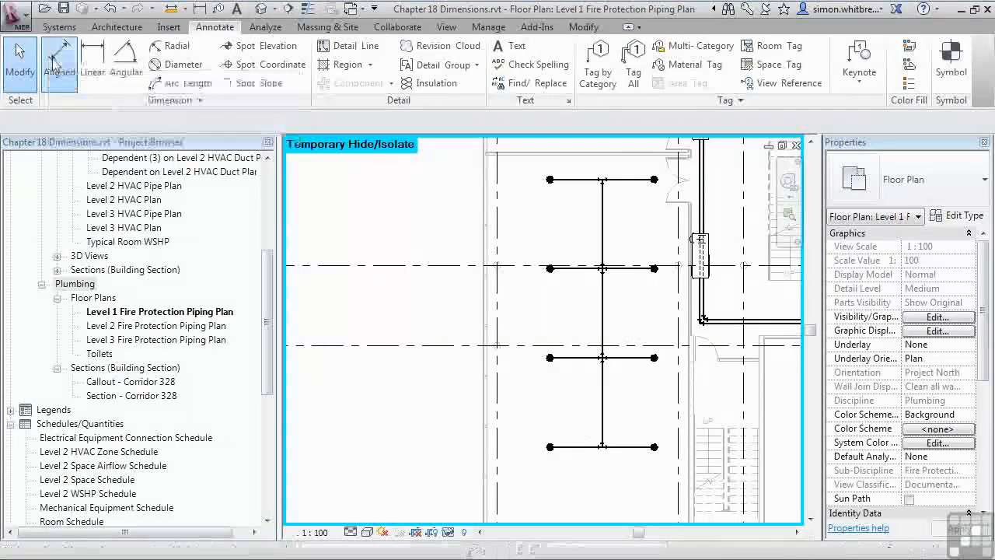
click(498, 318)
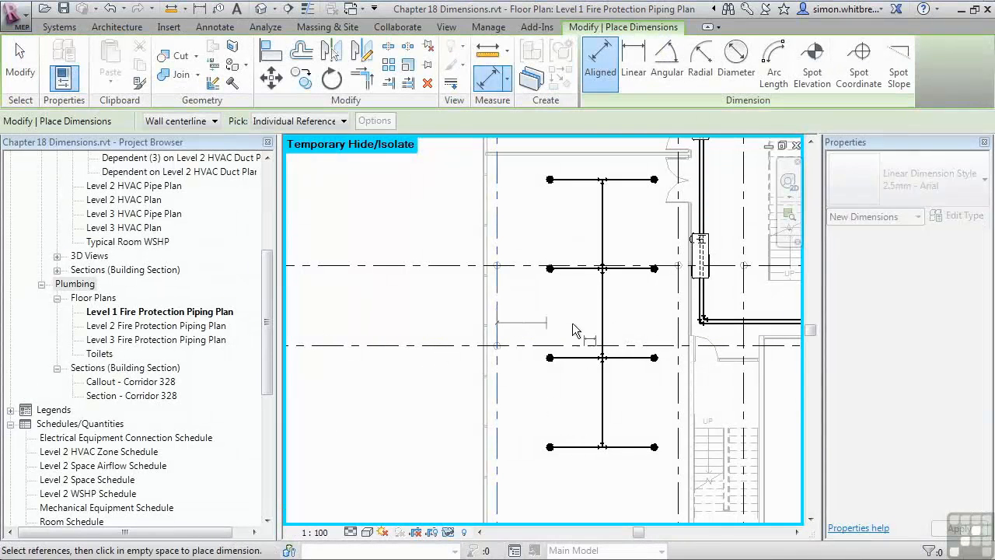
click(606, 317)
click(549, 307)
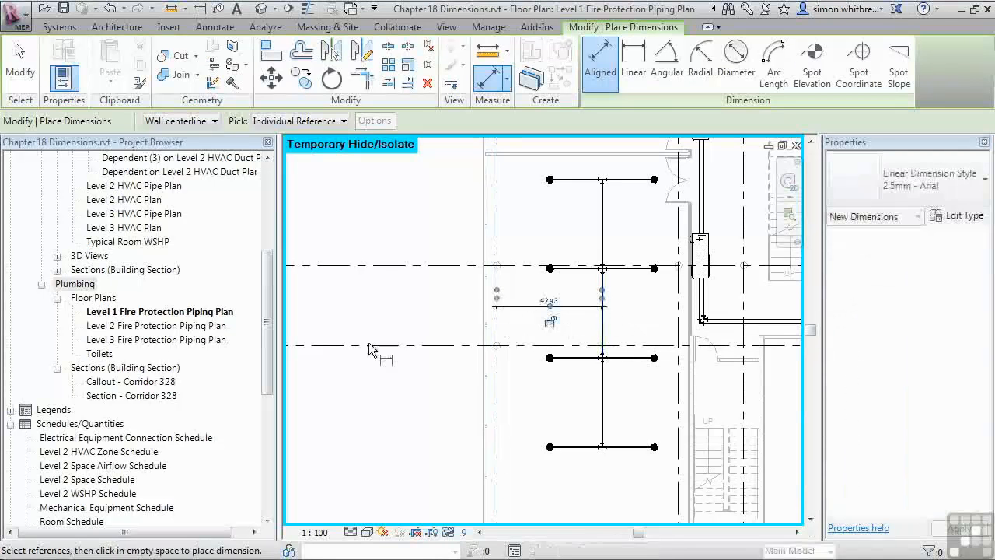
key(Escape)
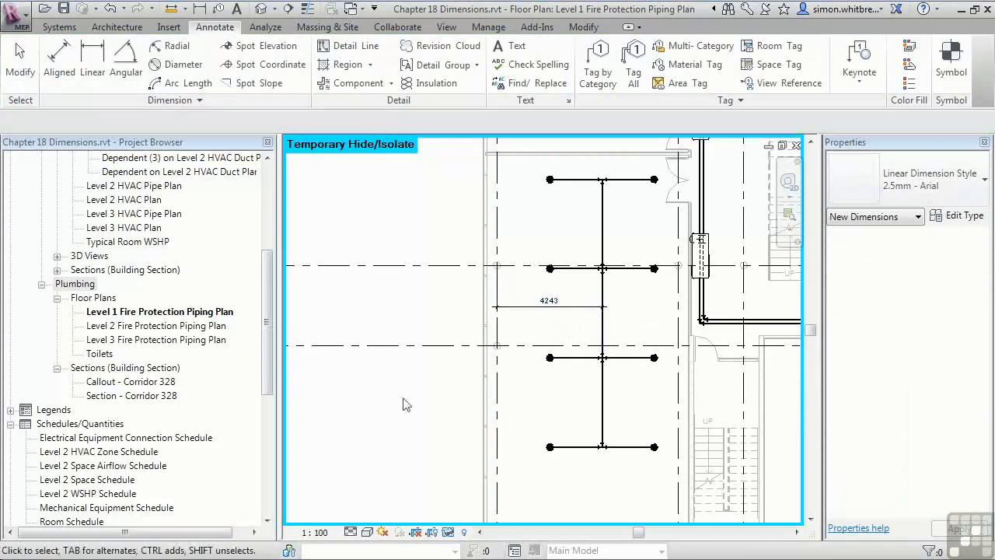
key(Escape)
Set the distance from grid line 1 to the main pipe to 4000 mm and lock that dimension
click(605, 331)
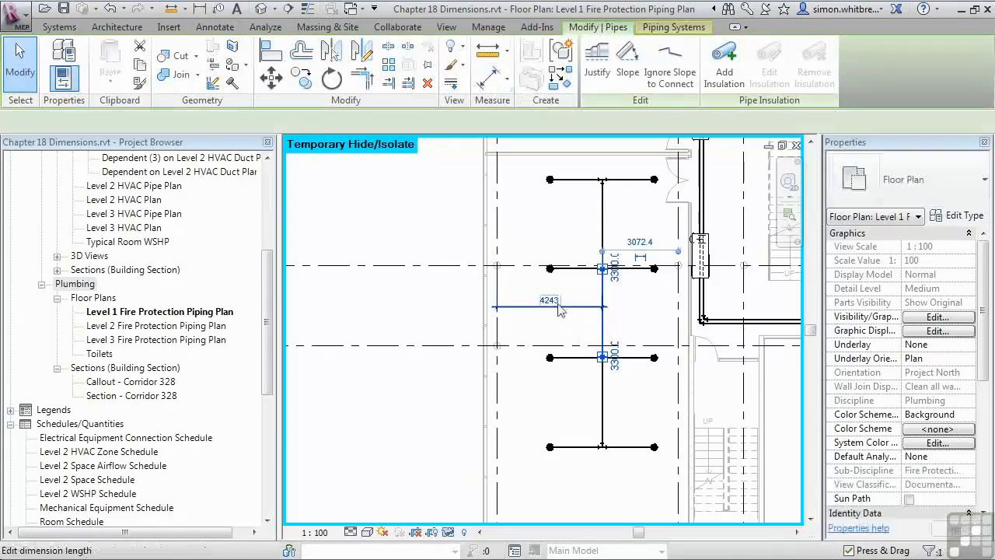
click(549, 301)
text(40)
key(Return)
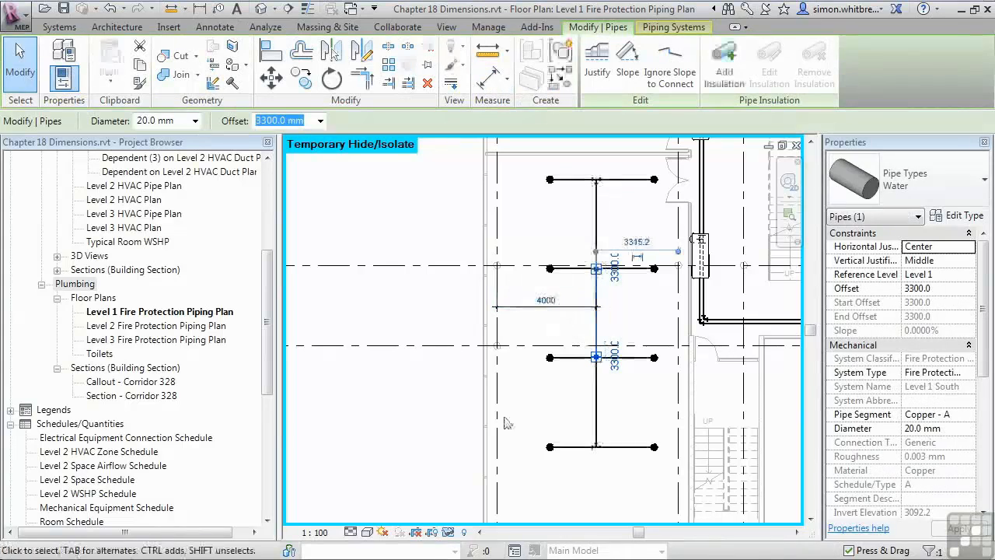
key(Escape)
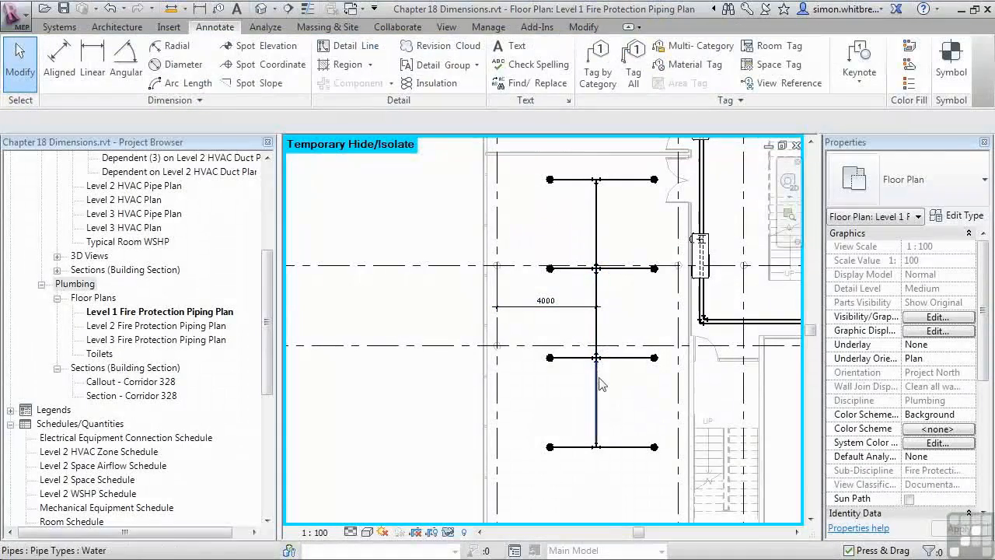
click(519, 313)
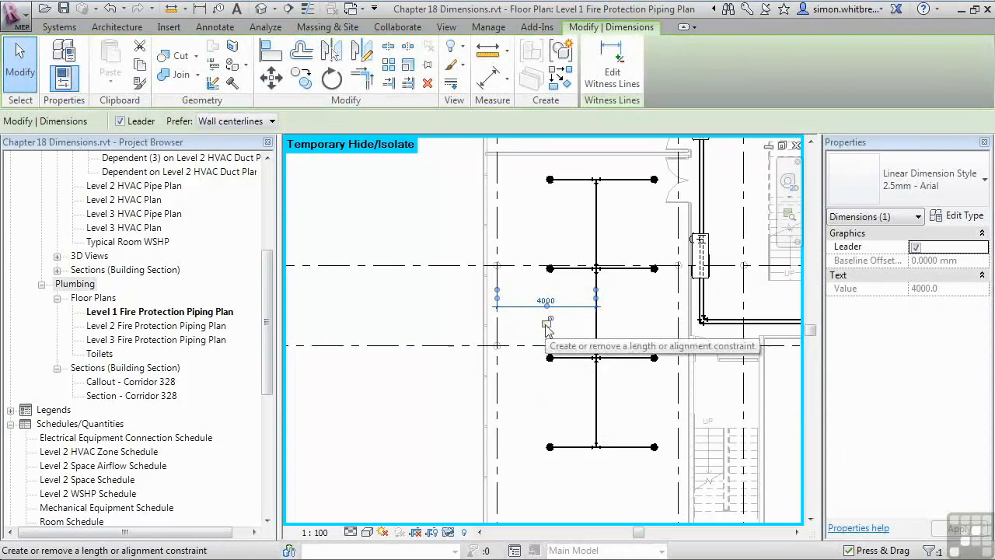
click(546, 325)
click(535, 402)
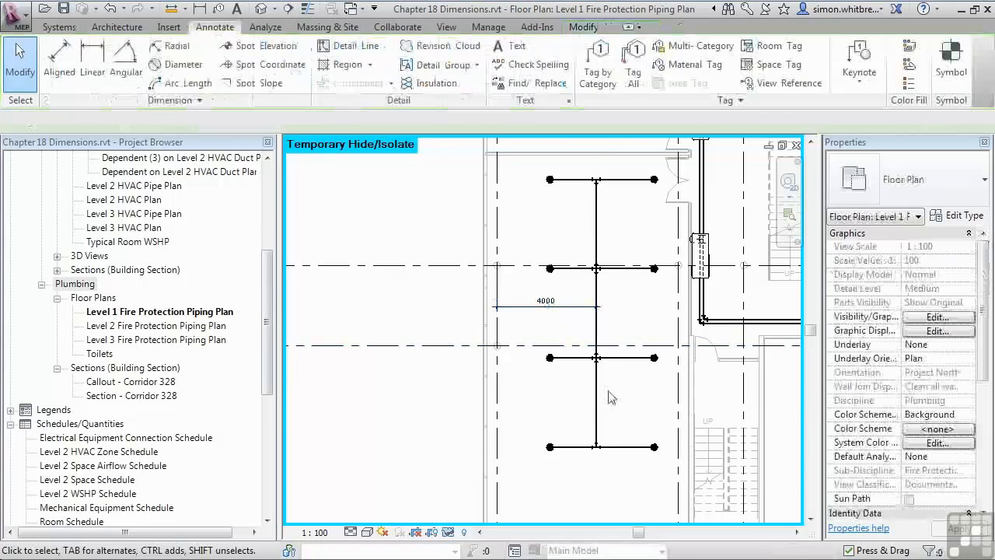
Try to move the southernmost segment of the main pipe about 800 mm east against the locked dimension, cancelling the change
click(597, 396)
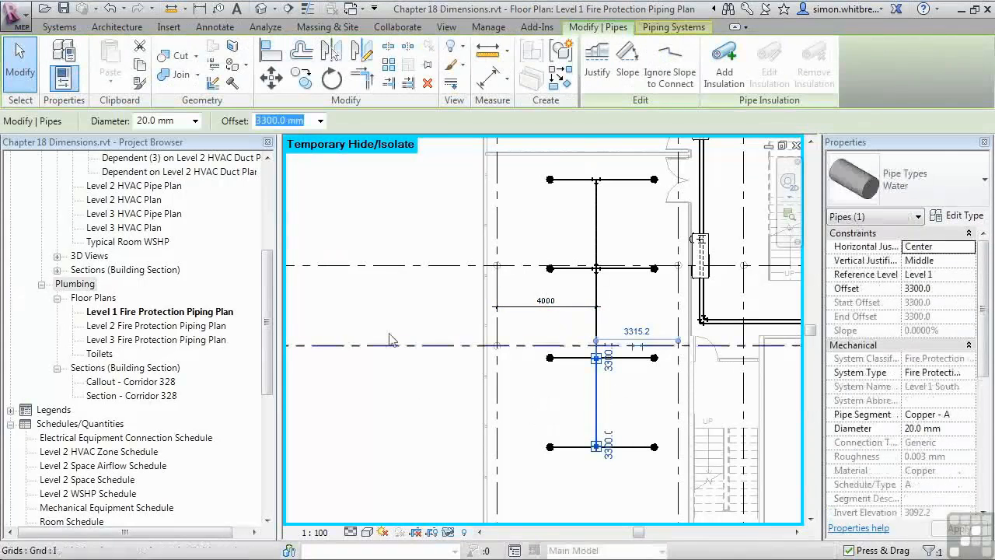
click(271, 78)
click(596, 403)
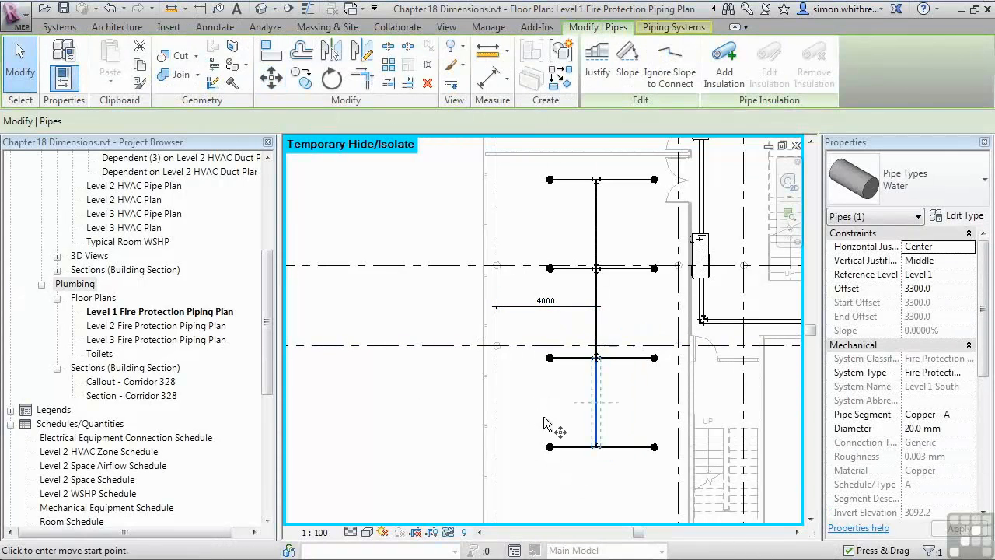
click(544, 415)
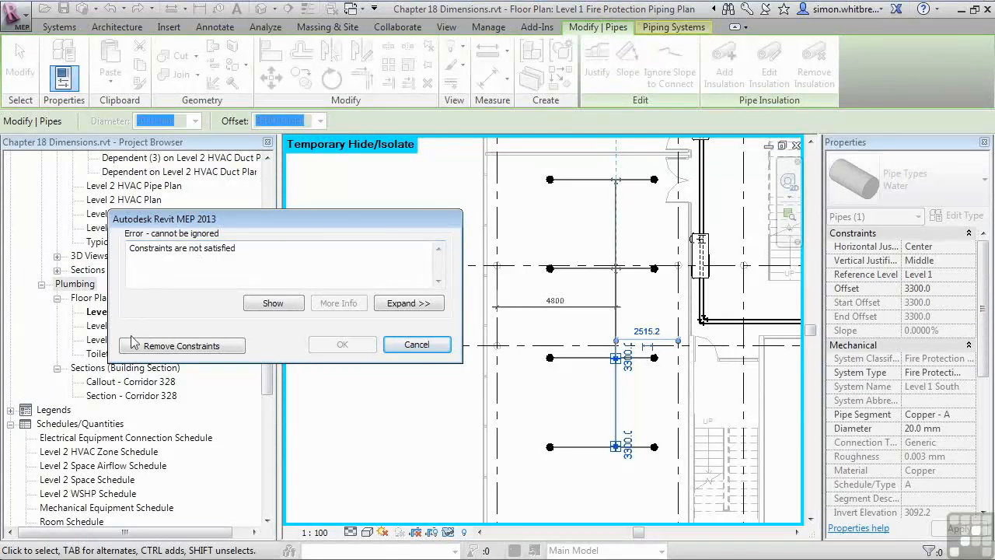
click(416, 348)
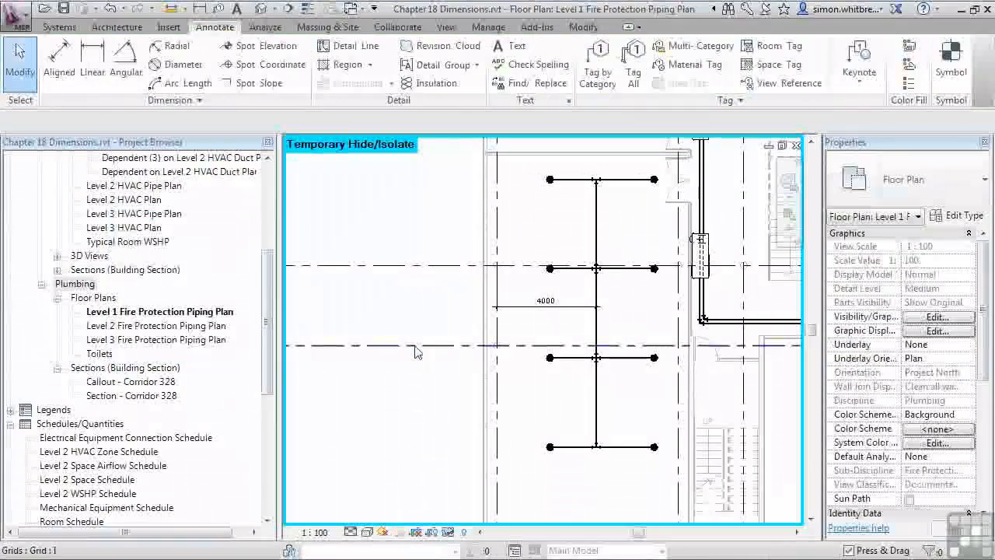
Delete the locked dimension between grid line 1 and the vertical main pipe
click(509, 308)
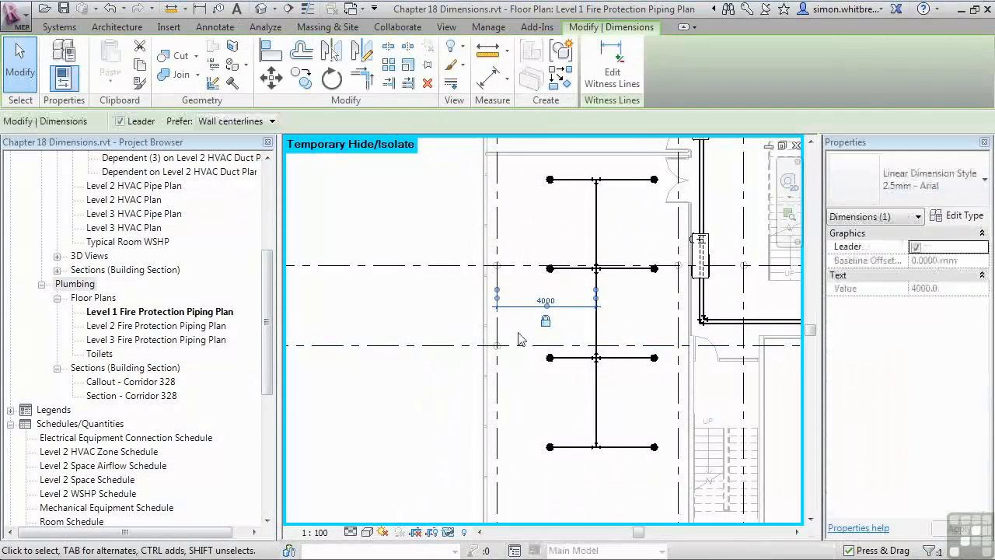
key(Delete)
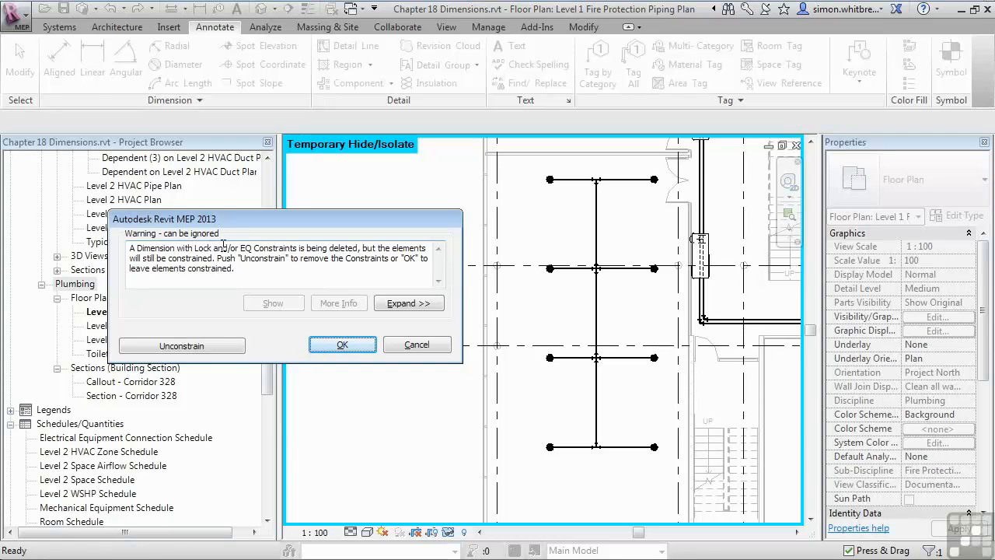
click(171, 349)
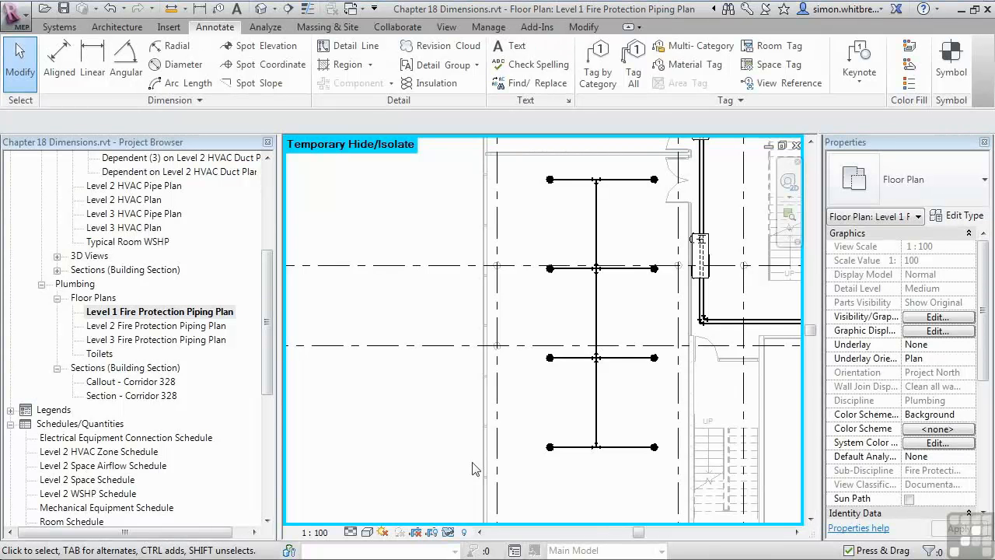
Place an aligned dimension from grid line 1 to the main pipe segment between the two southernmost branch pipes
key(d)
key(i)
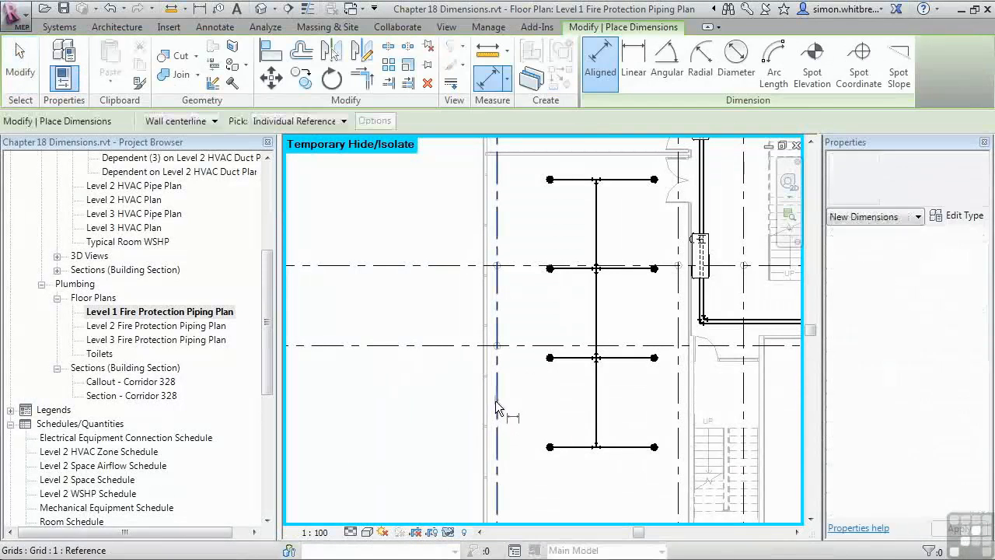
click(598, 410)
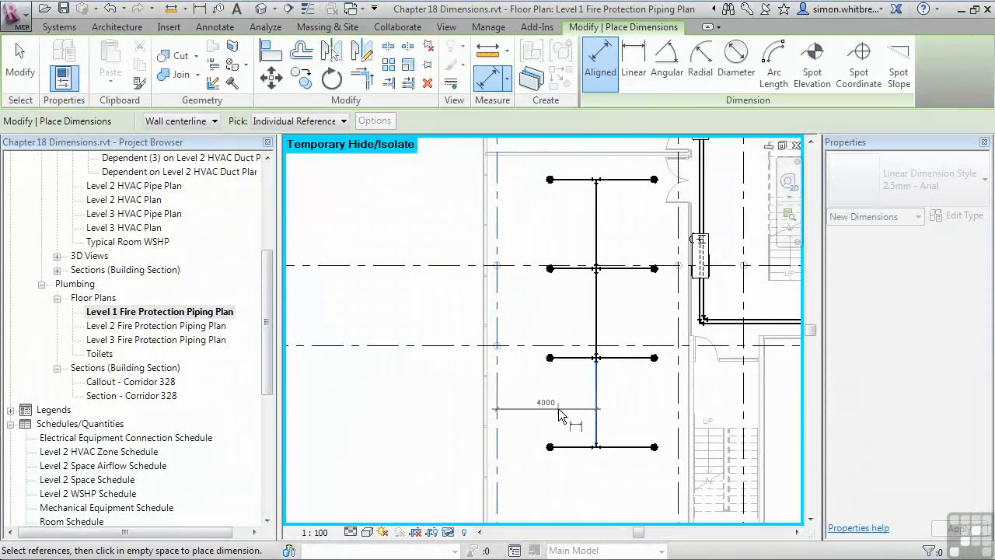
click(553, 407)
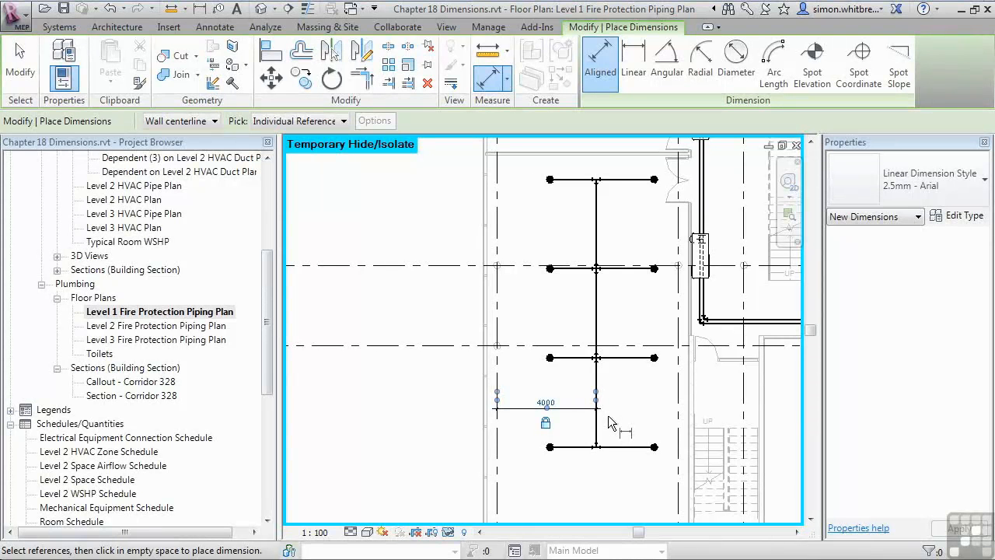
scroll(608, 420, down, 2)
key(Escape)
key(Escape)
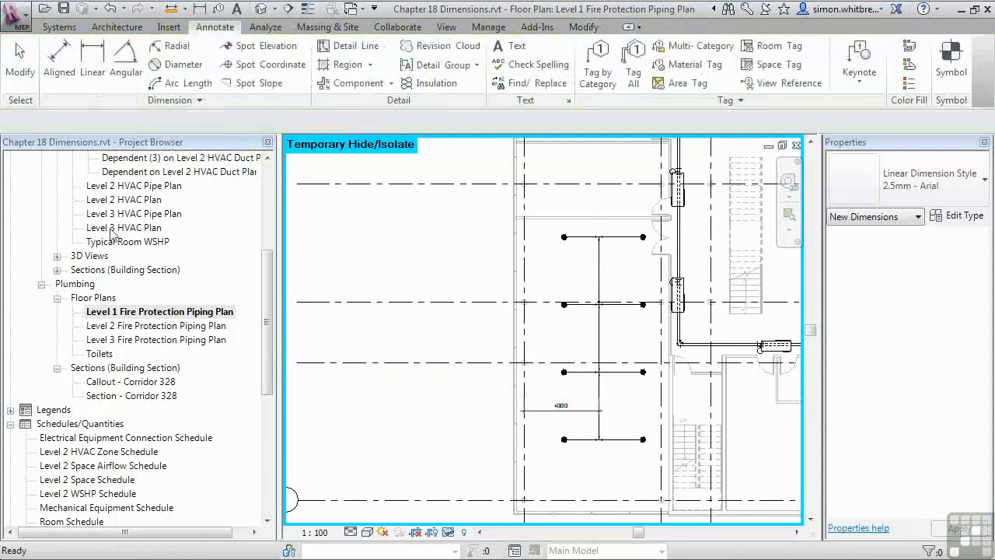